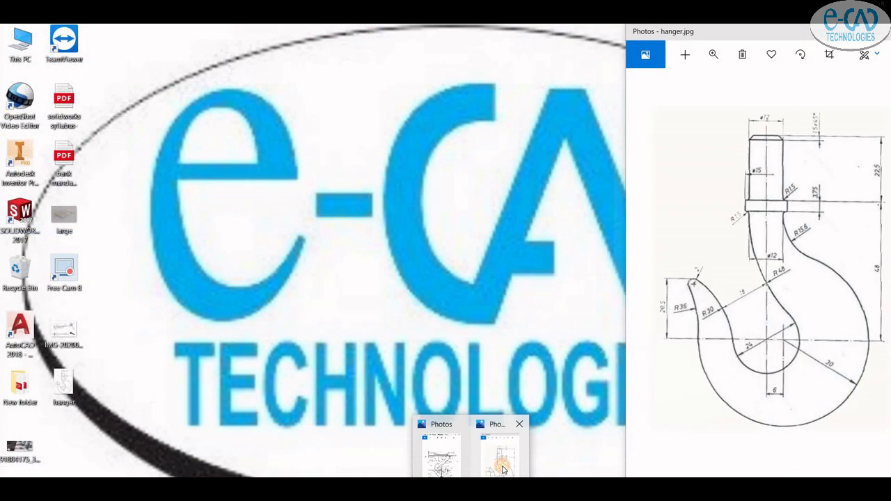
- Bring the hanger.jpg crane hook drawing into view beside the empty part
{"action": "left_click", "coordinate": [503, 470]}
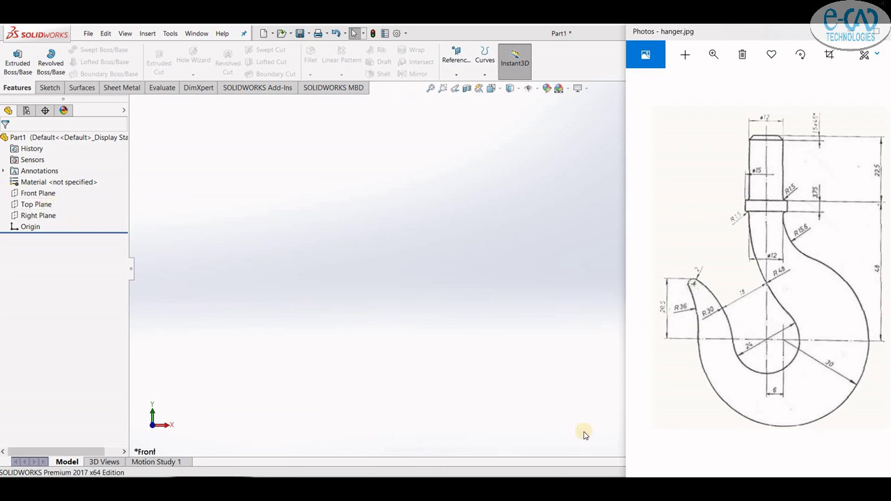
- Start a sketch on the Front Plane, confirm MMGS units, and tile hanger.jpg alongside
{"action": "left_click", "coordinate": [25, 195]}
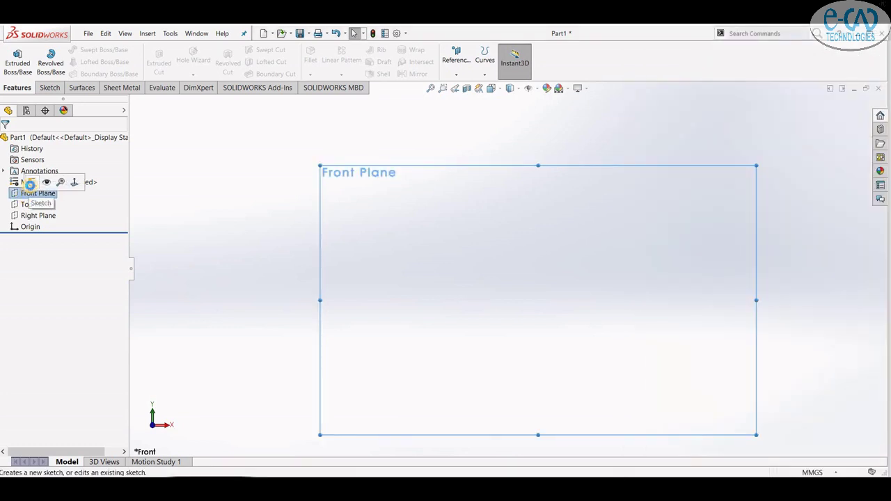
{"action": "left_click", "coordinate": [31, 181]}
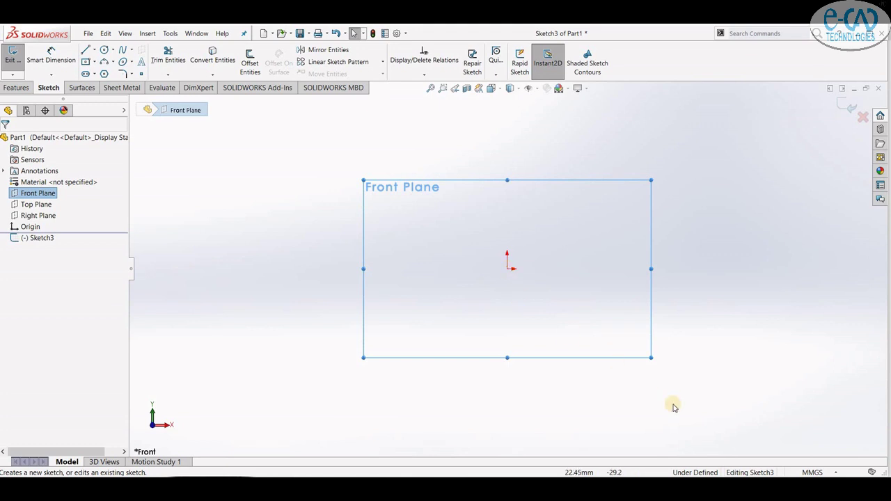
{"action": "left_click", "coordinate": [798, 473]}
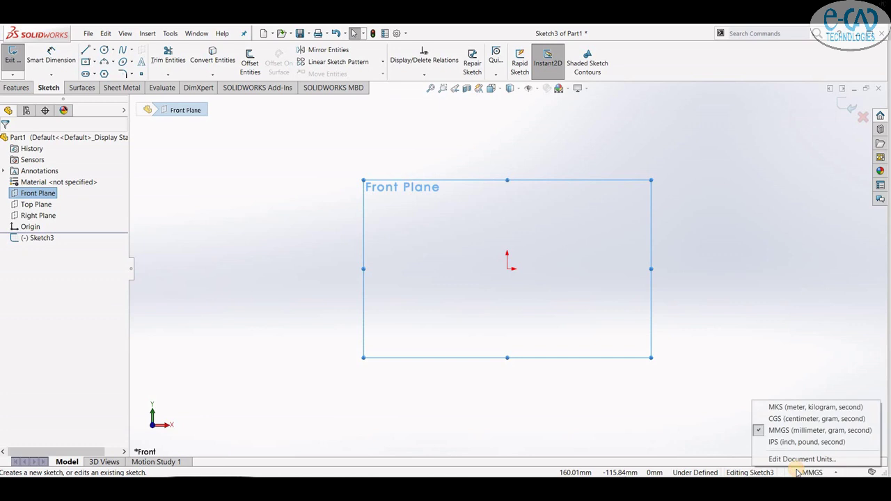
{"action": "left_click", "coordinate": [654, 410]}
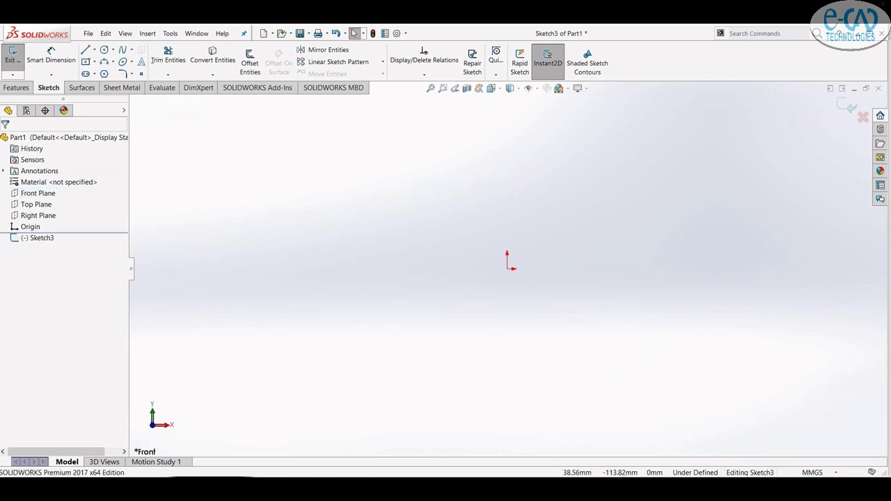
{"action": "left_click", "coordinate": [505, 446]}
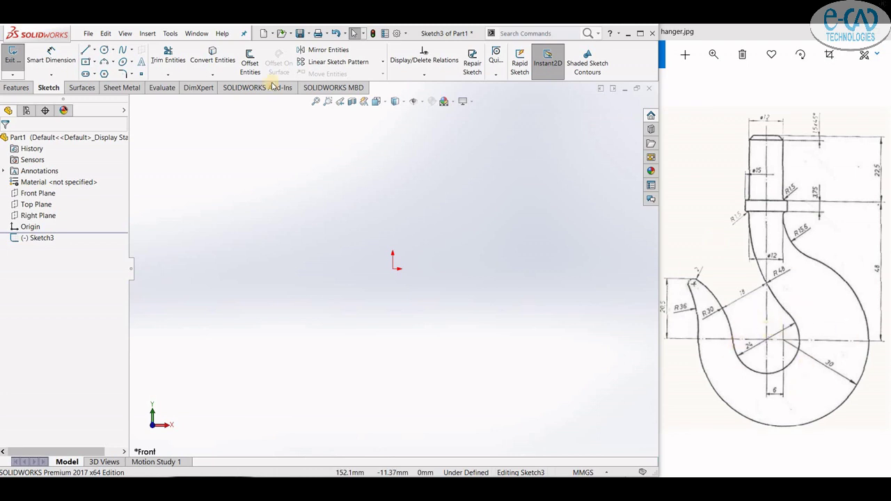
- Draw a 24 mm diameter circle centred at the origin
{"action": "left_click", "coordinate": [106, 51]}
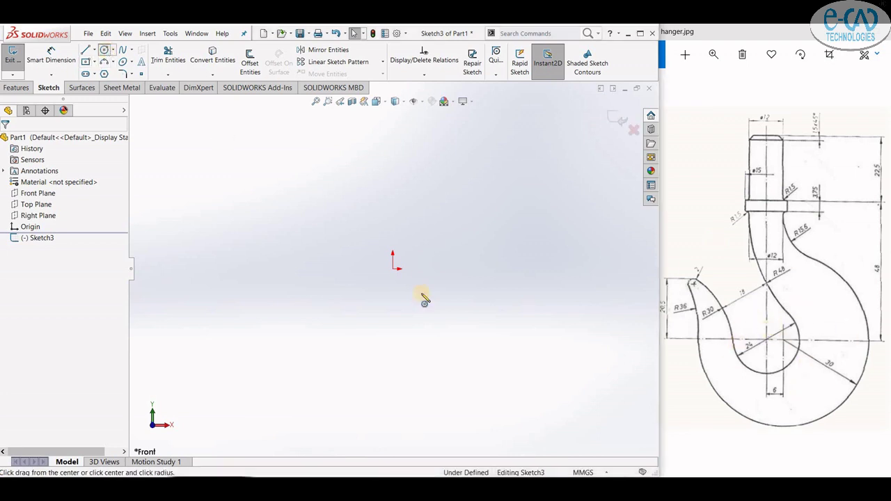
{"action": "left_click", "coordinate": [394, 269]}
{"action": "type", "text": "24"}
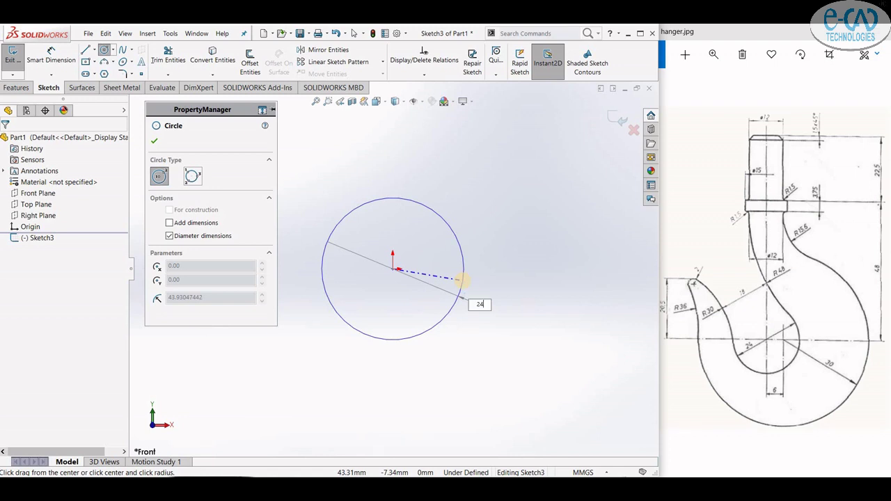
{"action": "key", "text": "Return"}
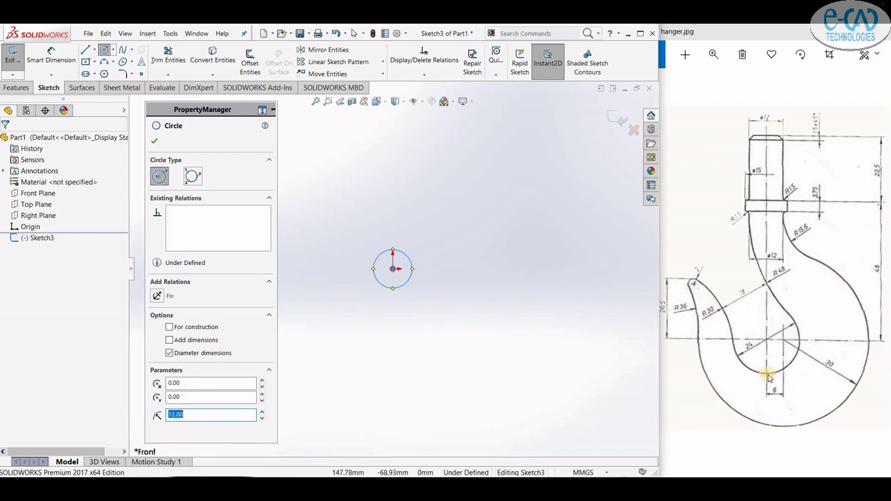
- Draw a 6 mm line right of the centre and a 60 mm circle at its end
{"action": "scroll", "coordinate": [390, 254], "scroll_direction": "down", "scroll_amount": 2}
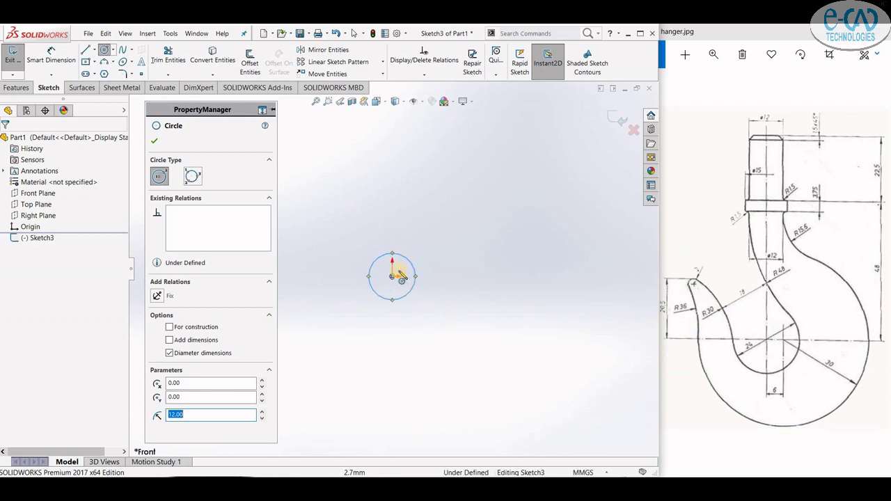
{"action": "left_click", "coordinate": [87, 50]}
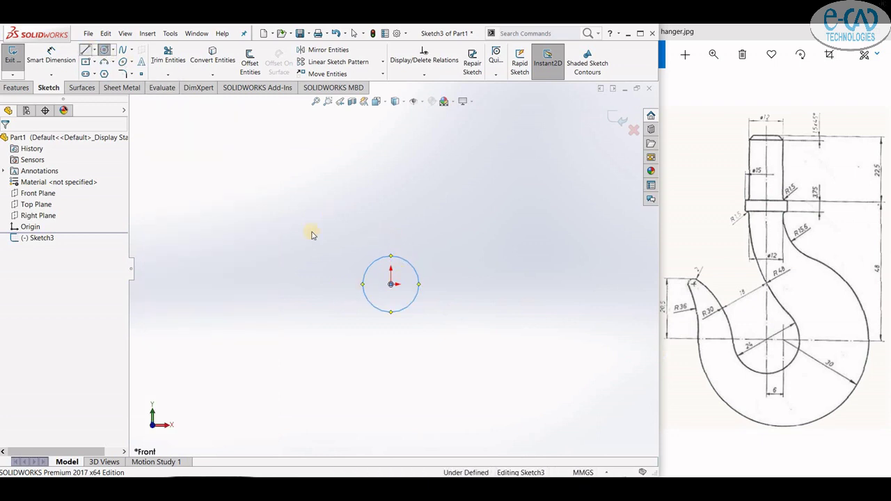
{"action": "left_click", "coordinate": [407, 282]}
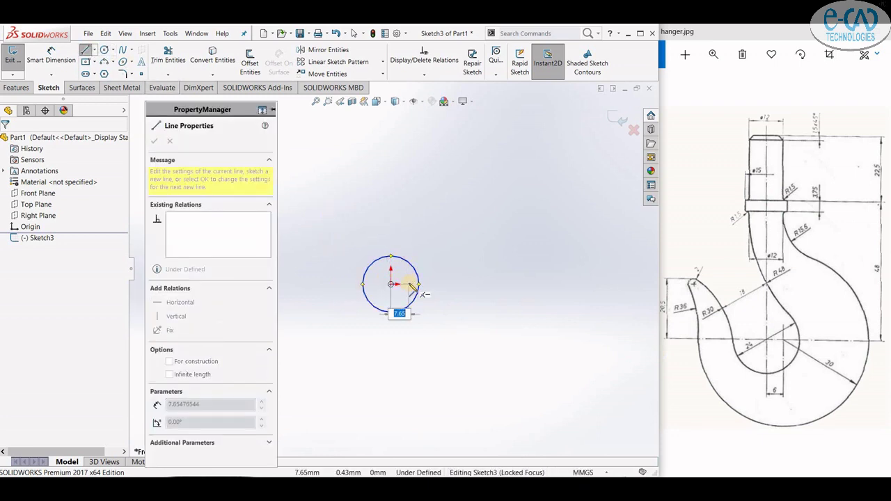
{"action": "type", "text": "6"}
{"action": "left_click", "coordinate": [404, 284]}
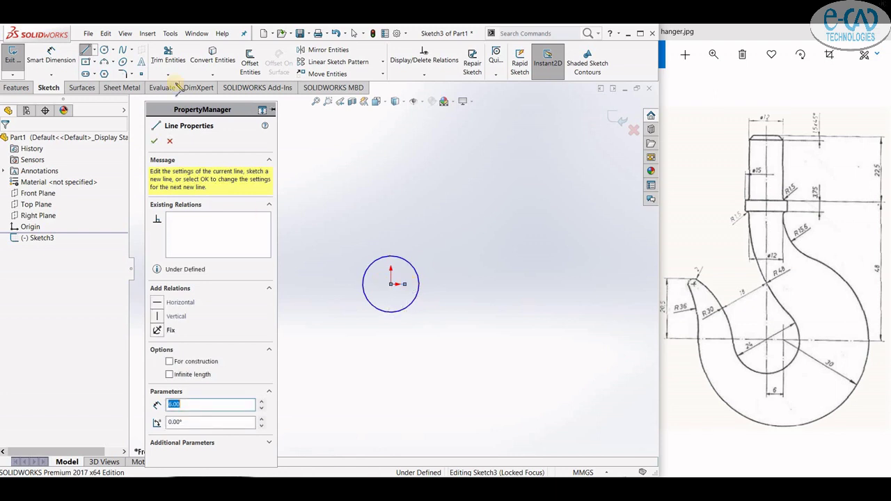
{"action": "key", "text": "Escape"}
{"action": "right_click_drag", "start_coordinate": [381, 277], "coordinate": [398, 279]}
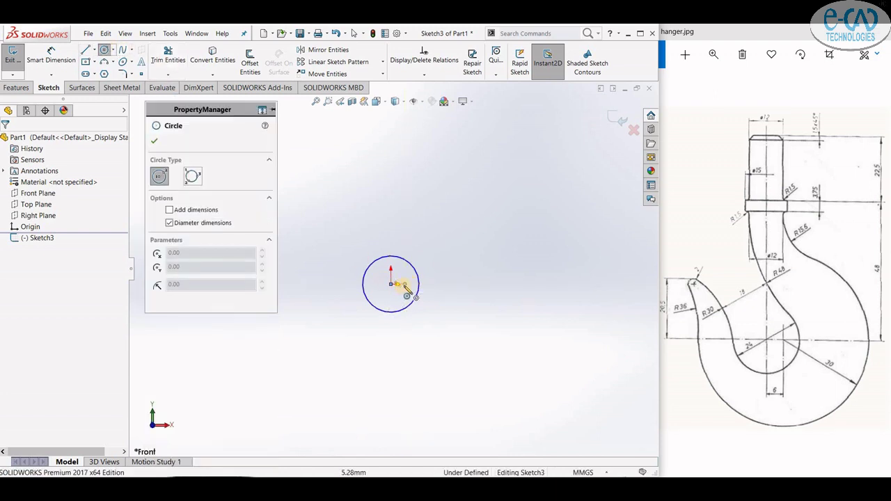
{"action": "left_click", "coordinate": [405, 284]}
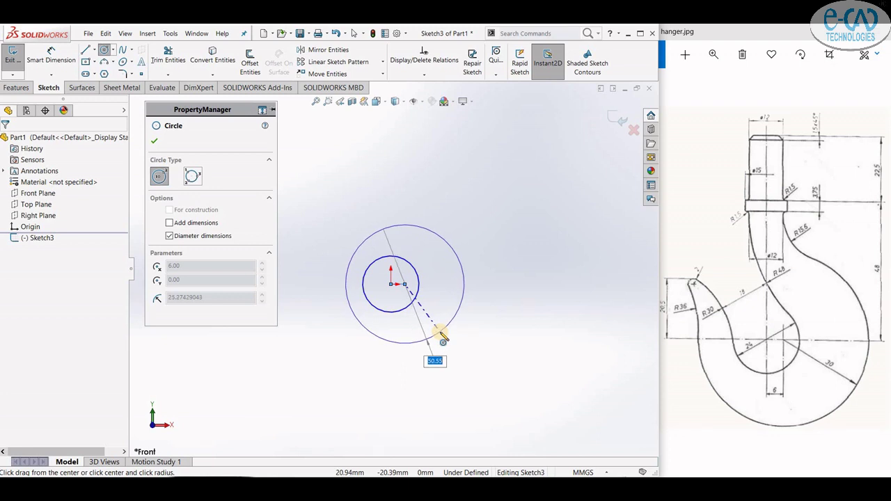
{"action": "key", "text": "Return"}
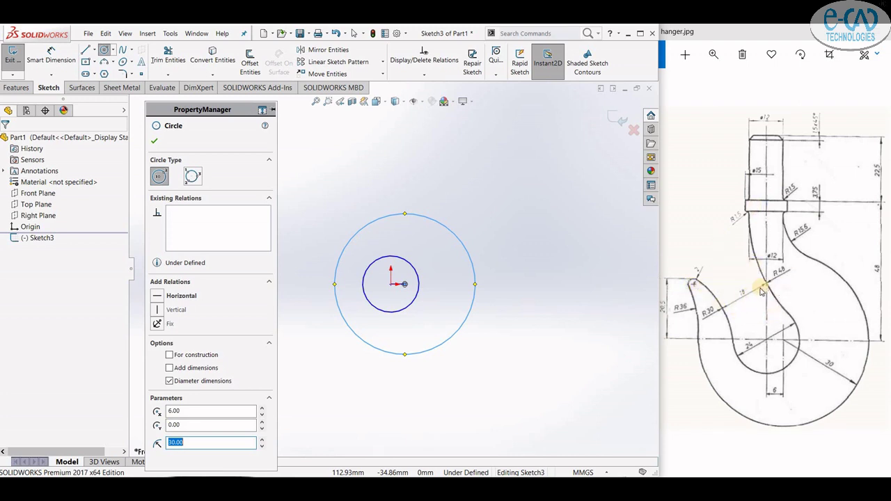
- Draw a 20.5 mm vertical line up from the origin, then 20 mm leftward
{"action": "left_click", "coordinate": [88, 53]}
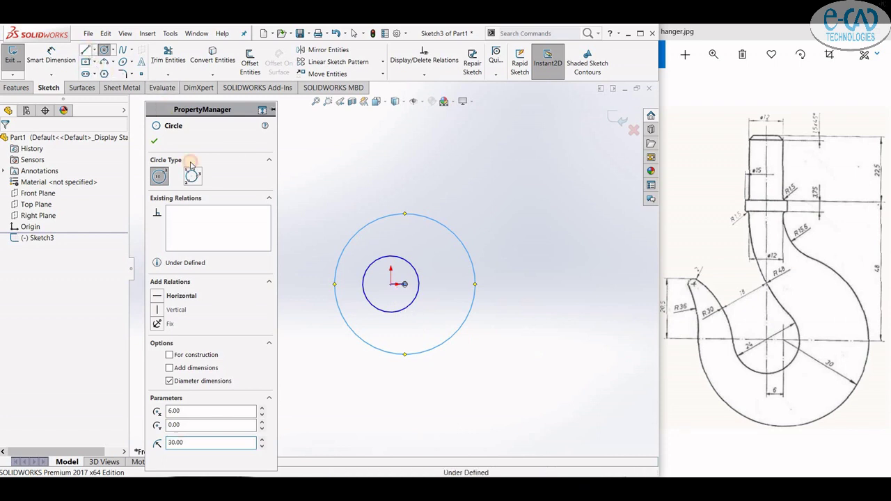
{"action": "left_click", "coordinate": [391, 283]}
{"action": "type", "text": "20.5"}
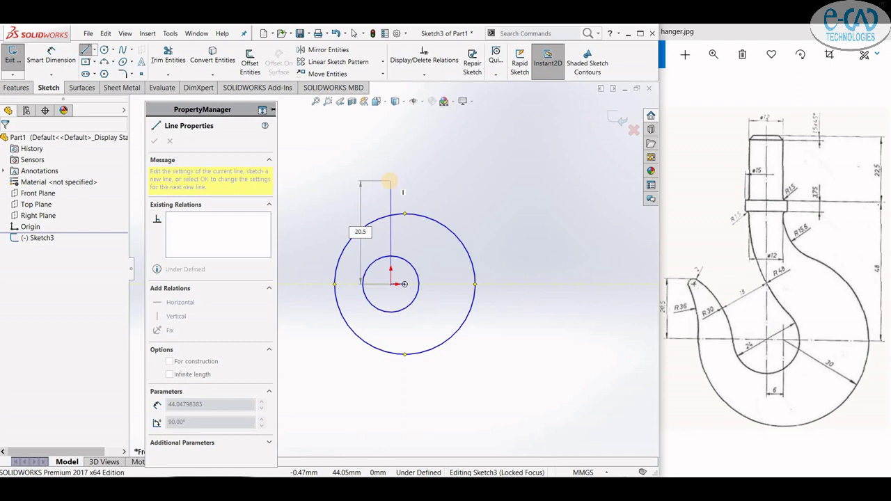
{"action": "key", "text": "Return"}
{"action": "type", "text": "20"}
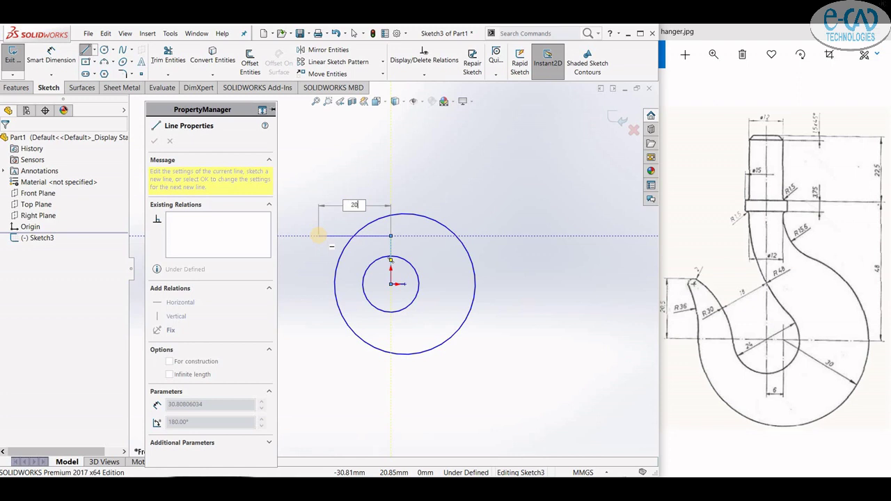
{"action": "key", "text": "Return"}
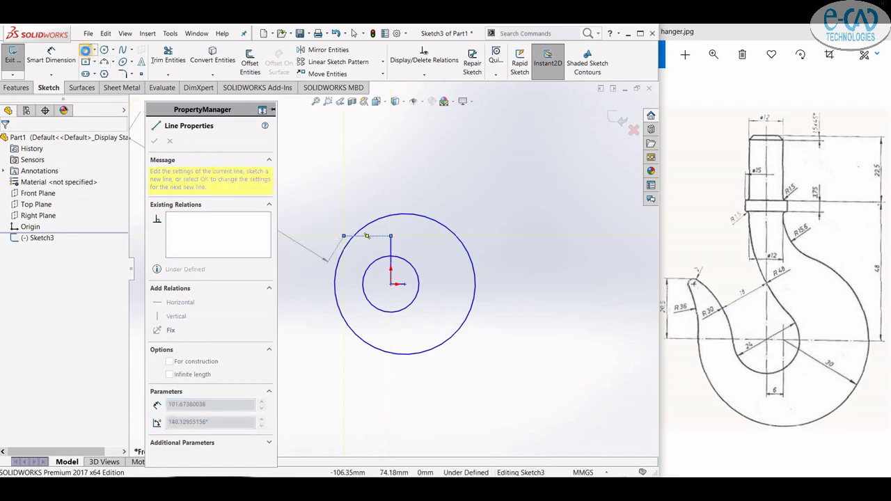
{"action": "key", "text": "Escape"}
- Add a 4 mm diameter circle at the horizontal line's left end
{"action": "left_click", "coordinate": [103, 53]}
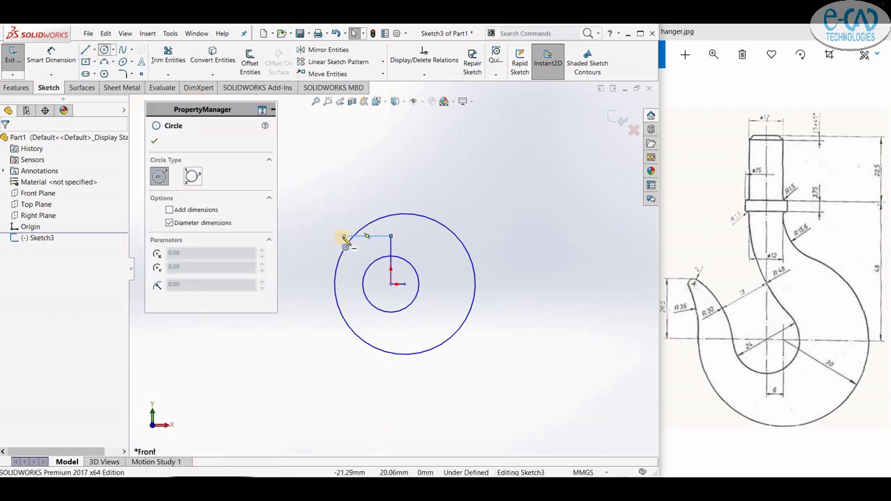
{"action": "left_click", "coordinate": [343, 236]}
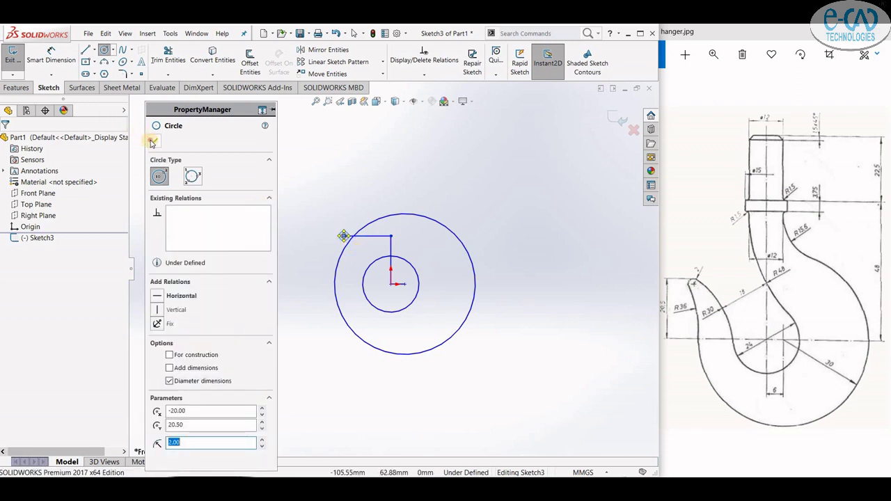
{"action": "key", "text": "Escape"}
- Dimension the small circle at Ø4 and the large circle at Ø60
{"action": "left_click", "coordinate": [51, 56]}
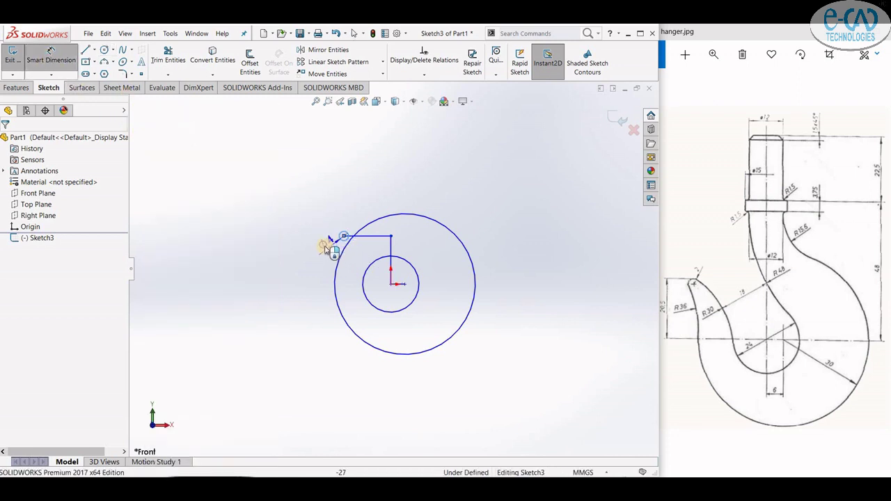
{"action": "left_click", "coordinate": [348, 221]}
{"action": "left_click", "coordinate": [343, 223]}
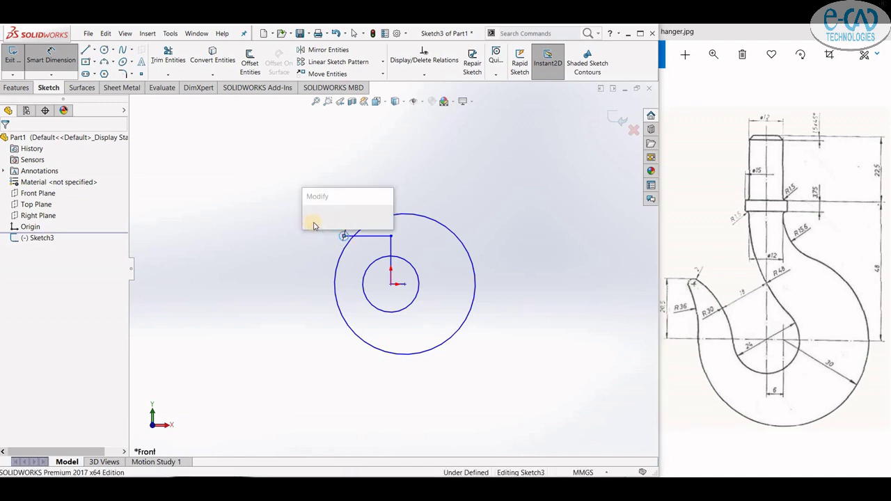
{"action": "left_click", "coordinate": [310, 222]}
{"action": "left_click", "coordinate": [394, 355]}
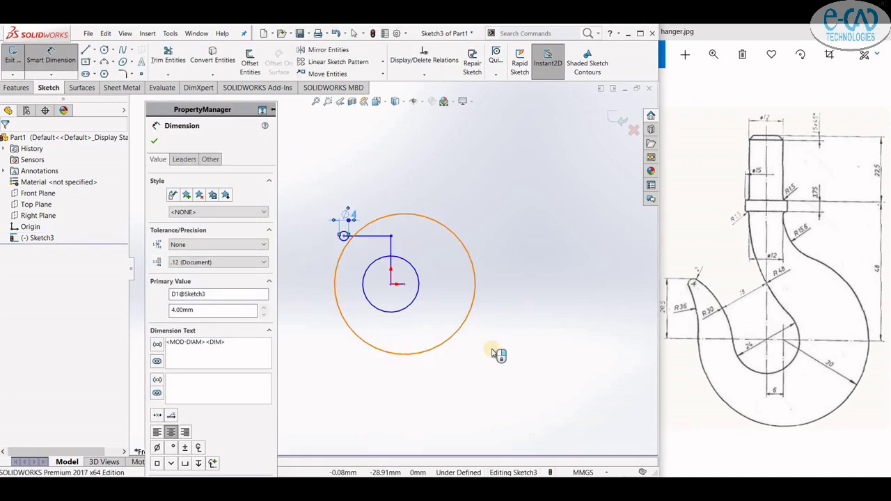
{"action": "left_click", "coordinate": [513, 310]}
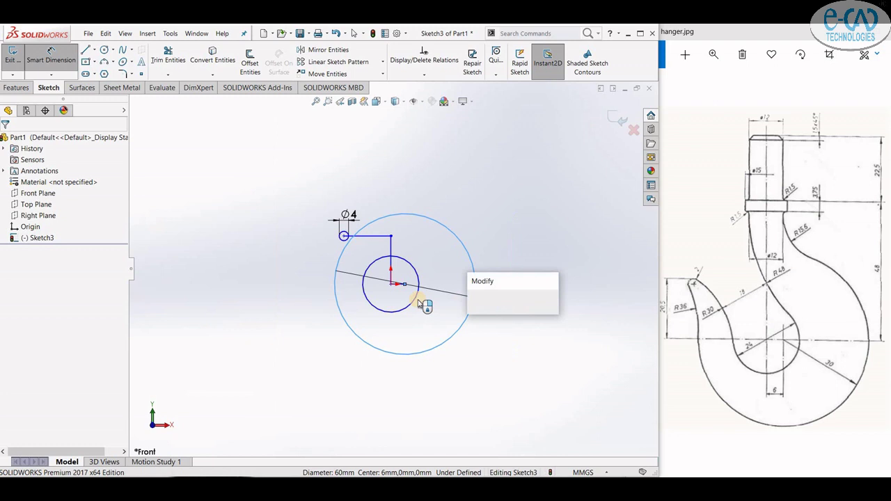
{"action": "left_click", "coordinate": [475, 308]}
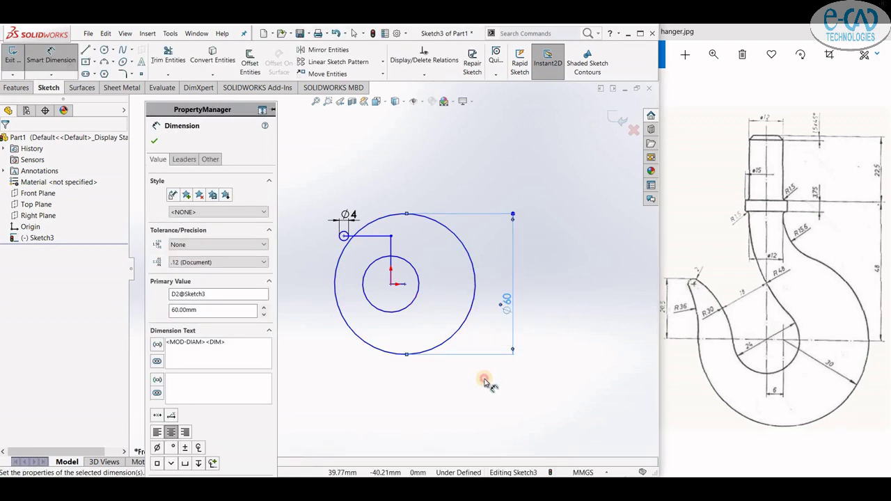
{"action": "left_click", "coordinate": [480, 376]}
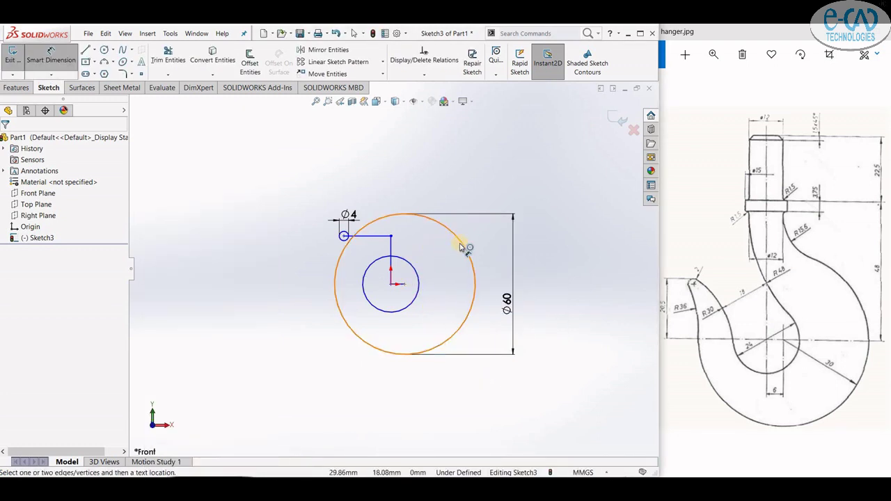
- Dimension the inner circle at Ø24 mm
{"action": "left_click", "coordinate": [418, 279]}
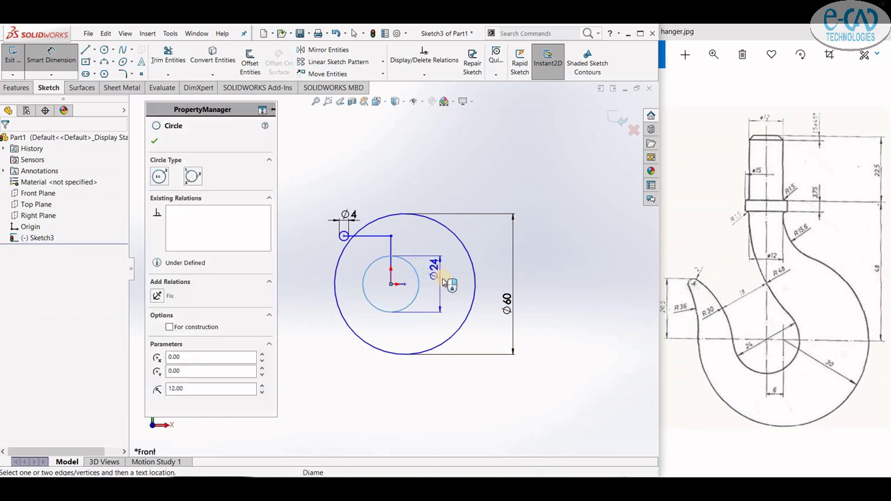
{"action": "left_click", "coordinate": [446, 292]}
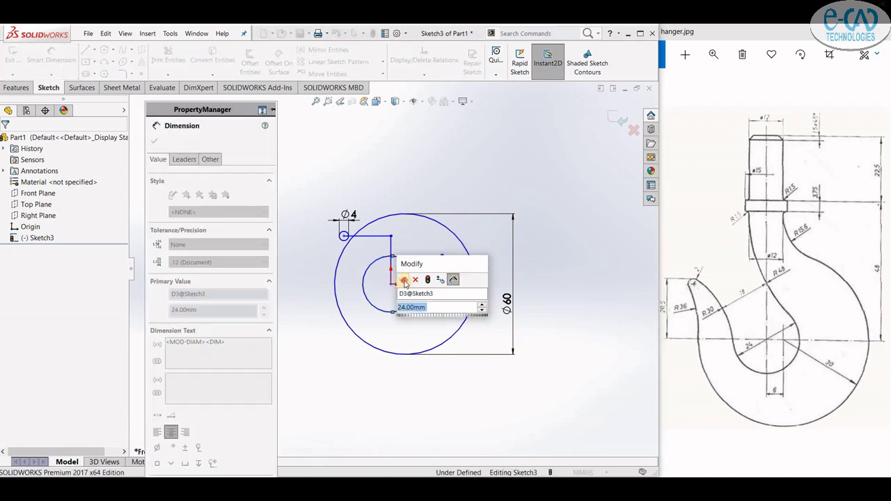
{"action": "key", "text": "Return"}
{"action": "left_click", "coordinate": [420, 378]}
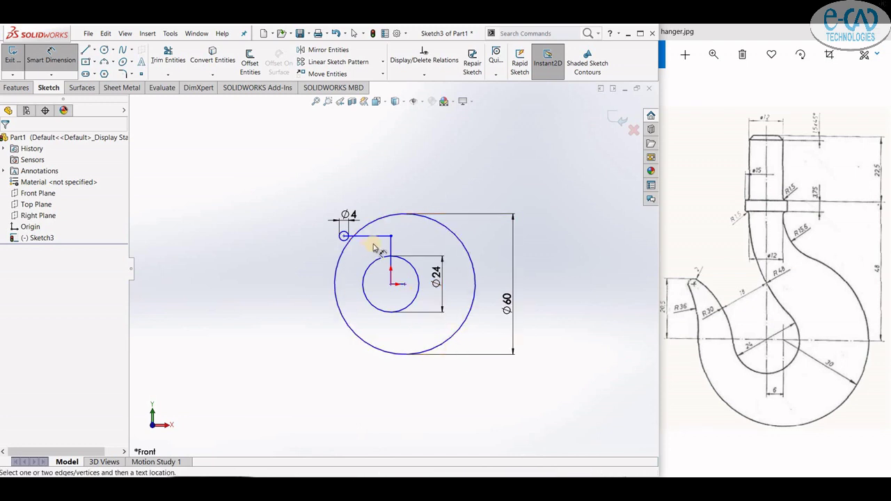
{"action": "scroll", "coordinate": [346, 236], "scroll_direction": "down", "scroll_amount": 2}
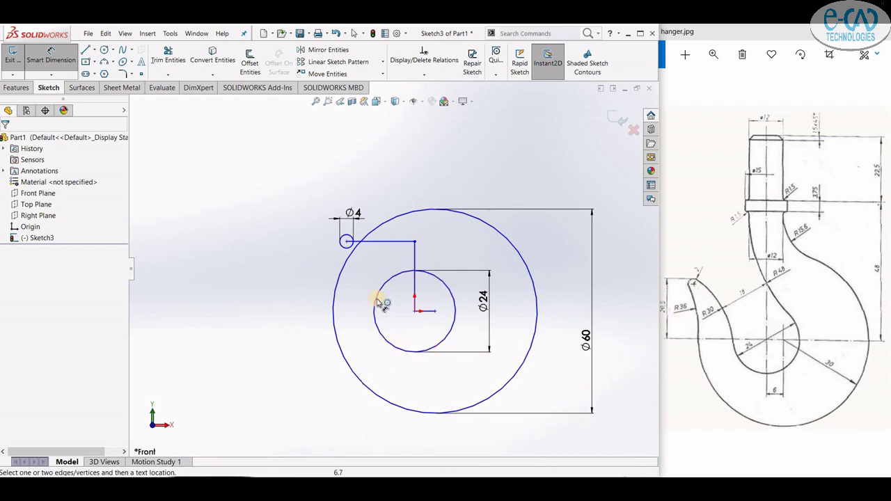
{"action": "key", "text": "Escape"}
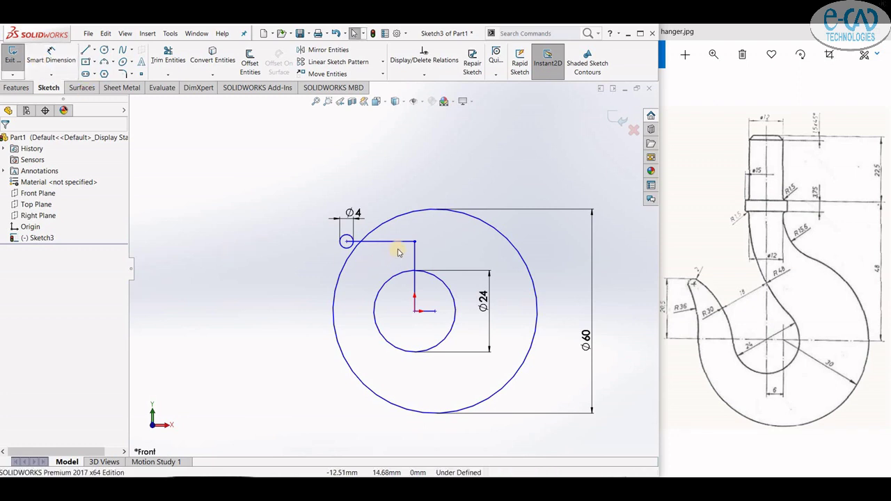
- Delete the lines to the Ø4 circle and fix the sketch point at 6, 0
{"action": "left_click", "coordinate": [408, 241]}
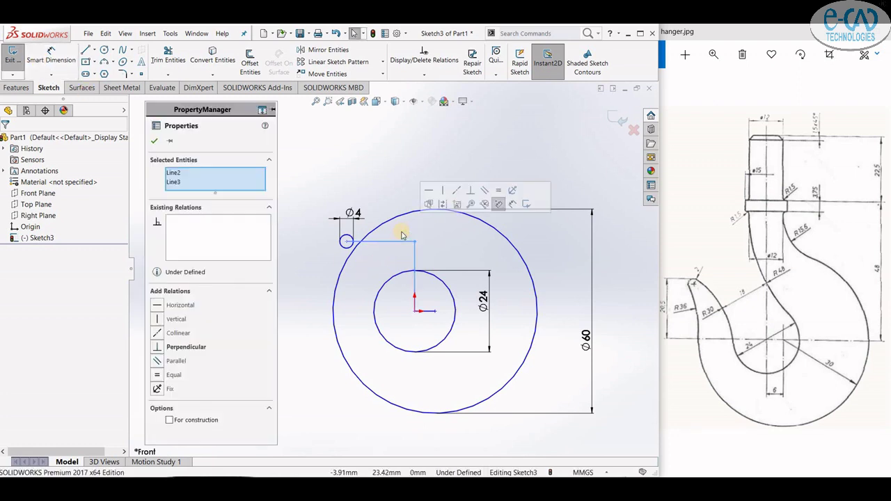
{"action": "key", "text": "Delete"}
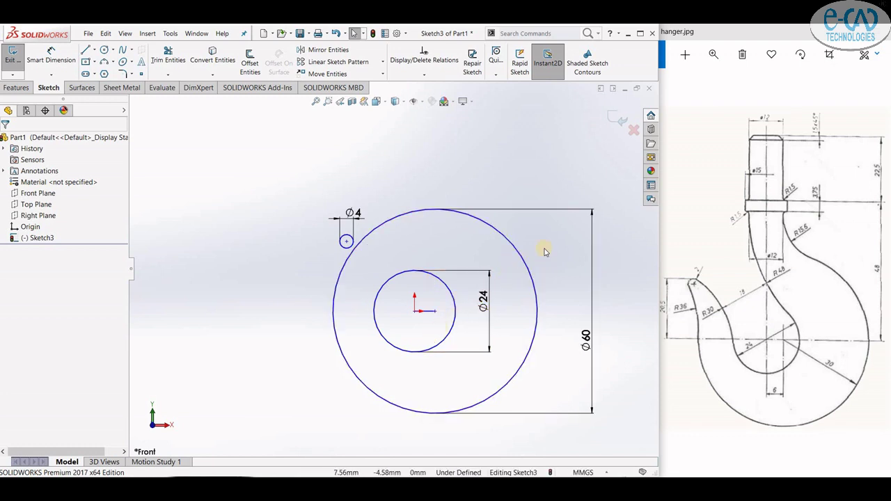
{"action": "left_click", "coordinate": [438, 272]}
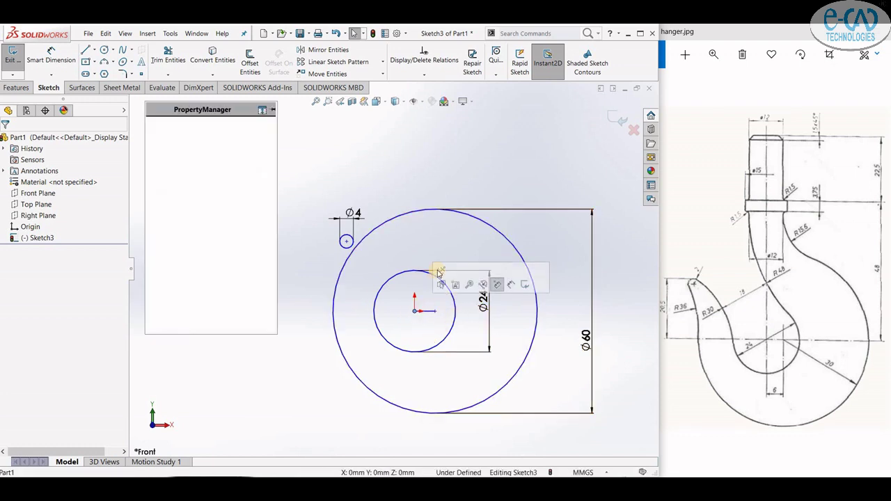
{"action": "left_click", "coordinate": [434, 311]}
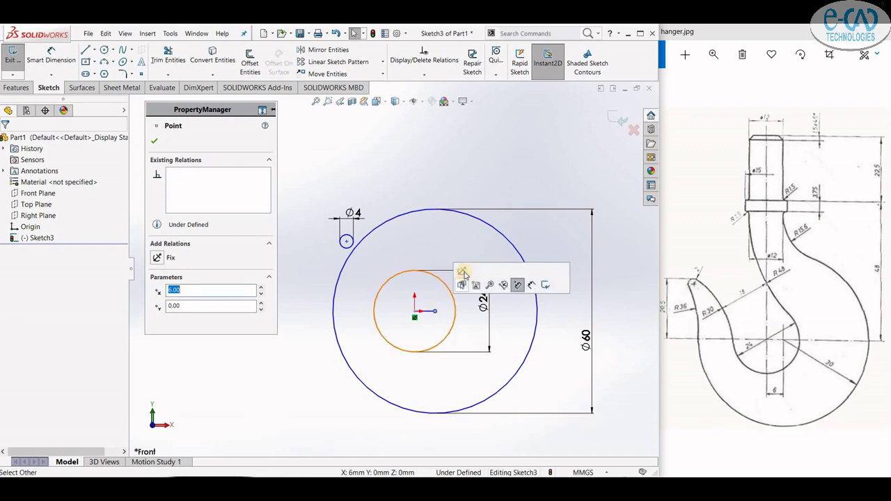
{"action": "left_click", "coordinate": [463, 272]}
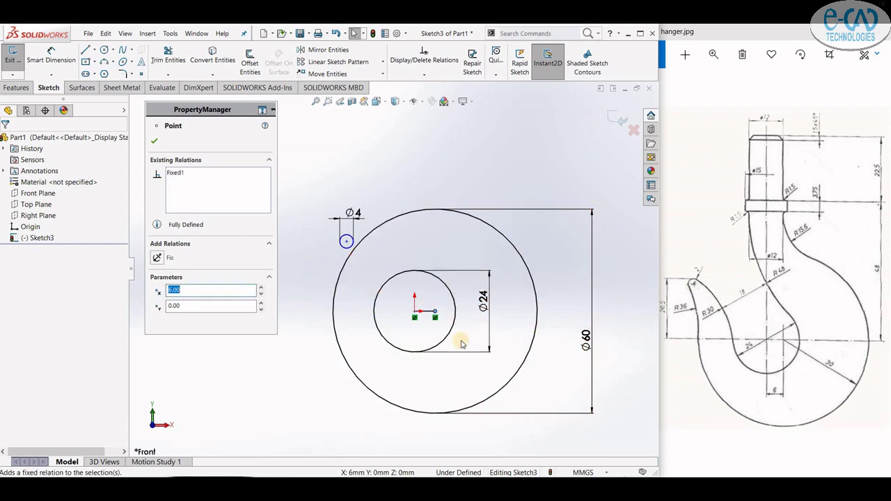
{"action": "left_click", "coordinate": [307, 385]}
{"action": "scroll", "coordinate": [339, 286], "scroll_direction": "down", "scroll_amount": 2}
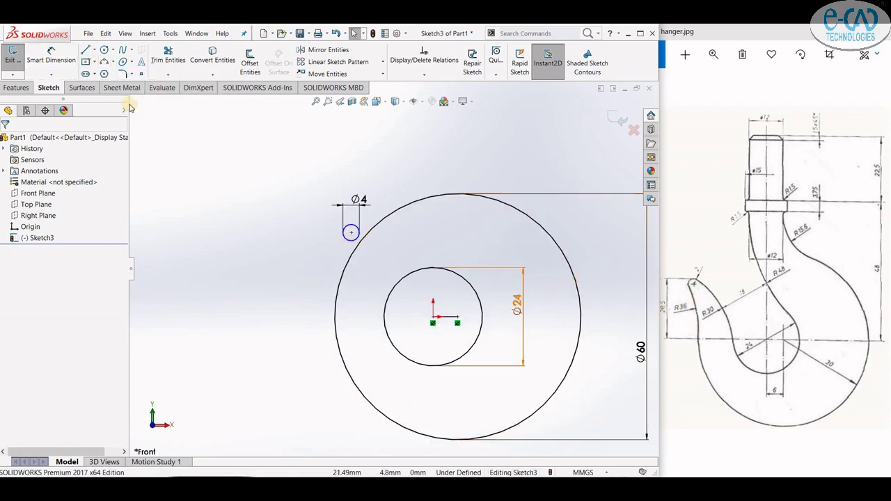
- Draw a three-point arc on the left side of the Ø60 circle
{"action": "left_click", "coordinate": [106, 62]}
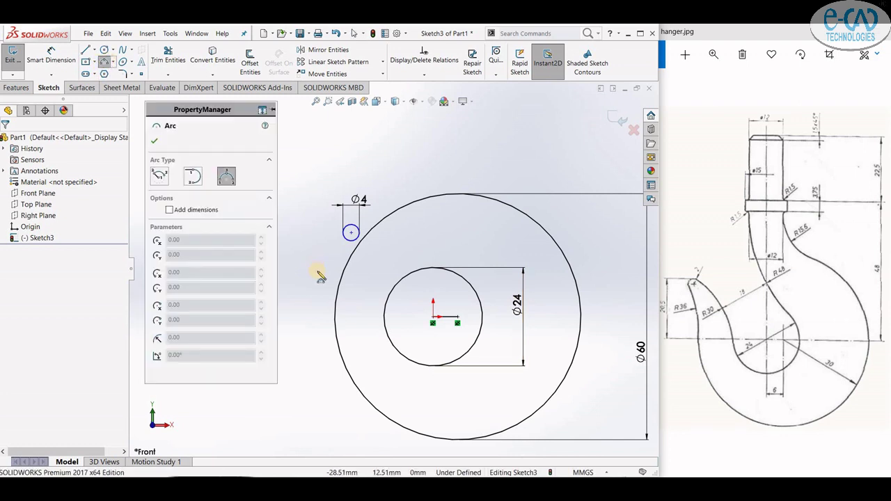
{"action": "left_click", "coordinate": [332, 402]}
{"action": "type", "text": "36"}
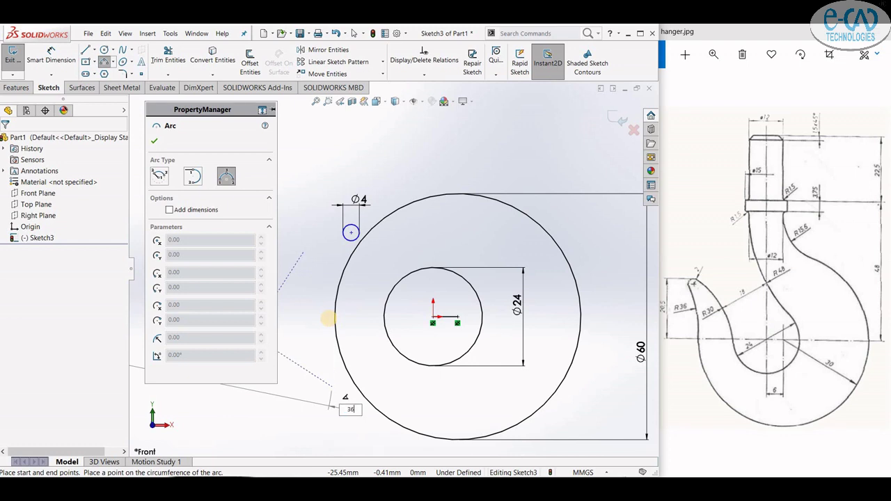
{"action": "left_click", "coordinate": [333, 317]}
{"action": "left_click", "coordinate": [153, 143]}
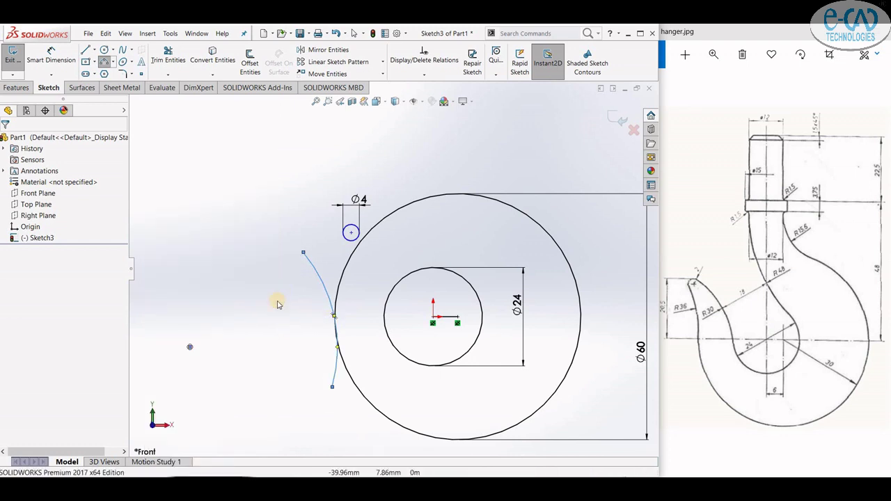
- Make the arc tangent to both the Ø4 circle and the Ø60 circle
{"action": "left_click", "coordinate": [317, 268]}
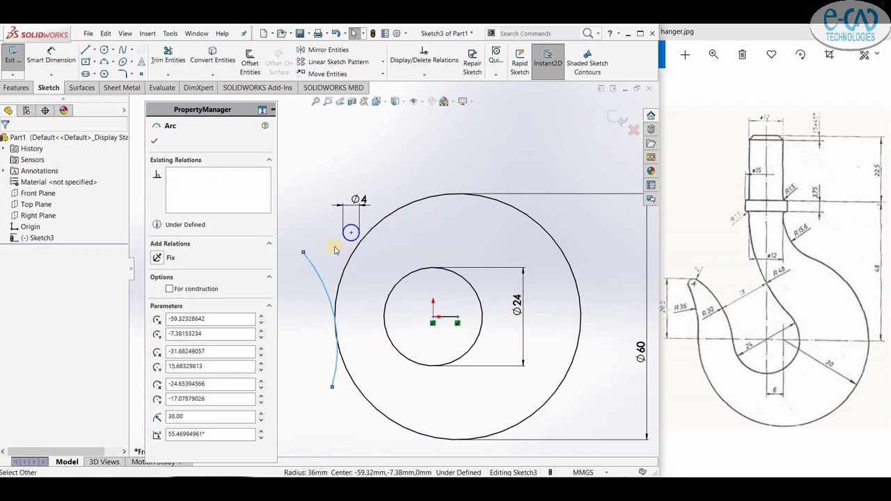
{"action": "left_click", "coordinate": [348, 239], "text": "ctrl"}
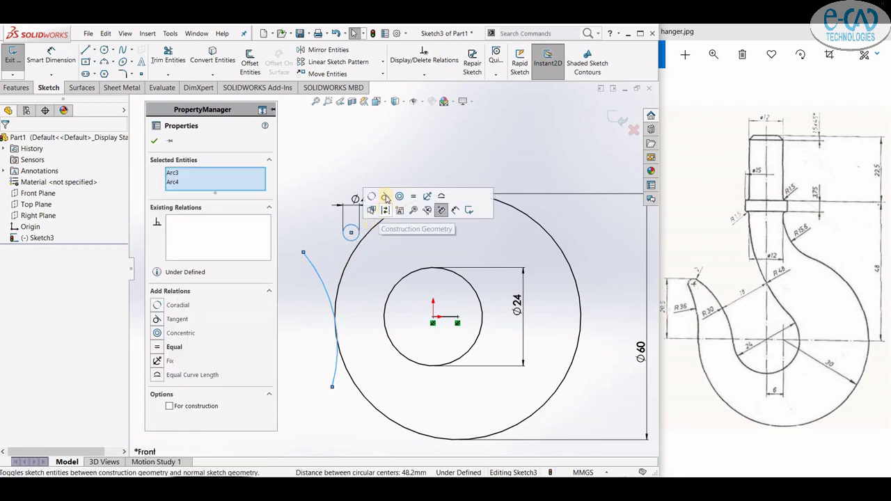
{"action": "left_click", "coordinate": [441, 210]}
{"action": "left_click", "coordinate": [353, 282]}
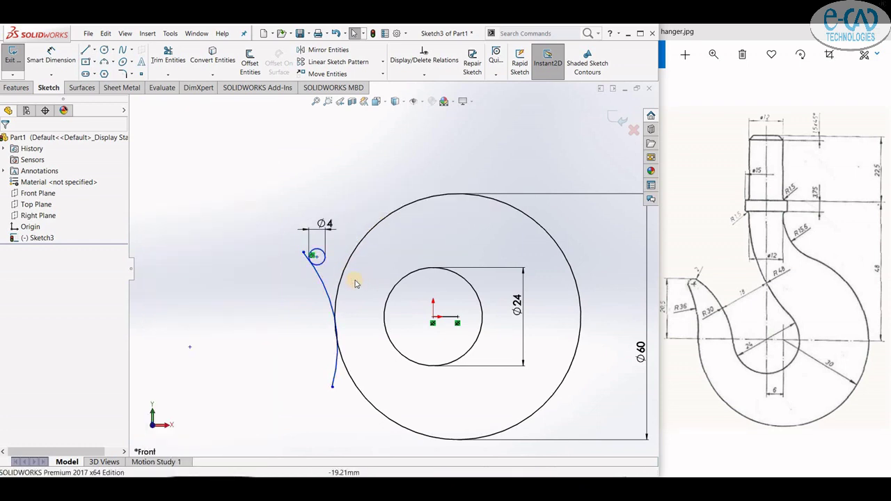
{"action": "left_click", "coordinate": [341, 369]}
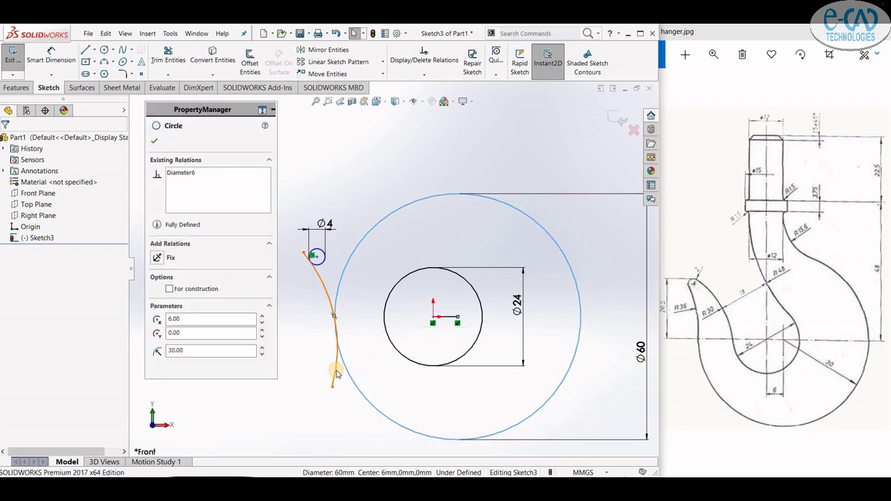
{"action": "left_click", "coordinate": [336, 371]}
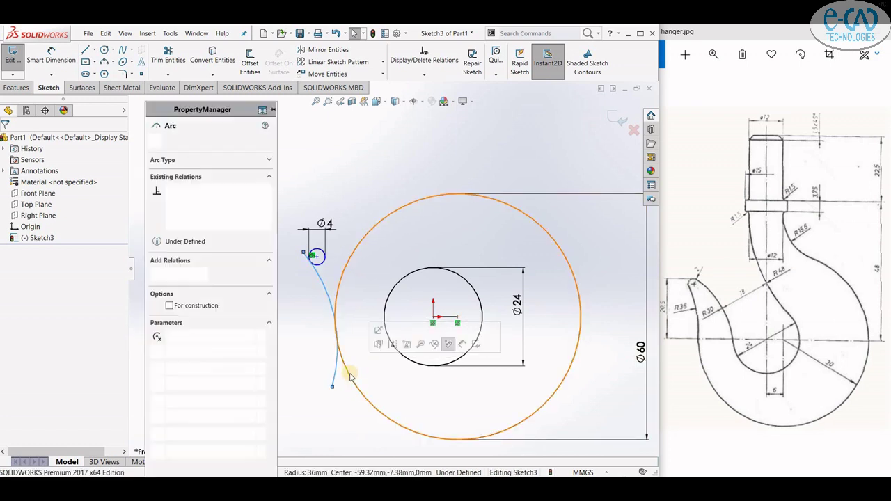
{"action": "left_click", "coordinate": [350, 372]}
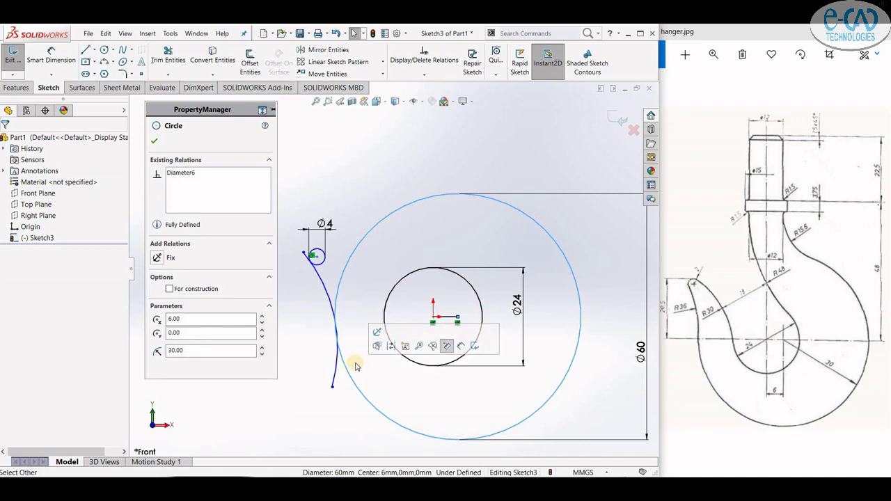
{"action": "left_click", "coordinate": [326, 373]}
{"action": "left_click", "coordinate": [345, 385], "text": "ctrl"}
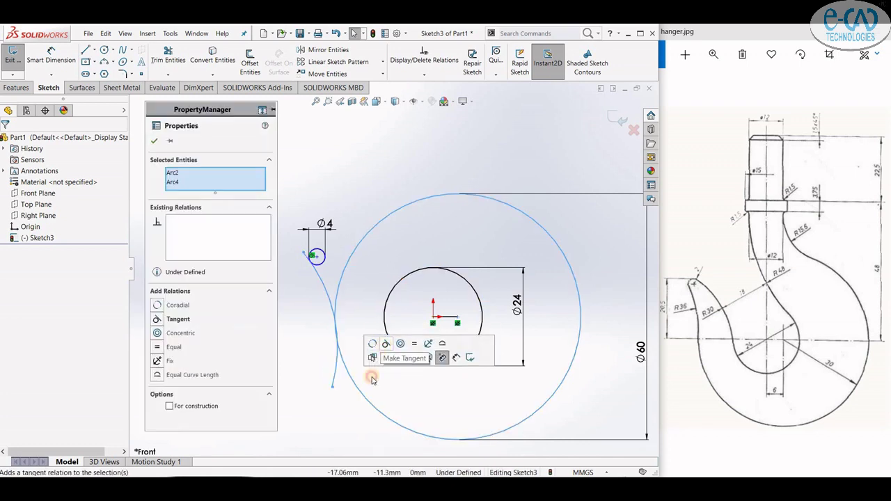
{"action": "left_click", "coordinate": [370, 351]}
{"action": "left_click", "coordinate": [258, 234]}
- Trim the excess arc segments at the tangency points
{"action": "left_click", "coordinate": [157, 70]}
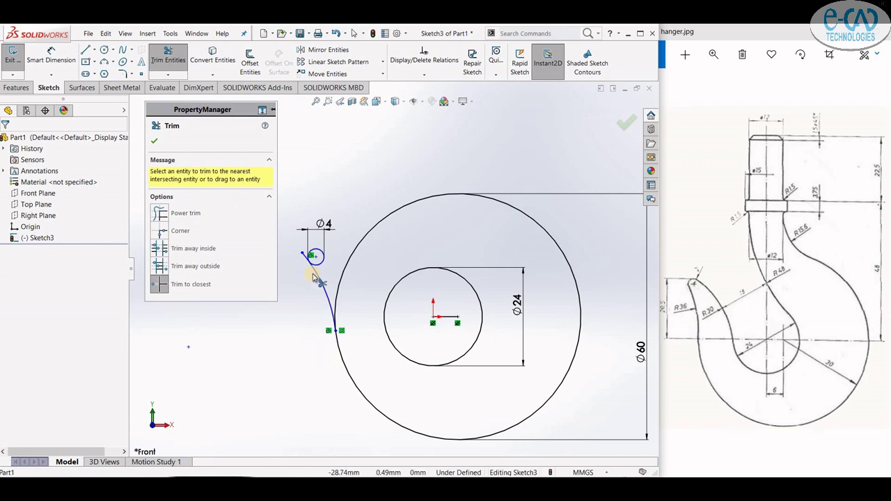
{"action": "scroll", "coordinate": [317, 250], "scroll_direction": "down", "scroll_amount": 3}
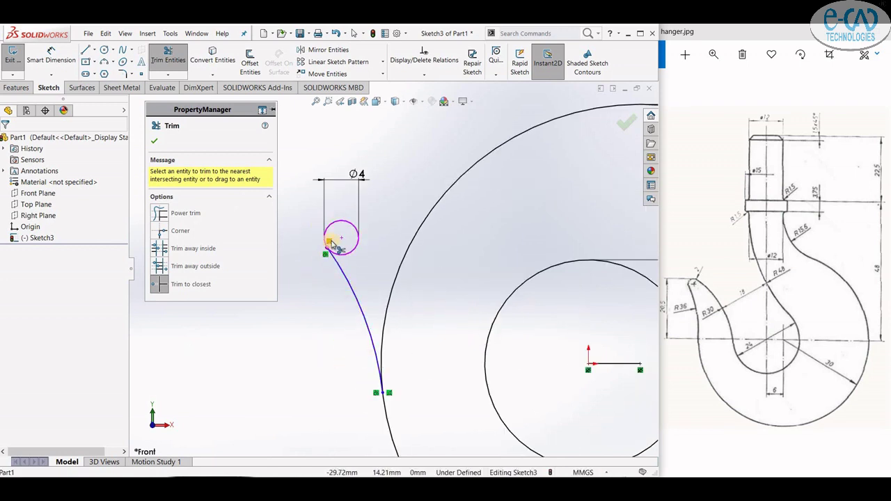
{"action": "key", "text": "Escape"}
{"action": "scroll", "coordinate": [391, 268], "scroll_direction": "up", "scroll_amount": 2}
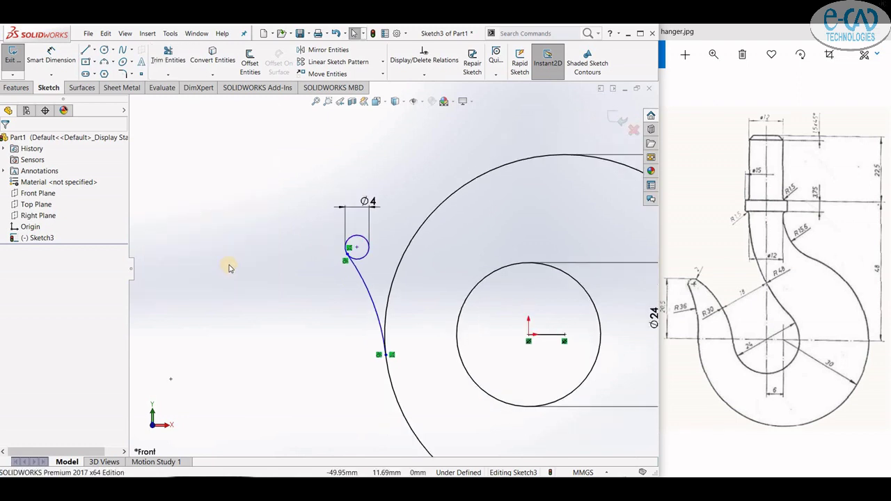
{"action": "scroll", "coordinate": [392, 268], "scroll_direction": "up", "scroll_amount": 2}
{"action": "scroll", "coordinate": [391, 268], "scroll_direction": "up", "scroll_amount": 1}
{"action": "scroll", "coordinate": [577, 278], "scroll_direction": "down", "scroll_amount": 1}
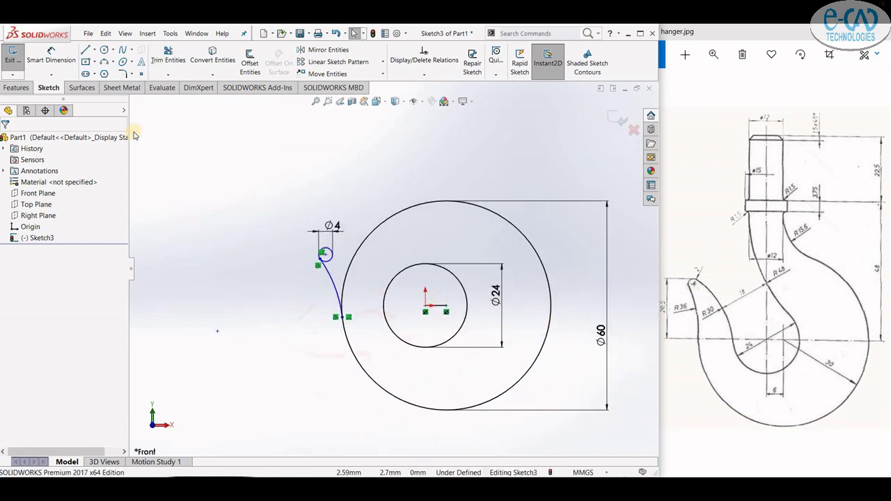
- Draw a second three-point arc from near the Ø4 circle down toward the inner circle
{"action": "key", "text": "a"}
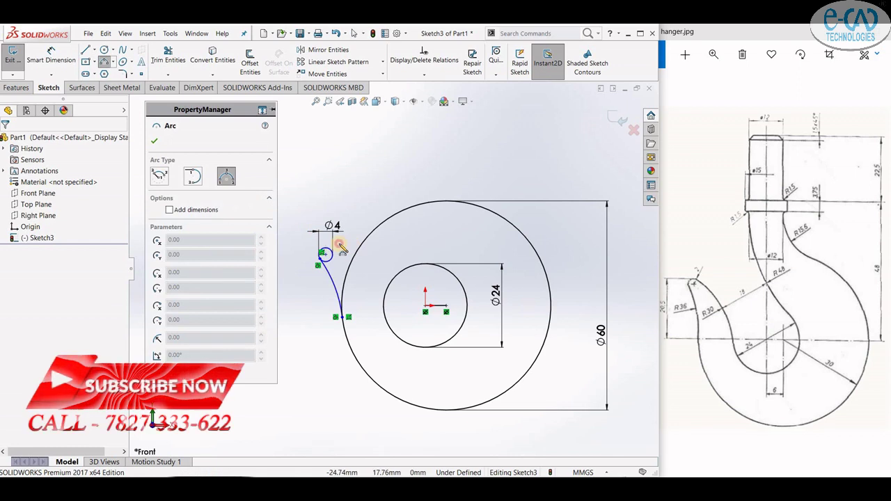
{"action": "left_click", "coordinate": [339, 244]}
{"action": "left_click", "coordinate": [383, 354]}
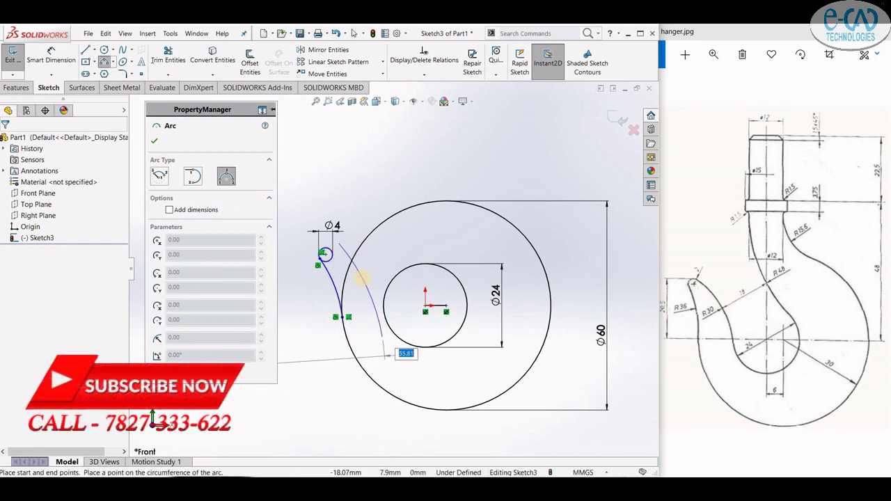
{"action": "left_click", "coordinate": [363, 278]}
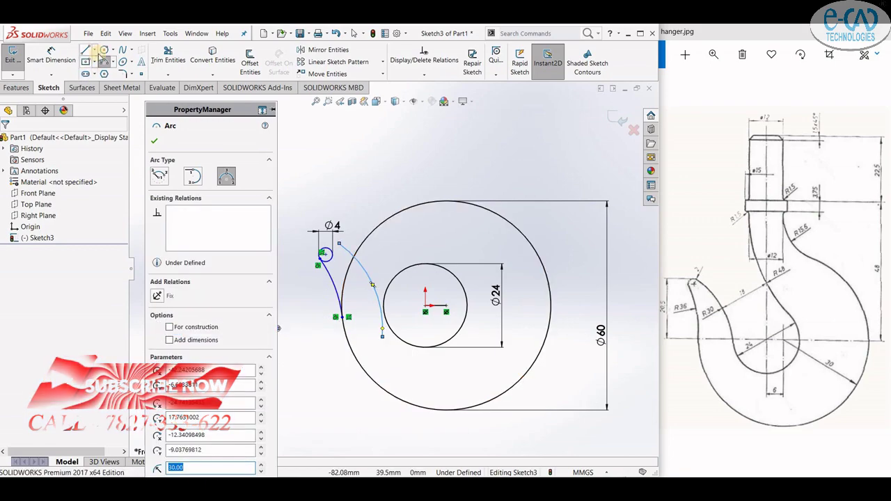
{"action": "left_click", "coordinate": [105, 68]}
{"action": "scroll", "coordinate": [341, 251], "scroll_direction": "down", "scroll_amount": 2}
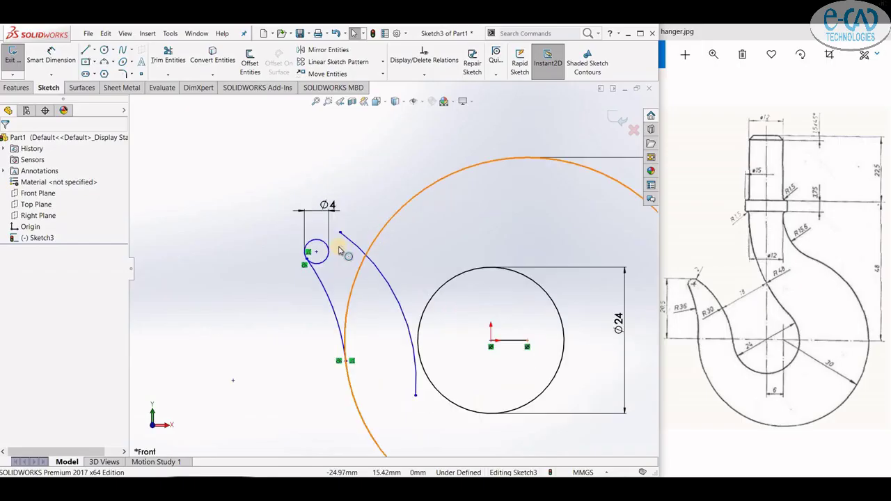
{"action": "scroll", "coordinate": [333, 265], "scroll_direction": "down", "scroll_amount": 2}
- Make the second arc tangent to the Ø4 circle and the 24 mm inner circle
{"action": "left_click", "coordinate": [330, 266]}
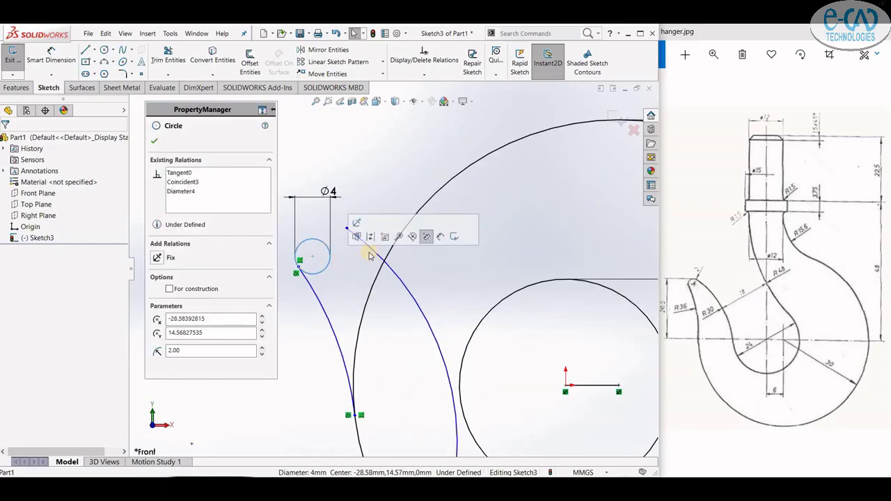
{"action": "left_click", "coordinate": [403, 221], "text": "ctrl"}
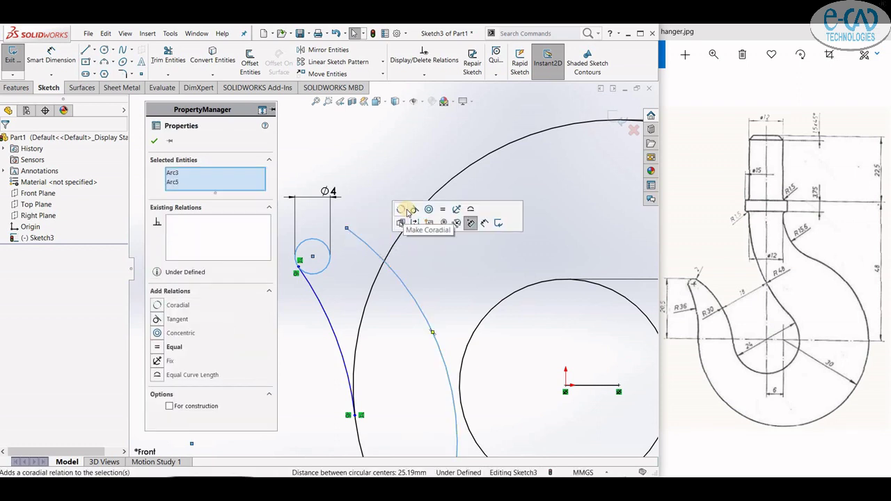
{"action": "left_click", "coordinate": [408, 205]}
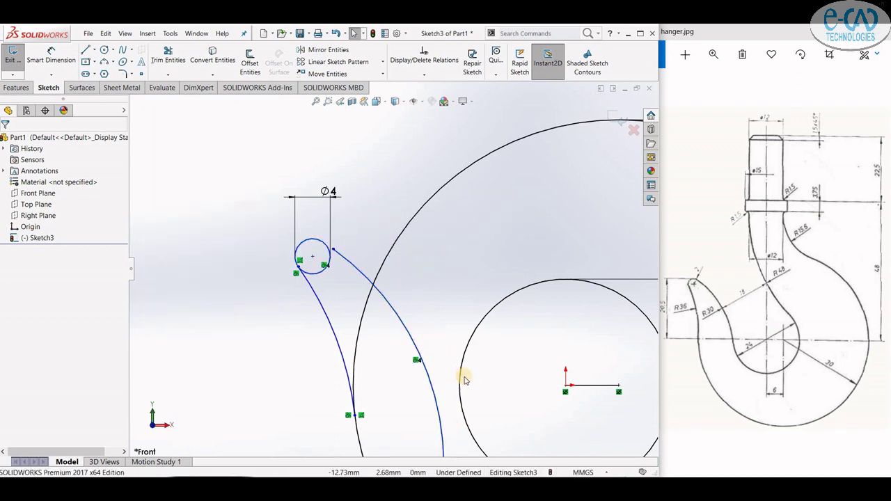
{"action": "left_click_drag", "start_coordinate": [416, 414], "coordinate": [493, 344]}
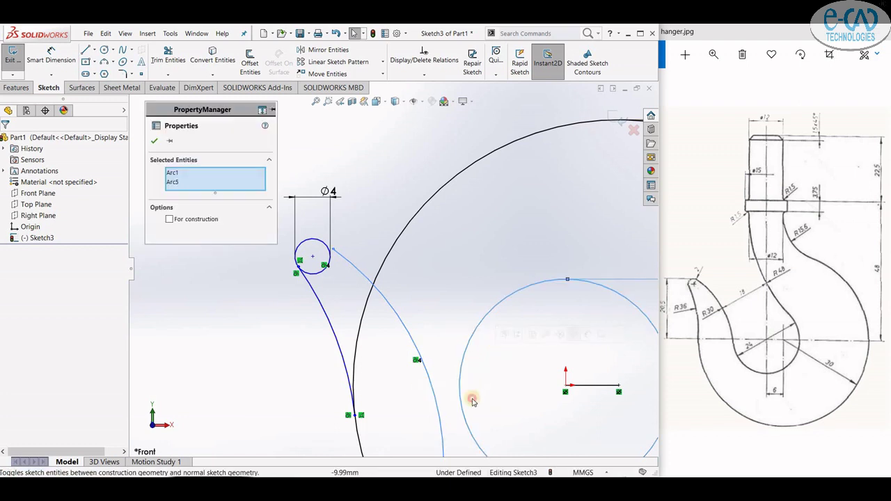
{"action": "left_click_drag", "start_coordinate": [476, 423], "coordinate": [440, 402]}
{"action": "key", "text": "Escape"}
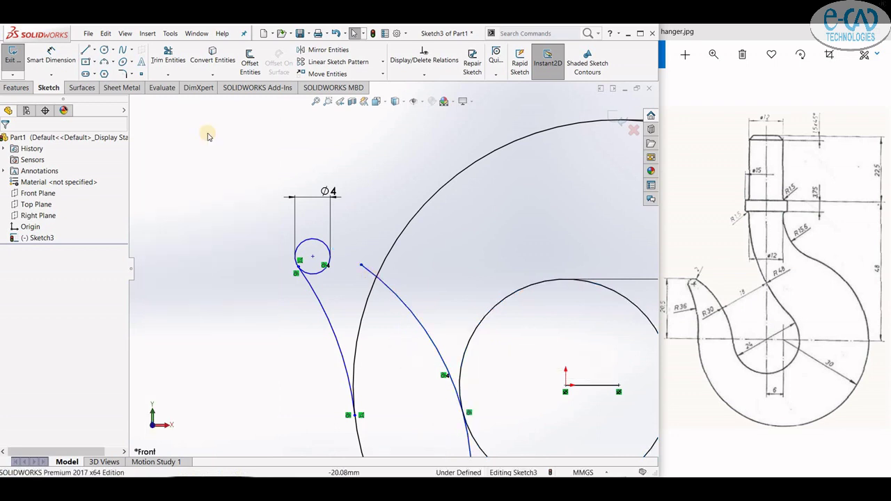
{"action": "left_click", "coordinate": [168, 74]}
{"action": "left_click", "coordinate": [174, 96]}
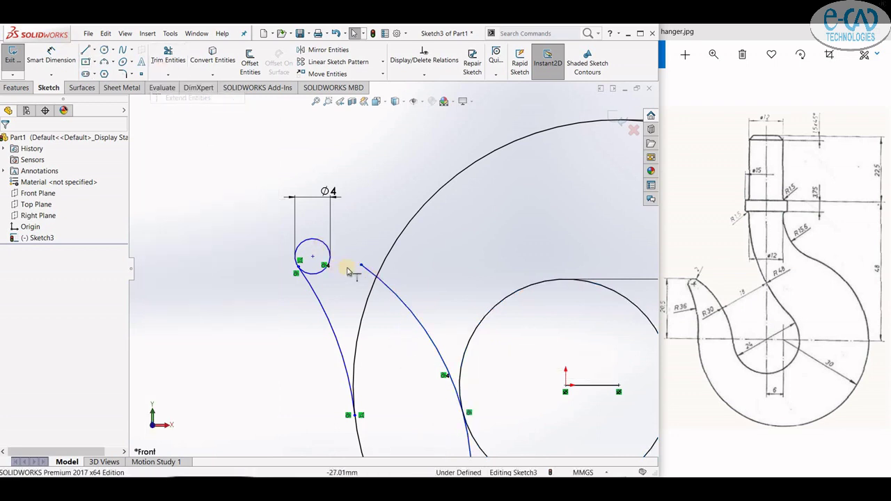
- Extend the hook arc to the Ø4 circle and trim its tail and the surplus circle piece
{"action": "left_click", "coordinate": [324, 301]}
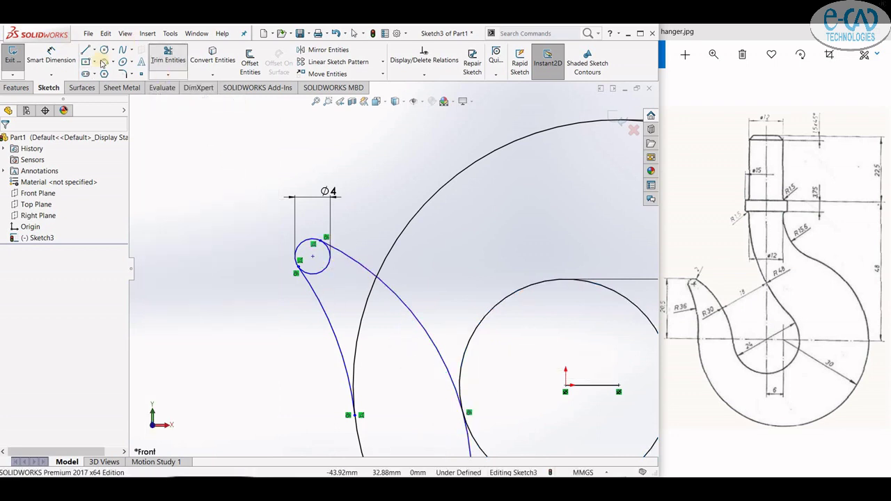
{"action": "left_click", "coordinate": [319, 272]}
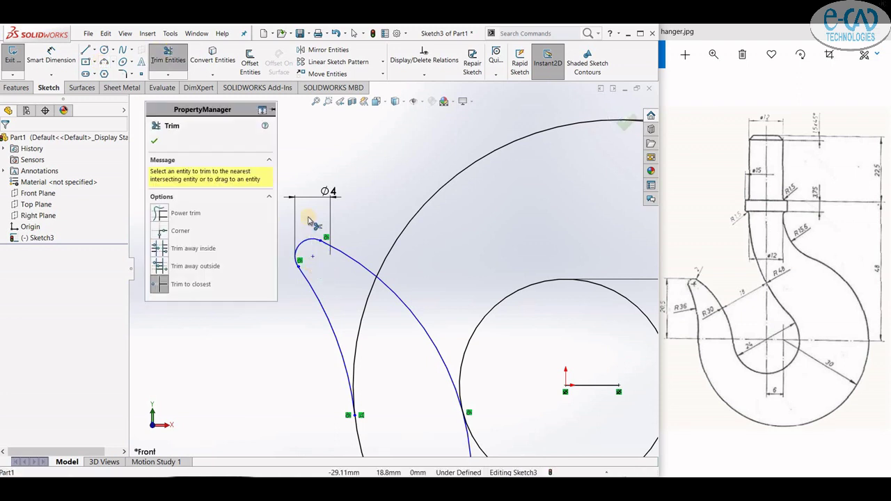
{"action": "scroll", "coordinate": [314, 224], "scroll_direction": "up", "scroll_amount": 2}
{"action": "scroll", "coordinate": [313, 224], "scroll_direction": "up", "scroll_amount": 2}
{"action": "scroll", "coordinate": [421, 352], "scroll_direction": "up", "scroll_amount": 1}
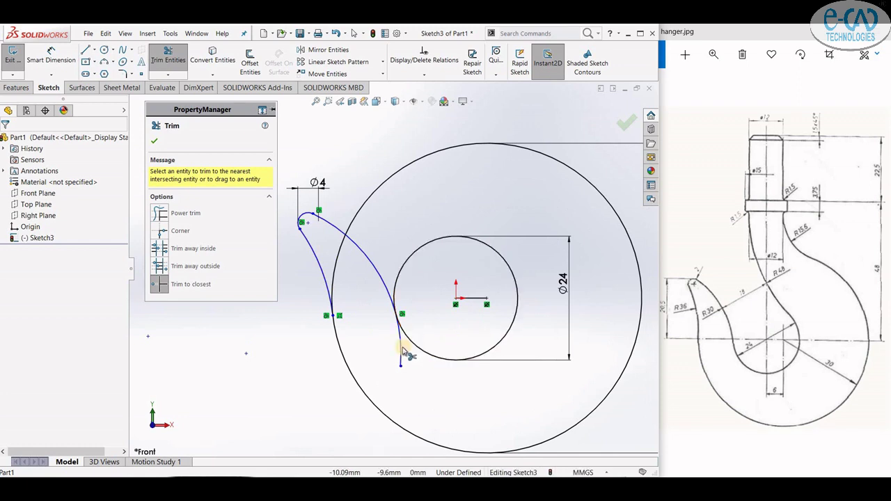
{"action": "left_click", "coordinate": [399, 362]}
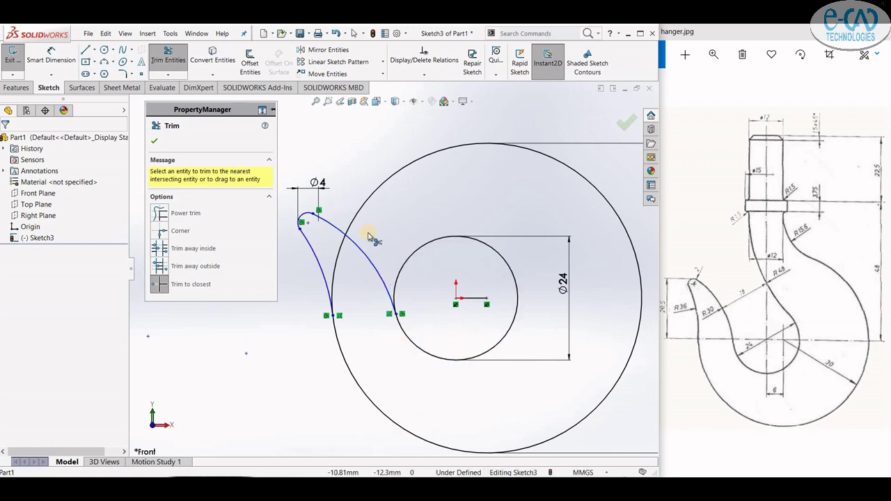
{"action": "left_click", "coordinate": [338, 263]}
{"action": "scroll", "coordinate": [376, 299], "scroll_direction": "down", "scroll_amount": 1}
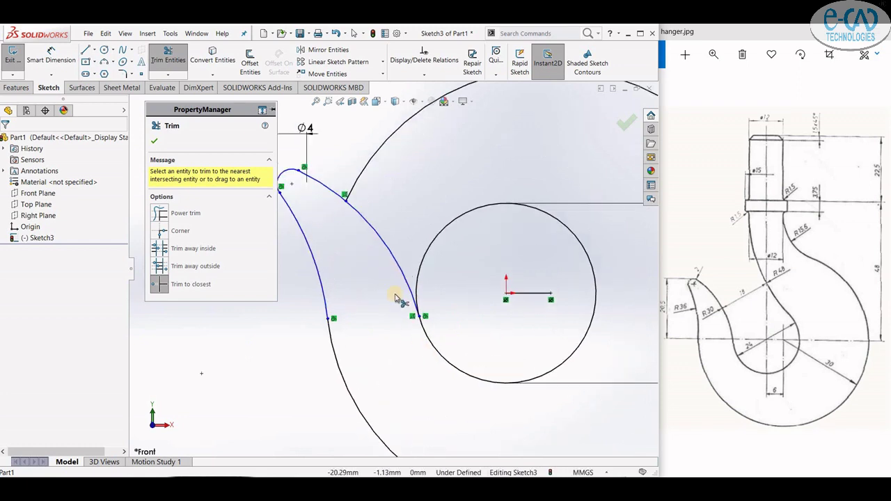
{"action": "scroll", "coordinate": [408, 301], "scroll_direction": "up", "scroll_amount": 3}
{"action": "scroll", "coordinate": [411, 300], "scroll_direction": "up", "scroll_amount": 1}
{"action": "scroll", "coordinate": [508, 188], "scroll_direction": "down", "scroll_amount": 2}
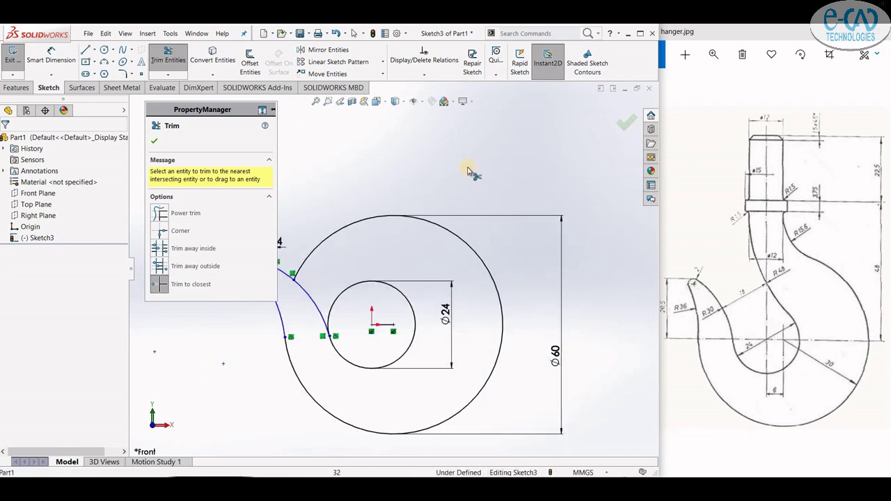
{"action": "scroll", "coordinate": [431, 201], "scroll_direction": "down", "scroll_amount": 1}
- Draw a vertical line from the origin straight up past the 60 mm circle
{"action": "left_click", "coordinate": [155, 142]}
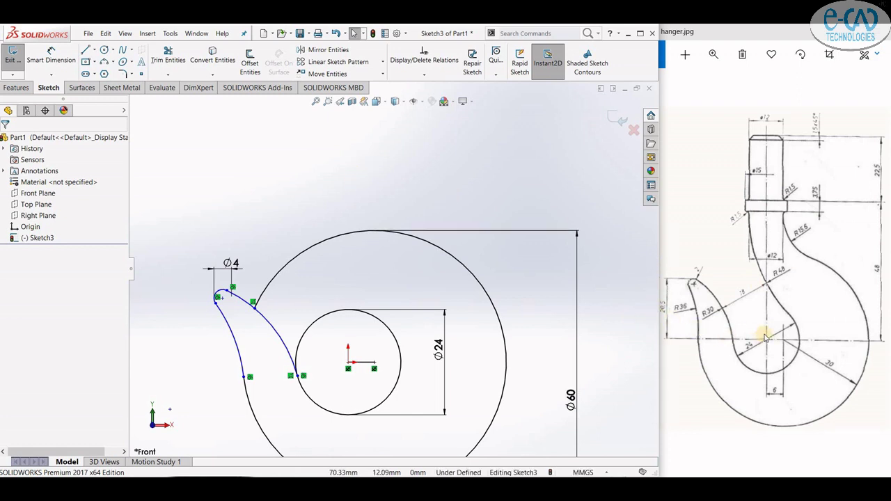
{"action": "left_click", "coordinate": [85, 49]}
{"action": "left_click", "coordinate": [349, 363]}
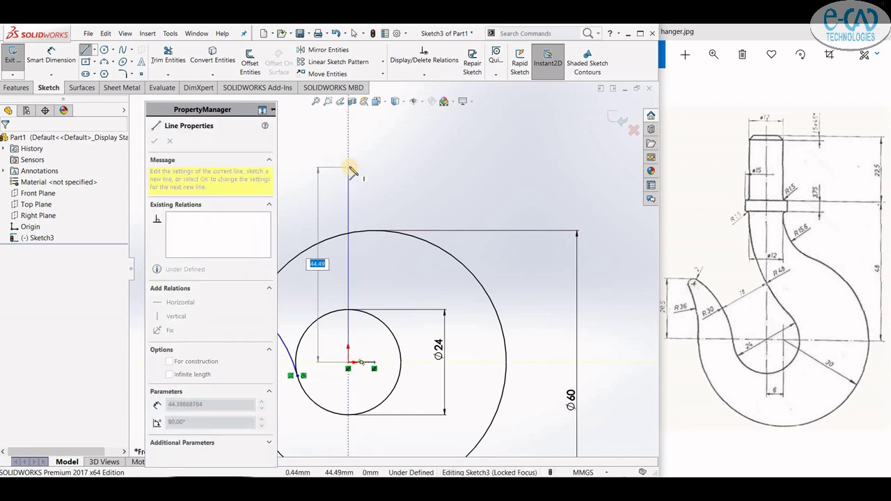
{"action": "left_click", "coordinate": [348, 151]}
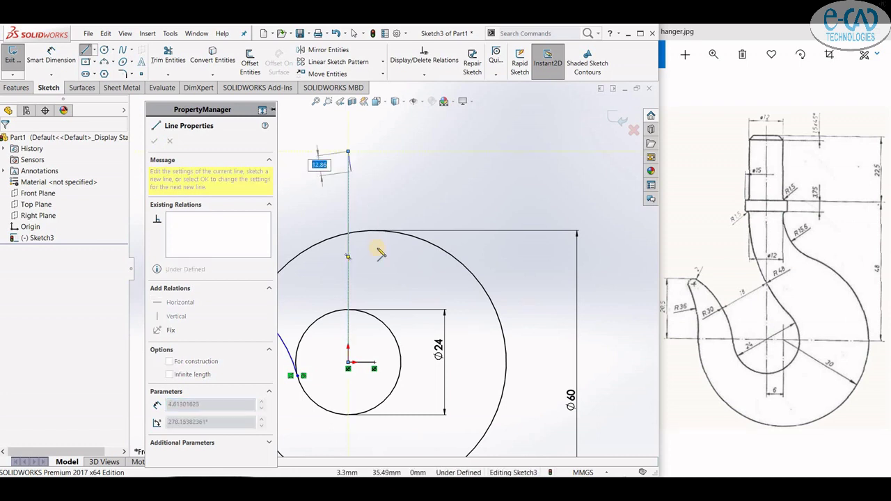
{"action": "scroll", "coordinate": [383, 258], "scroll_direction": "up", "scroll_amount": 2}
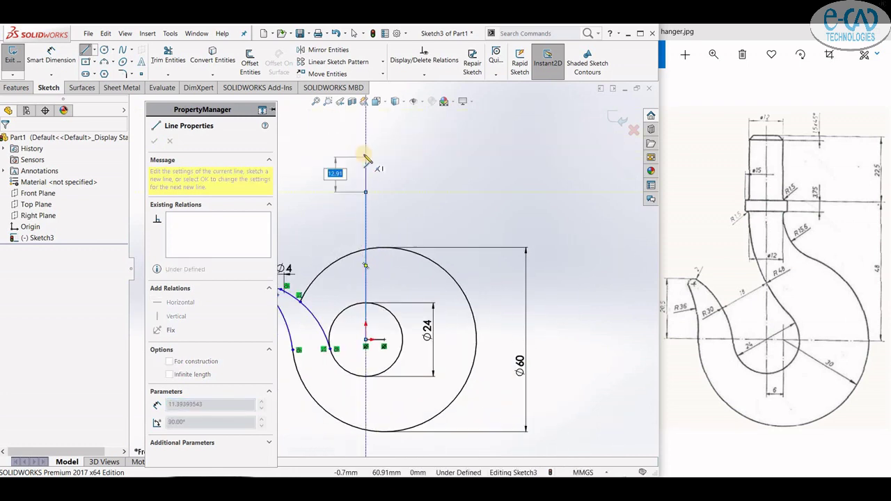
{"action": "scroll", "coordinate": [365, 167], "scroll_direction": "down", "scroll_amount": 1}
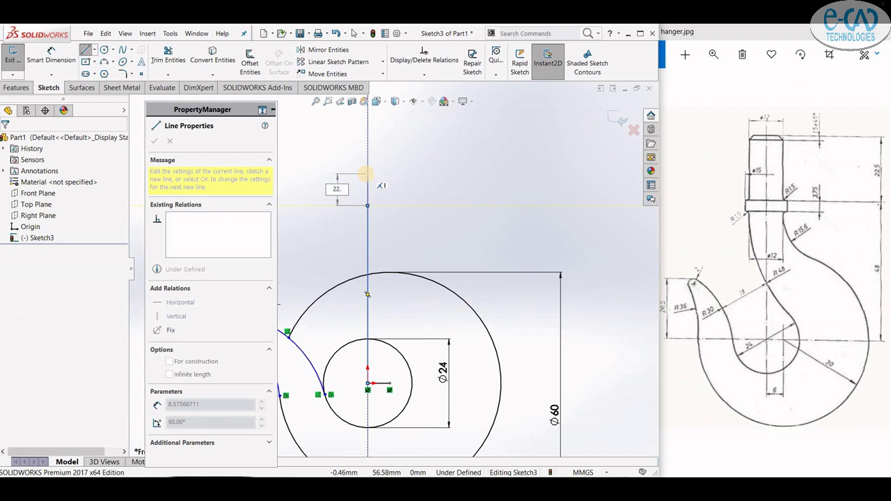
{"action": "left_click", "coordinate": [85, 50]}
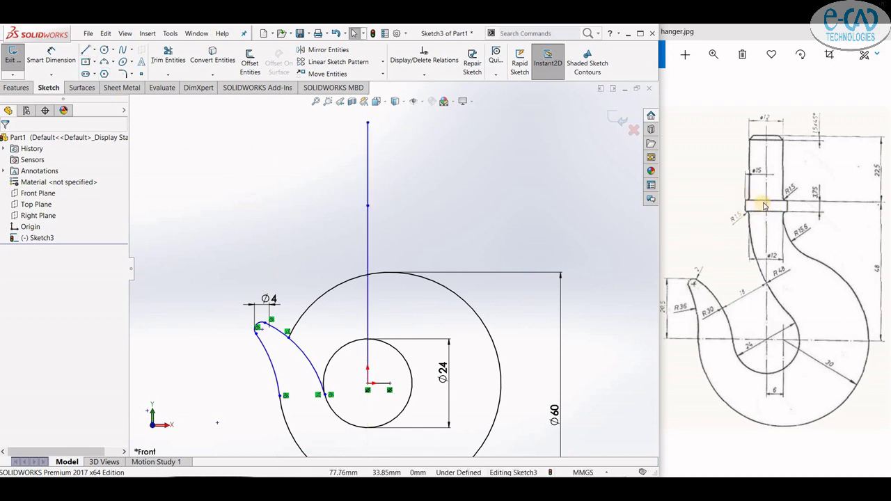
- Draw a 37.5 mm line down from the vertical shank line's top endpoint
{"action": "scroll", "coordinate": [398, 211], "scroll_direction": "down", "scroll_amount": 2}
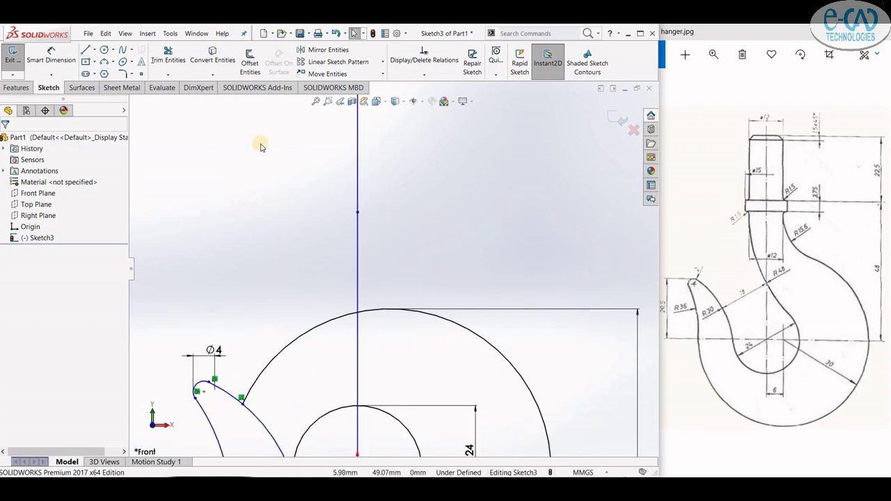
{"action": "left_click", "coordinate": [357, 212]}
{"action": "type", "text": "37.5"}
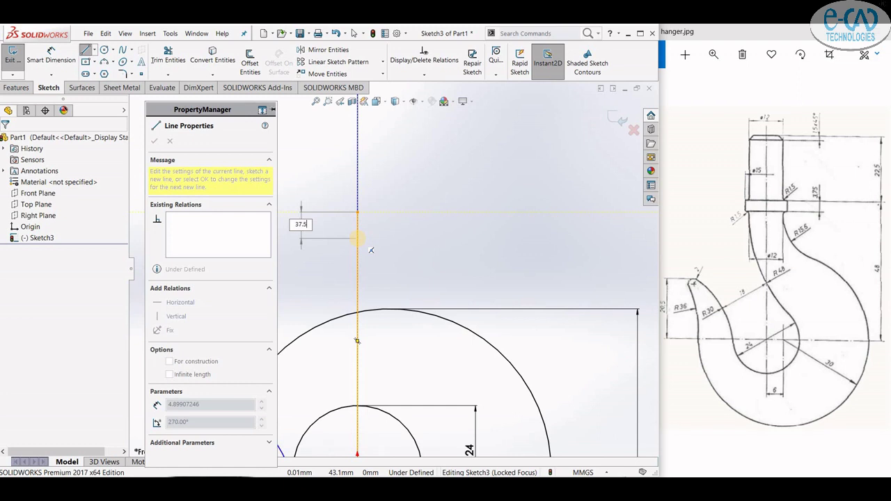
{"action": "key", "text": "Return"}
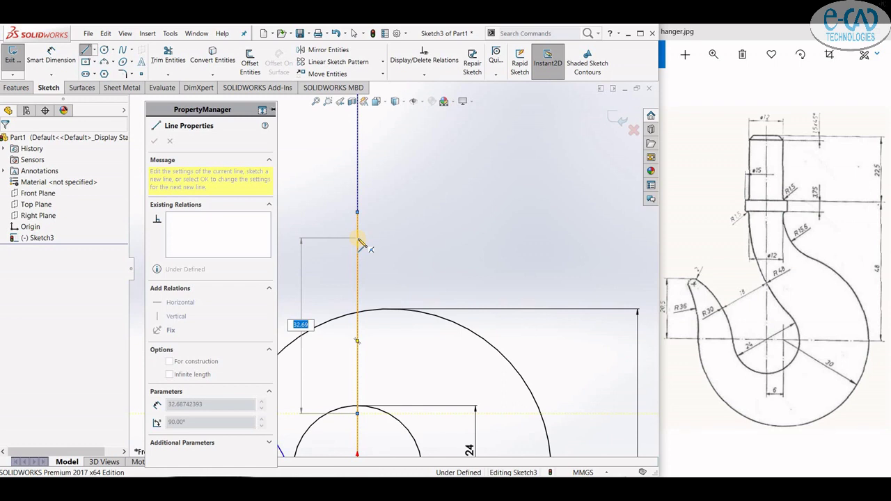
{"action": "left_click", "coordinate": [87, 53]}
- Draw a short vertical collar segment from that endpoint down to the centreline
{"action": "left_click", "coordinate": [357, 261]}
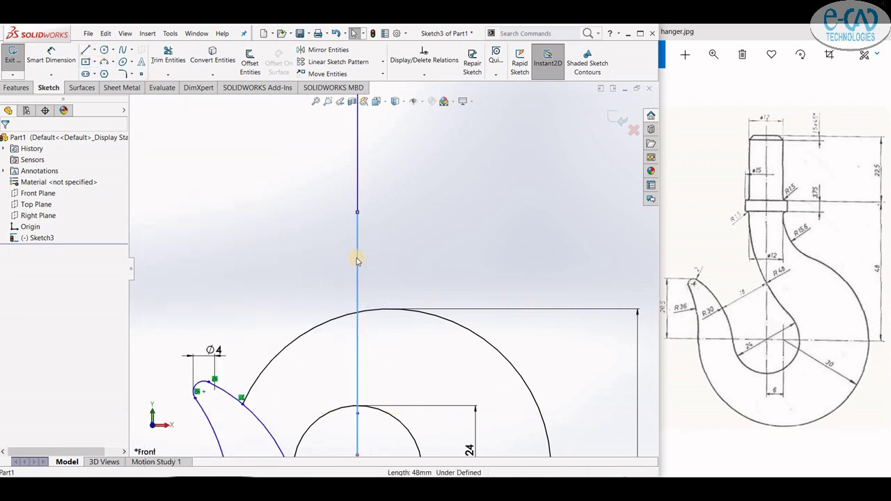
{"action": "key", "text": "Escape"}
{"action": "key", "text": "l"}
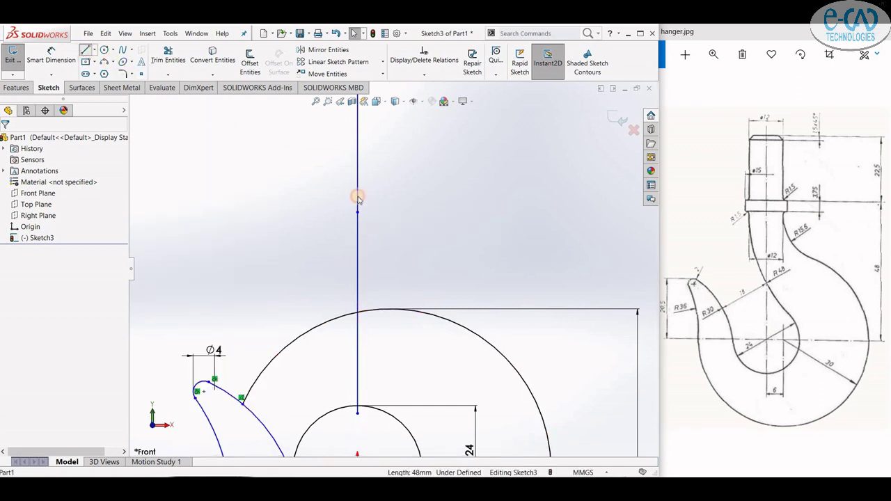
{"action": "left_click", "coordinate": [357, 212]}
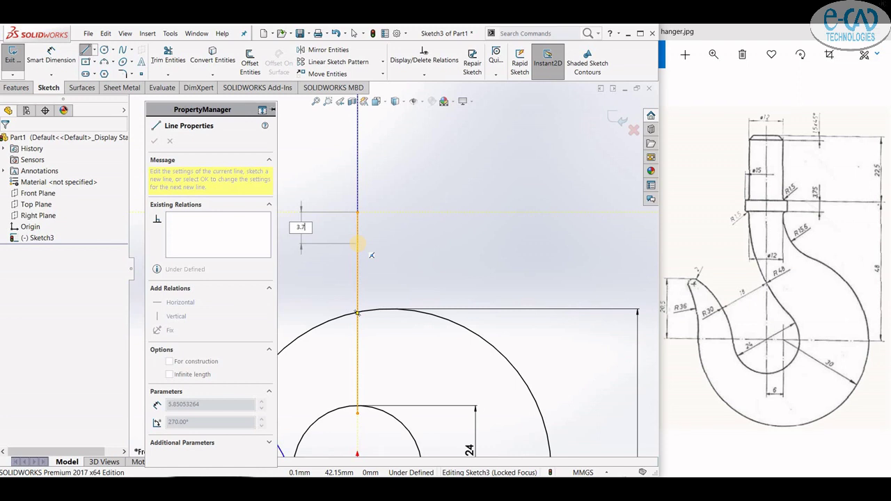
{"action": "left_click", "coordinate": [357, 231]}
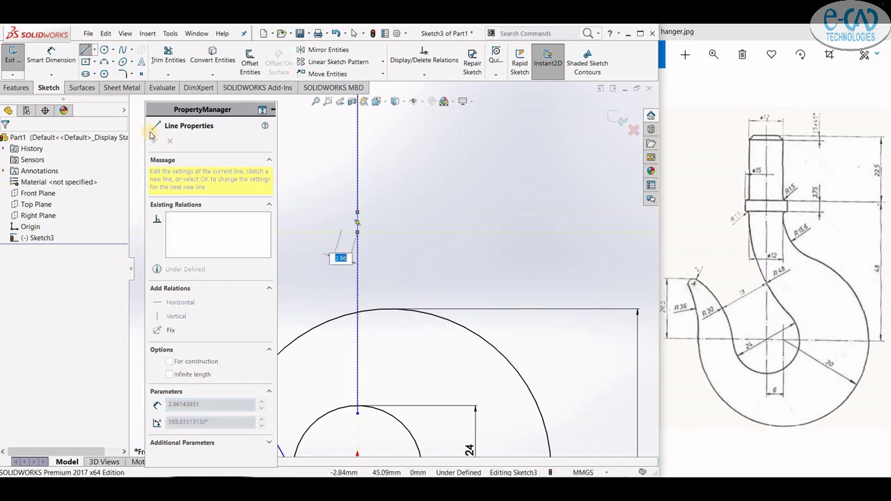
{"action": "left_click", "coordinate": [250, 63]}
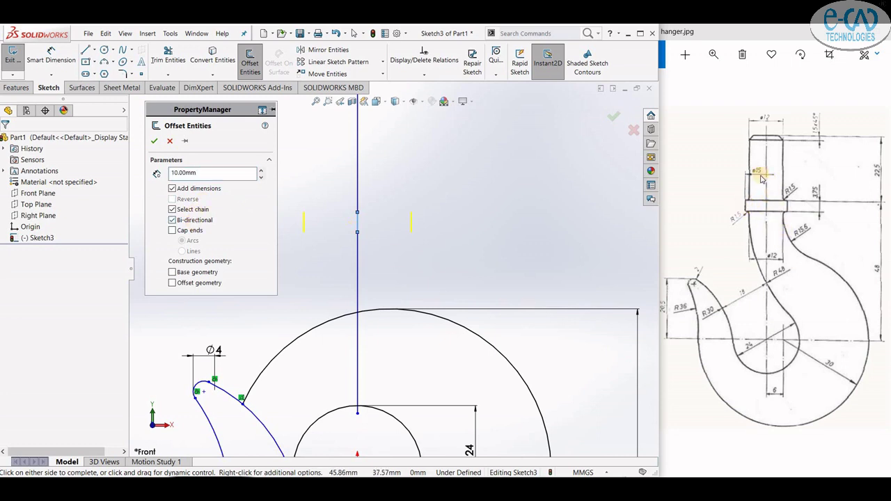
- Offset the short collar segment 7.50 mm bi-directionally with capped ends into a closed rectangle
{"action": "double_click", "coordinate": [207, 172]}
{"action": "type", "text": "7.5"}
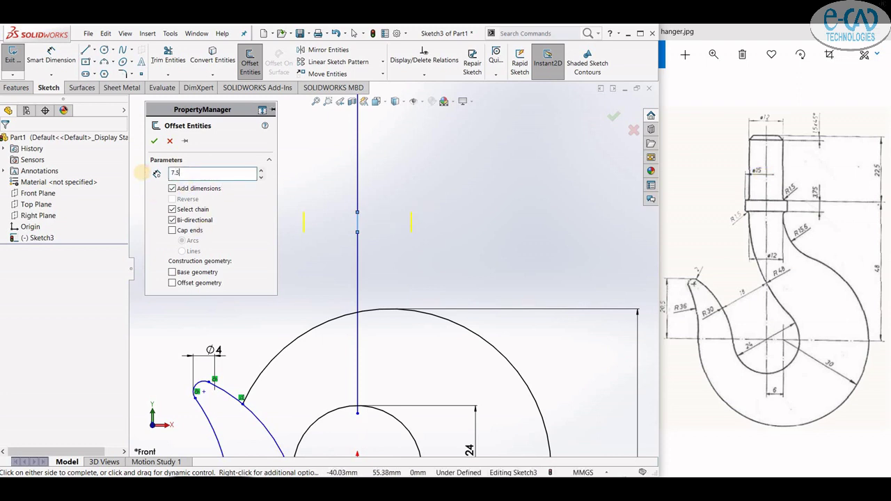
{"action": "left_click", "coordinate": [188, 233]}
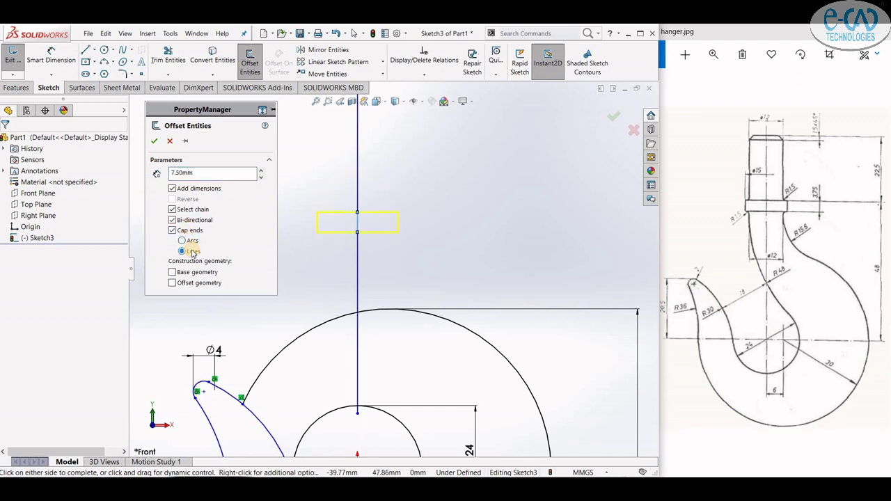
{"action": "left_click", "coordinate": [295, 225]}
{"action": "scroll", "coordinate": [311, 284], "scroll_direction": "up", "scroll_amount": 3}
{"action": "scroll", "coordinate": [358, 235], "scroll_direction": "down", "scroll_amount": 3}
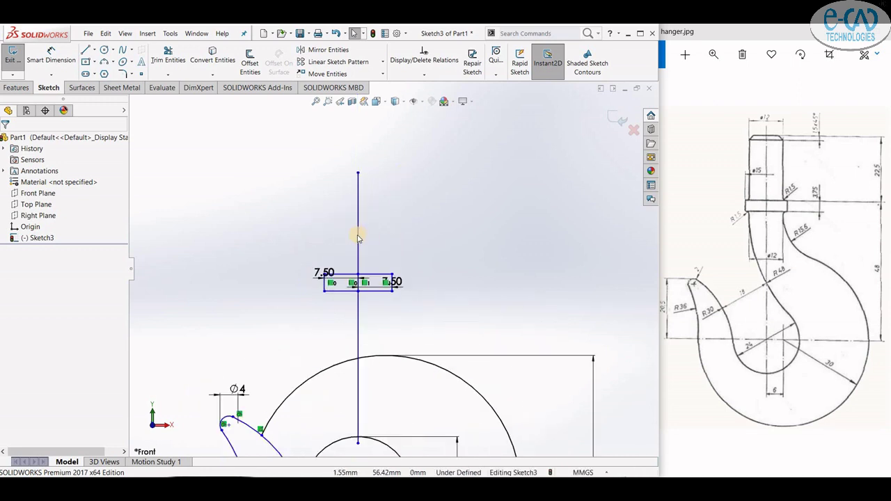
{"action": "left_click", "coordinate": [358, 238]}
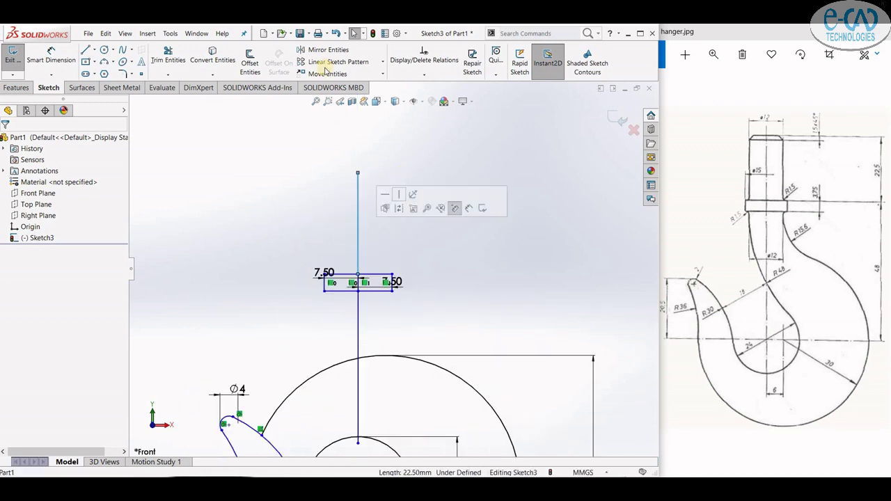
- Offset the upper shank segment 6 mm on both sides with capped ends
{"action": "left_click", "coordinate": [250, 61]}
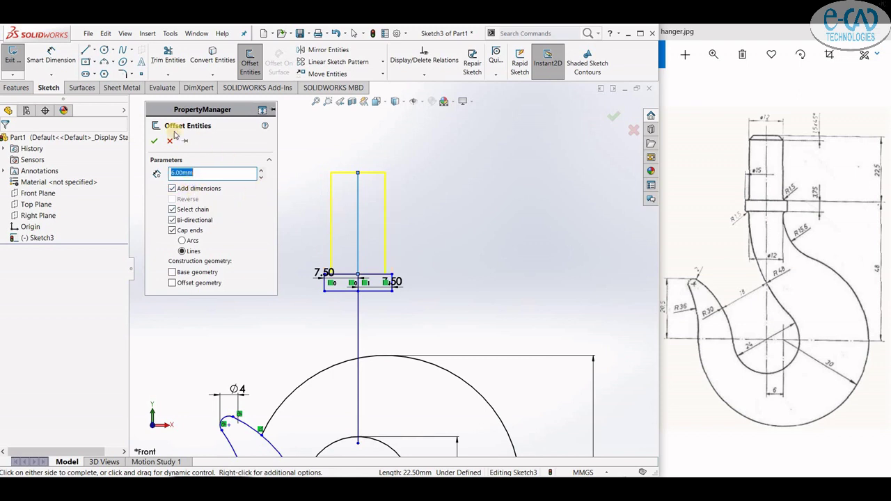
{"action": "left_click", "coordinate": [151, 142]}
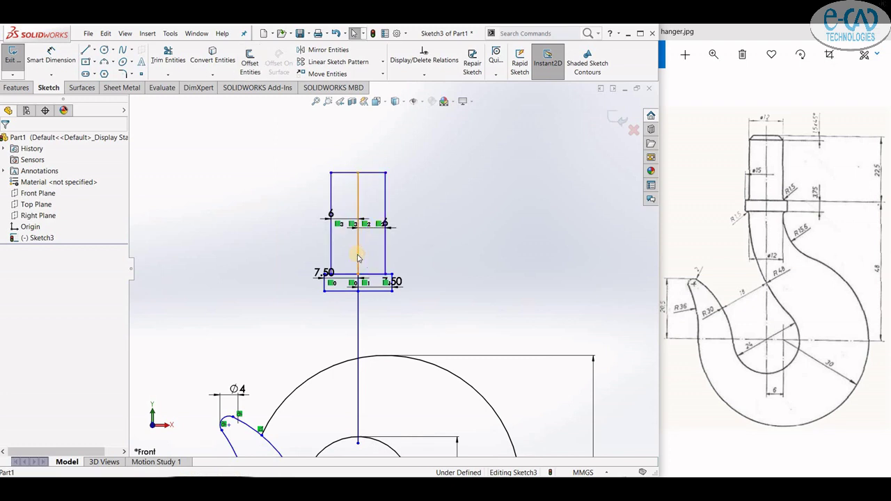
{"action": "left_click", "coordinate": [358, 257]}
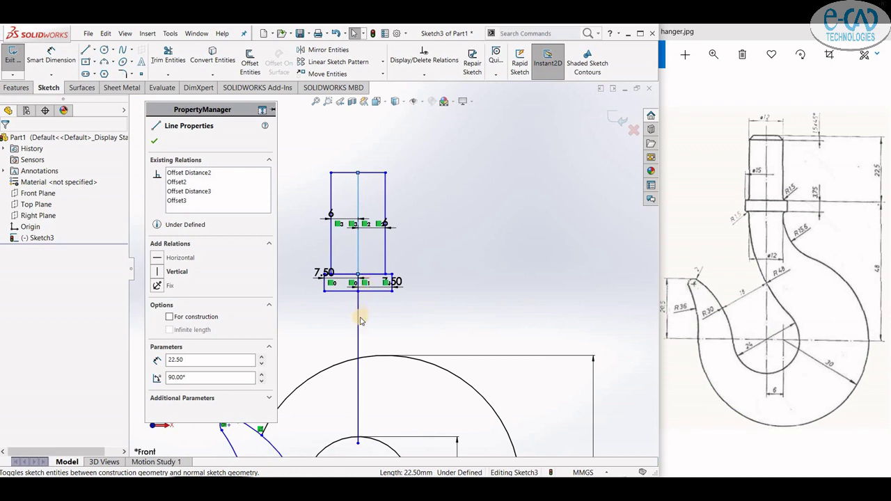
{"action": "key", "text": "Escape"}
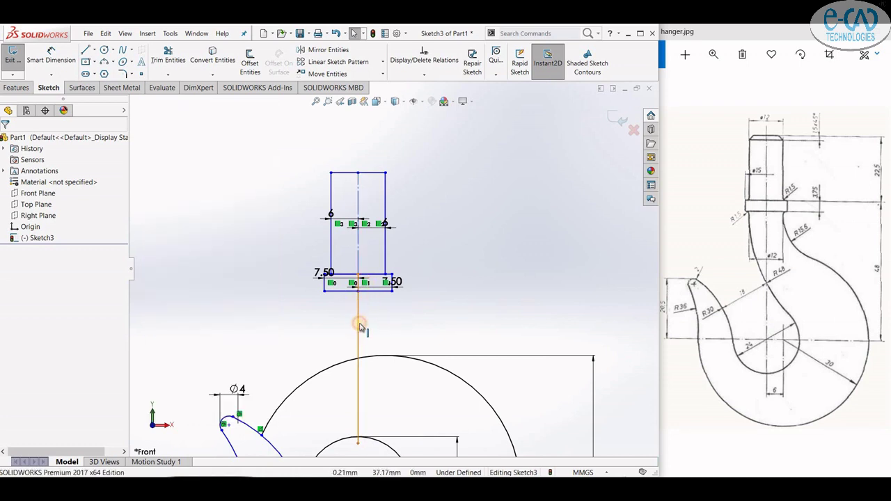
{"action": "left_click", "coordinate": [362, 325]}
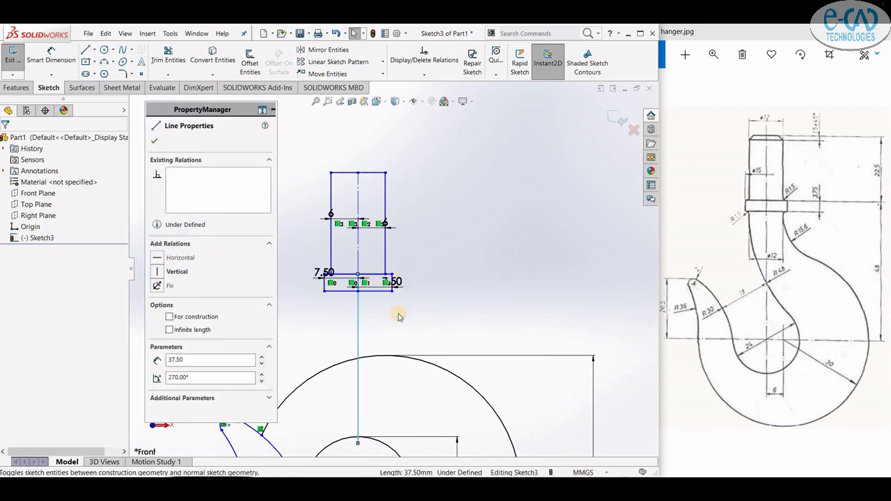
{"action": "key", "text": "Escape"}
{"action": "scroll", "coordinate": [357, 299], "scroll_direction": "down", "scroll_amount": 3}
{"action": "scroll", "coordinate": [360, 279], "scroll_direction": "down", "scroll_amount": 2}
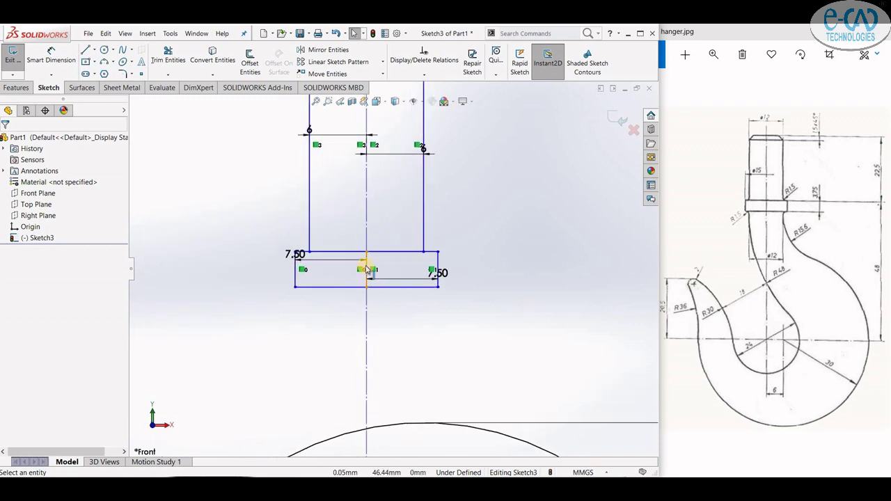
{"action": "left_click", "coordinate": [366, 268]}
- Remove both 6 dimensions on the shank and both 7.50 dimensions on the collar
{"action": "key", "text": "Escape"}
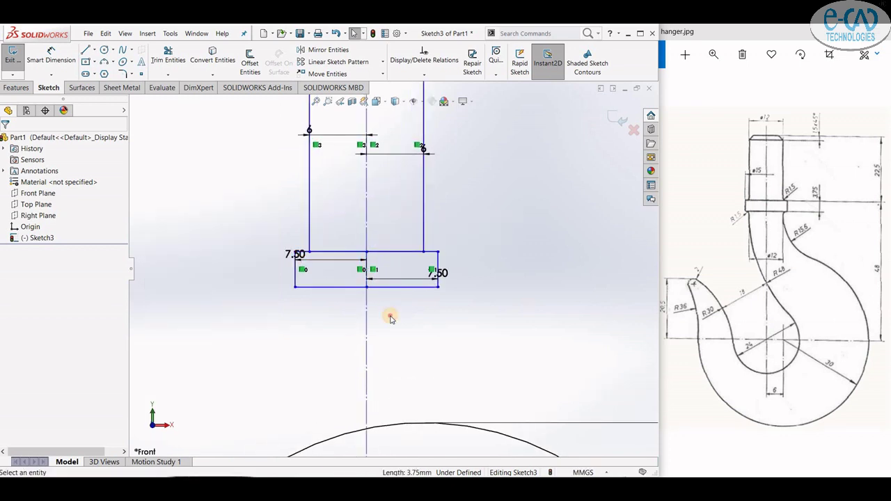
{"action": "scroll", "coordinate": [342, 294], "scroll_direction": "up", "scroll_amount": 3}
{"action": "scroll", "coordinate": [346, 297], "scroll_direction": "up", "scroll_amount": 1}
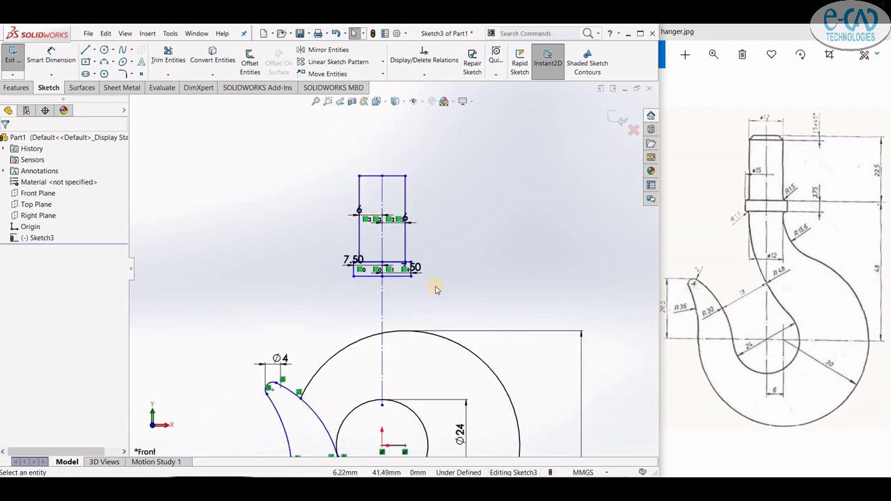
{"action": "scroll", "coordinate": [435, 280], "scroll_direction": "down", "scroll_amount": 2}
{"action": "scroll", "coordinate": [348, 229], "scroll_direction": "down", "scroll_amount": 2}
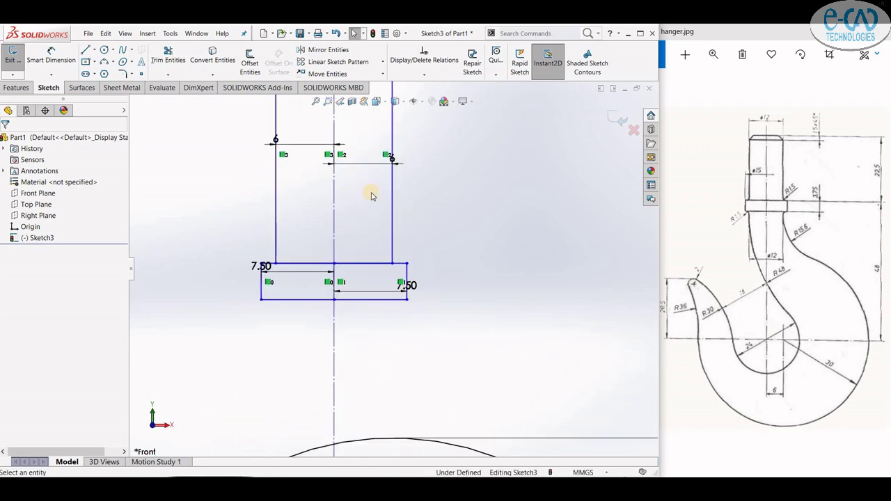
{"action": "left_click", "coordinate": [341, 161]}
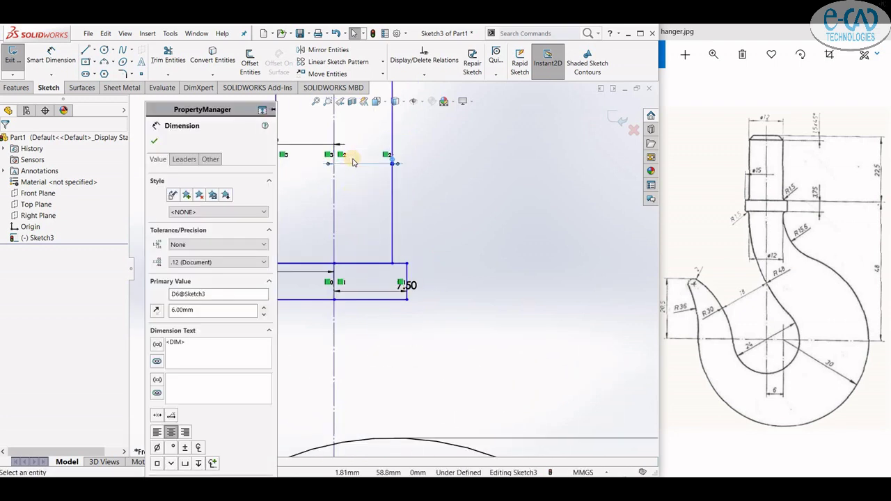
{"action": "left_click", "coordinate": [318, 160]}
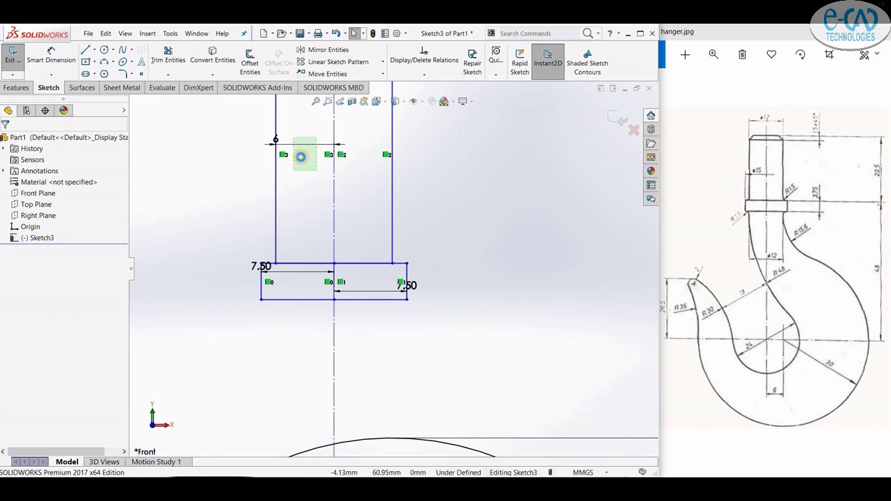
{"action": "key", "text": "ctrl+z"}
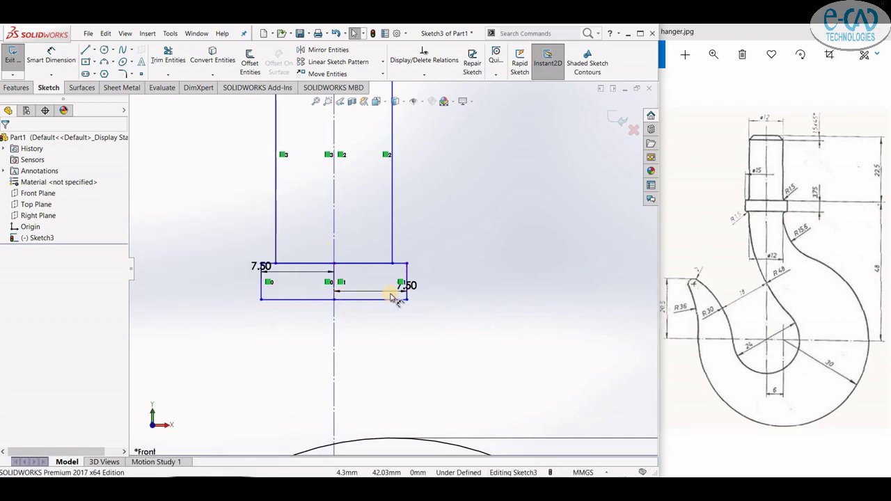
{"action": "key", "text": "ctrl+z"}
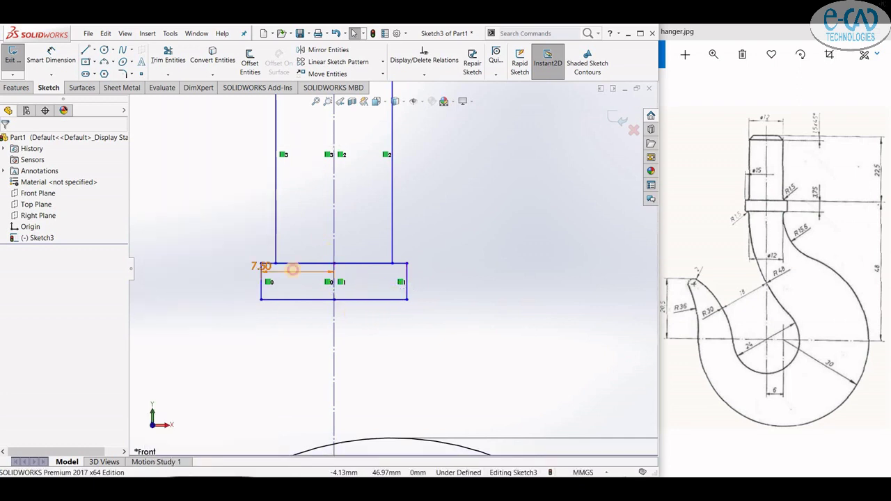
{"action": "key", "text": "ctrl+z"}
{"action": "scroll", "coordinate": [334, 279], "scroll_direction": "up", "scroll_amount": 3}
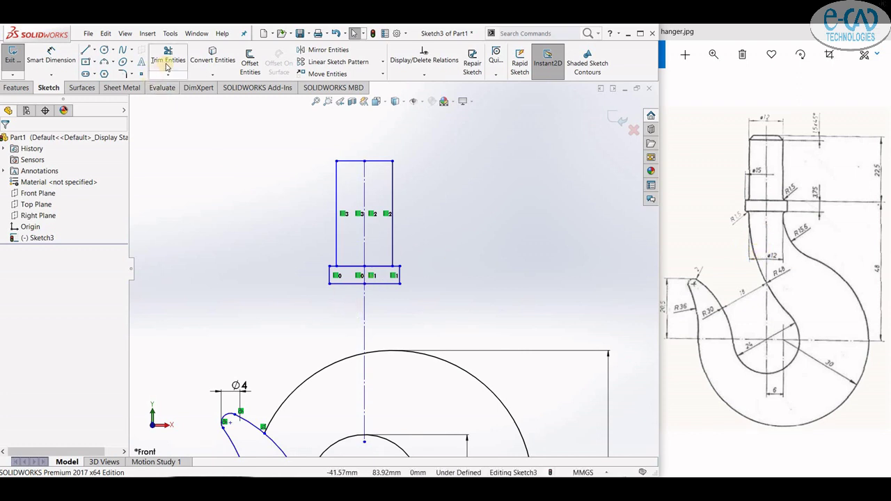
- Offset the lower centreline 6 mm to both sides for the lower shank lines
{"action": "left_click", "coordinate": [249, 63]}
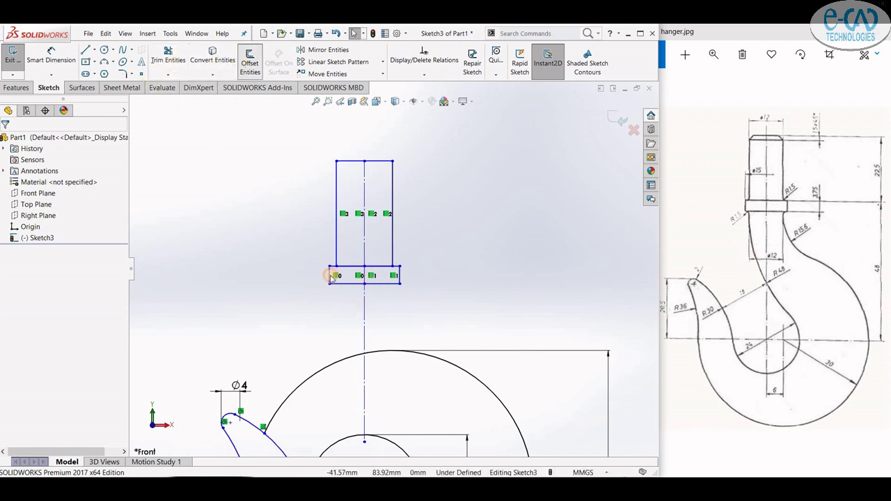
{"action": "left_click", "coordinate": [364, 330]}
{"action": "type", "text": "6"}
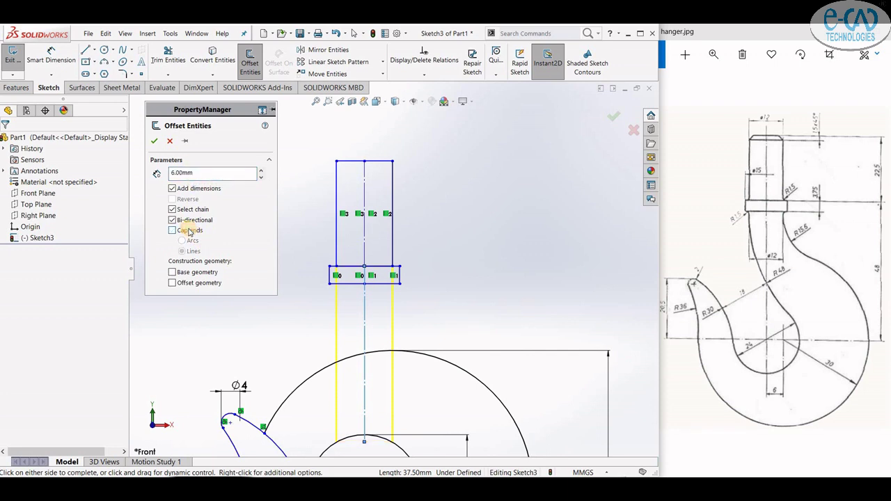
{"action": "left_click", "coordinate": [152, 141]}
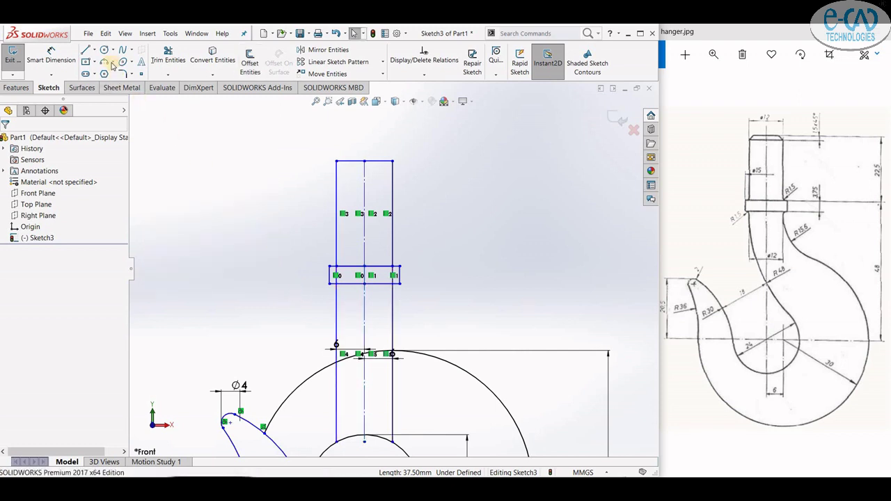
- Sketch a 15.6 mm radius three-point arc to the right of the shank
{"action": "left_click", "coordinate": [408, 296]}
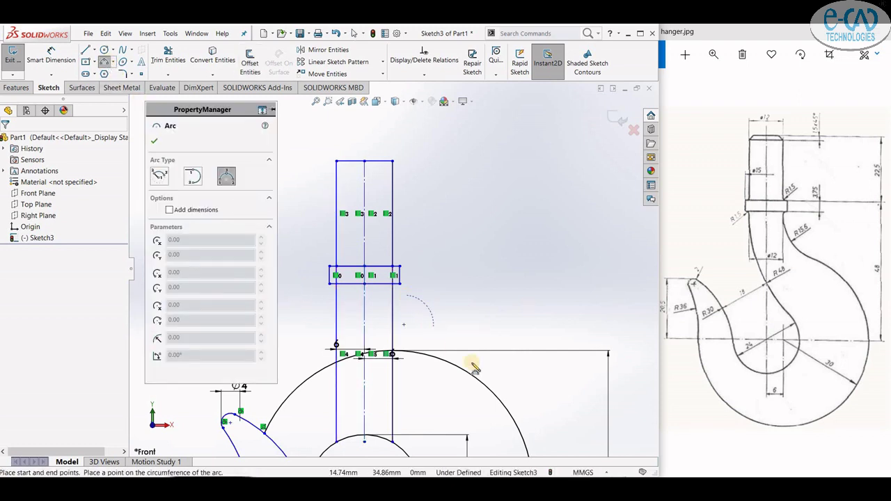
{"action": "left_click", "coordinate": [472, 364]}
{"action": "type", "text": "15.6"}
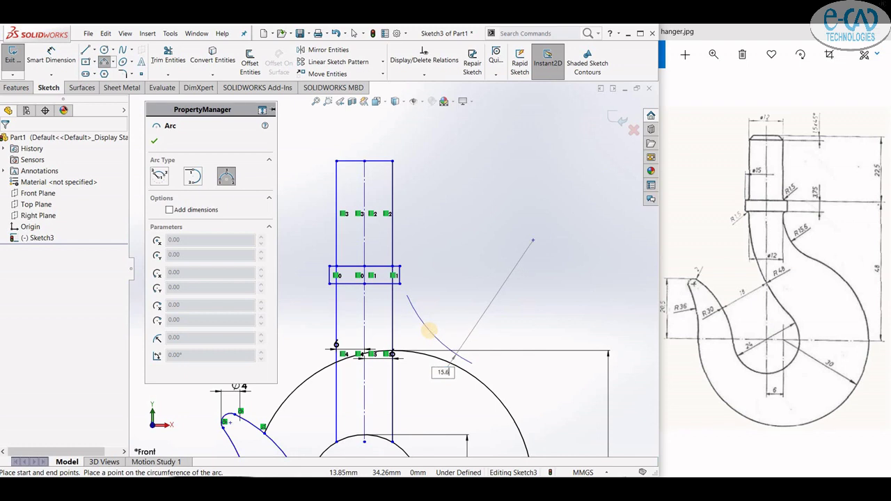
{"action": "left_click", "coordinate": [428, 331]}
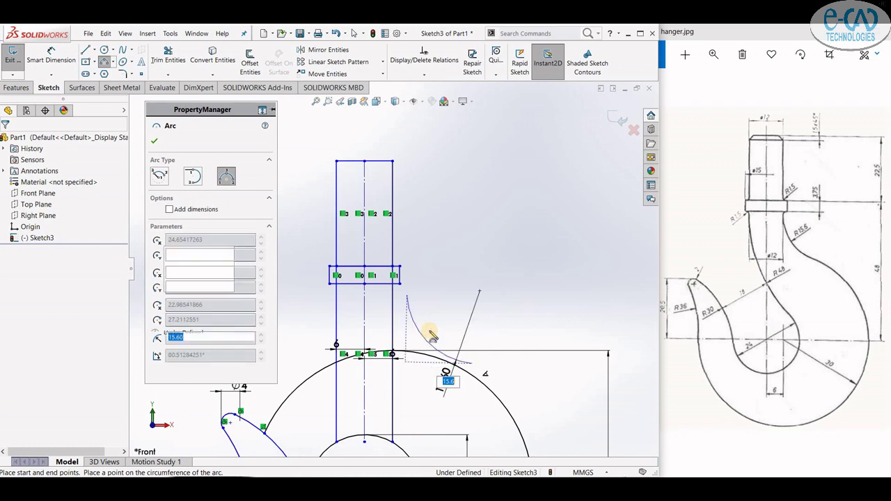
{"action": "left_click", "coordinate": [158, 142]}
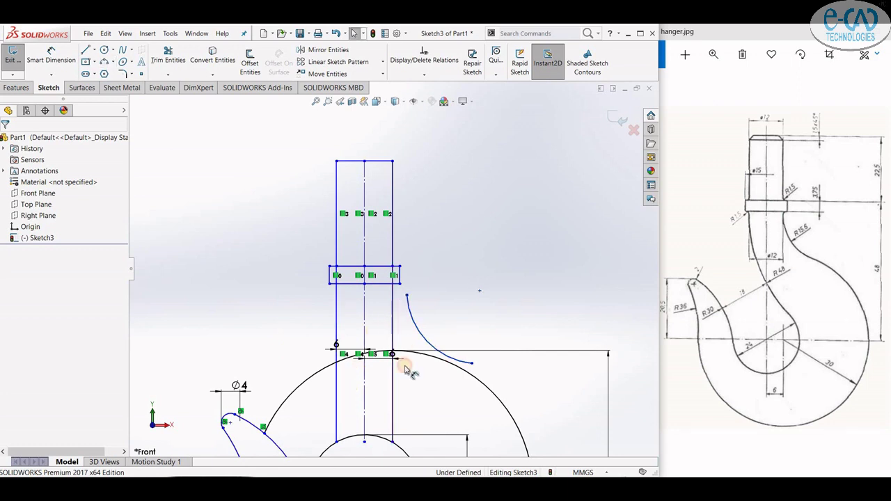
{"action": "left_click", "coordinate": [364, 322]}
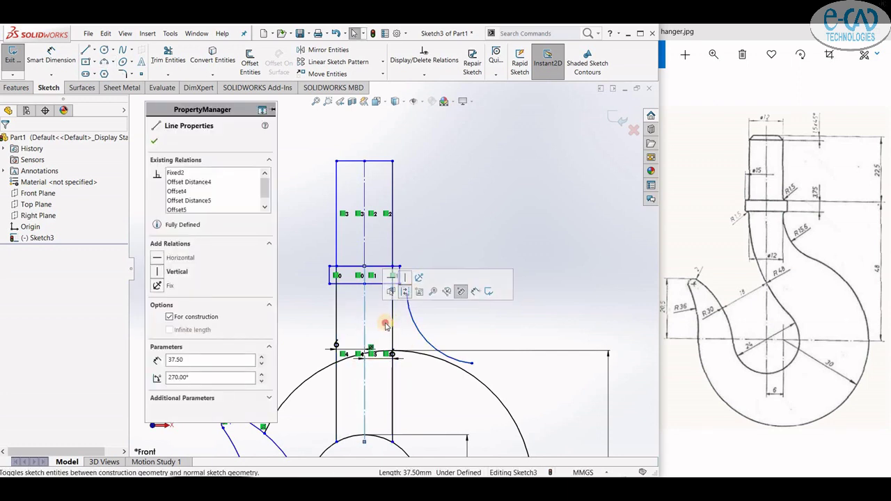
- Dimension the new arc's radius as R15.60
{"action": "left_click", "coordinate": [386, 326]}
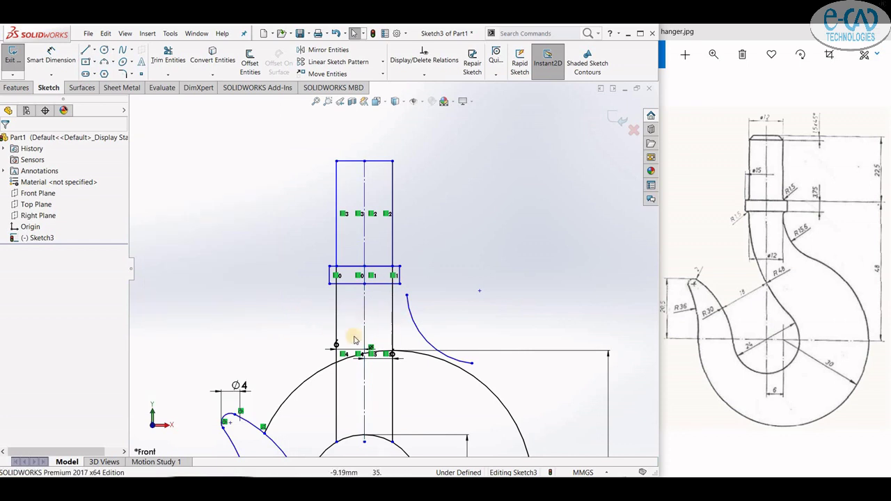
{"action": "left_click", "coordinate": [383, 360]}
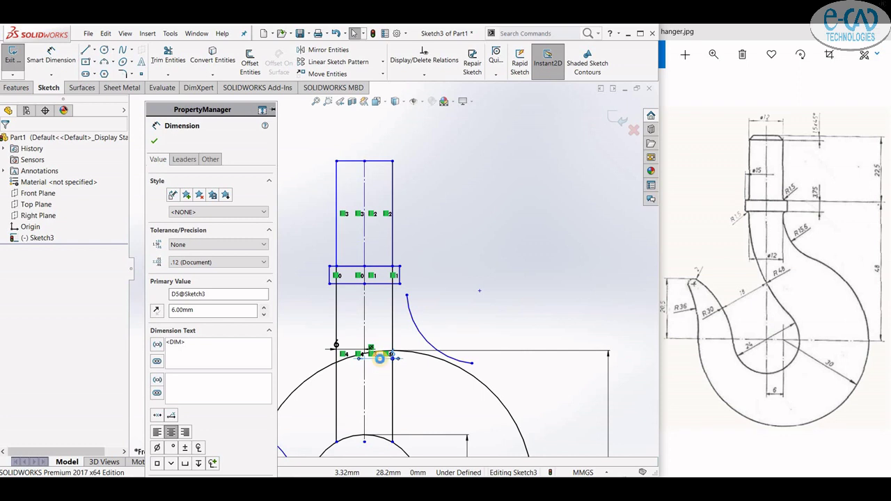
{"action": "key", "text": "Escape"}
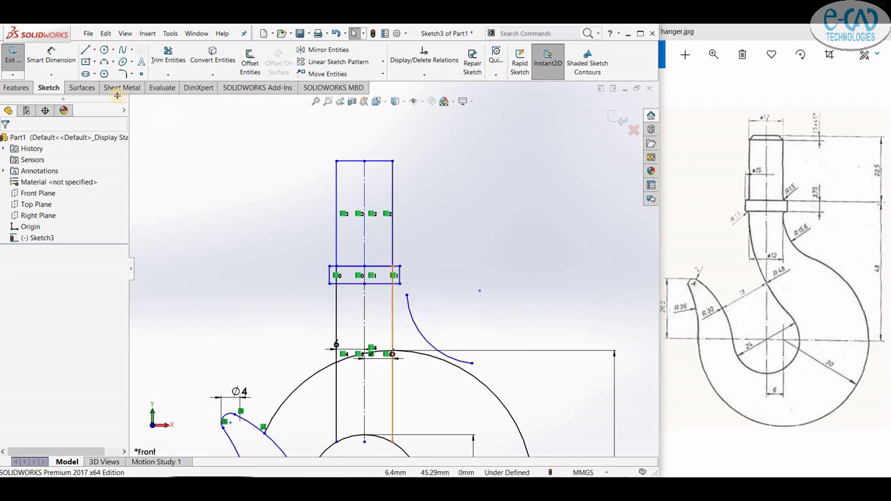
{"action": "left_click", "coordinate": [55, 58]}
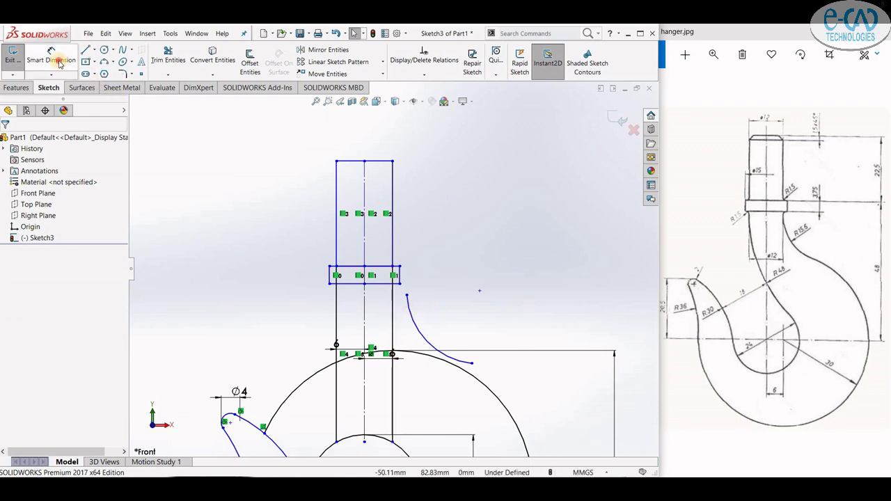
{"action": "left_click", "coordinate": [421, 327]}
{"action": "left_click", "coordinate": [446, 307]}
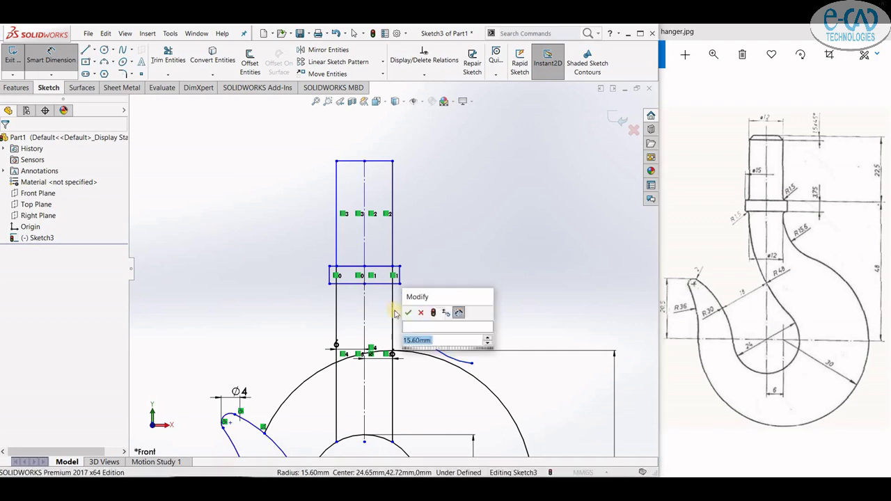
{"action": "key", "text": "Return"}
{"action": "key", "text": "Escape"}
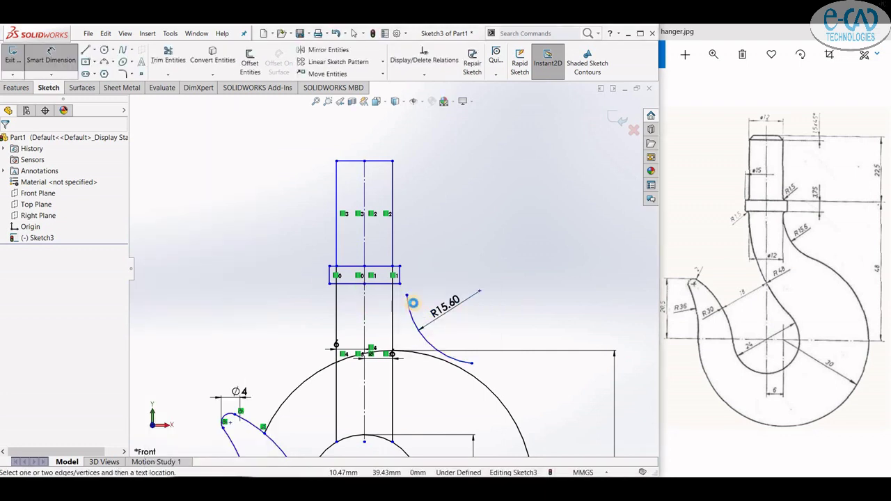
{"action": "left_click", "coordinate": [54, 52]}
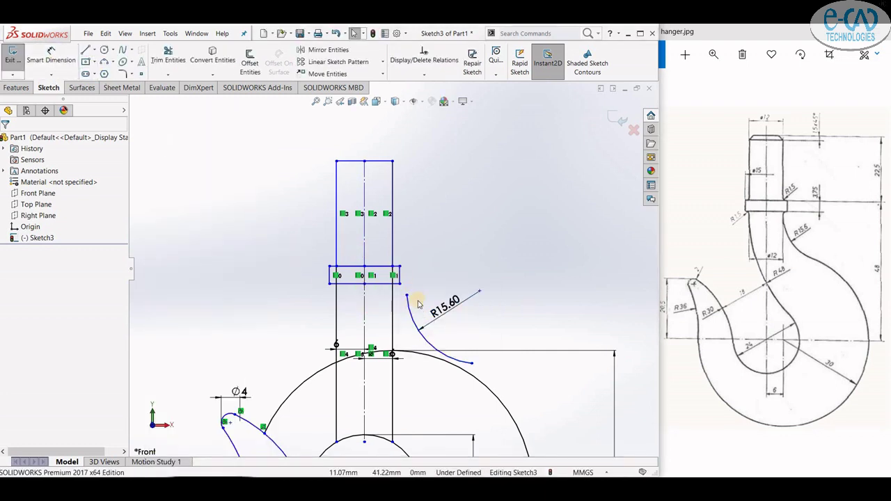
- Make the arc tangent to the right shank line and relate its end to the large outer arc
{"action": "left_click", "coordinate": [389, 312], "text": "ctrl"}
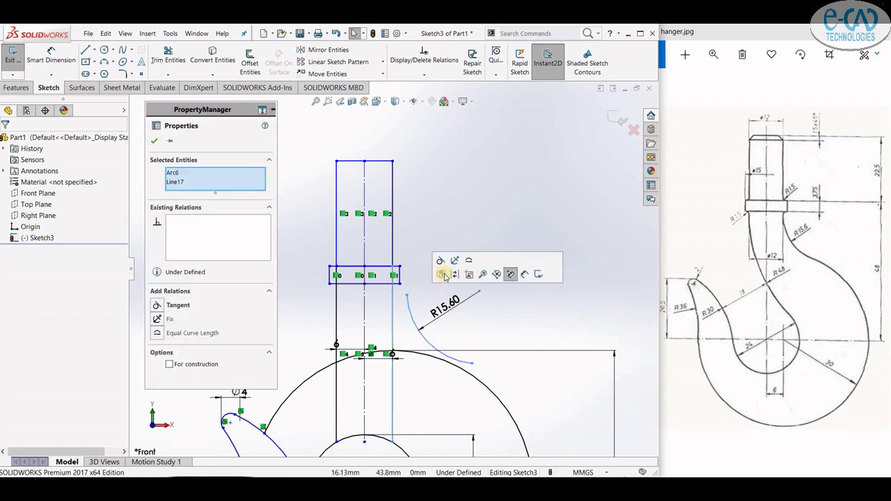
{"action": "left_click", "coordinate": [442, 265]}
{"action": "left_click", "coordinate": [469, 332]}
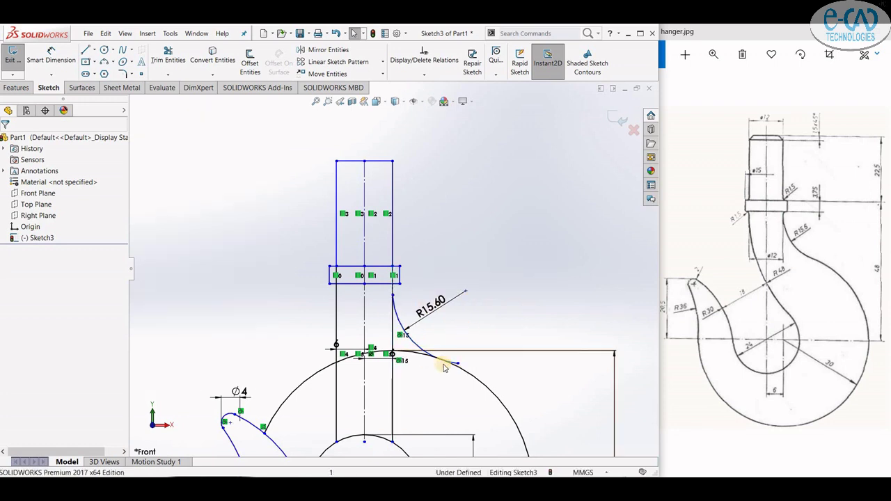
{"action": "left_click_drag", "start_coordinate": [450, 377], "coordinate": [437, 358]}
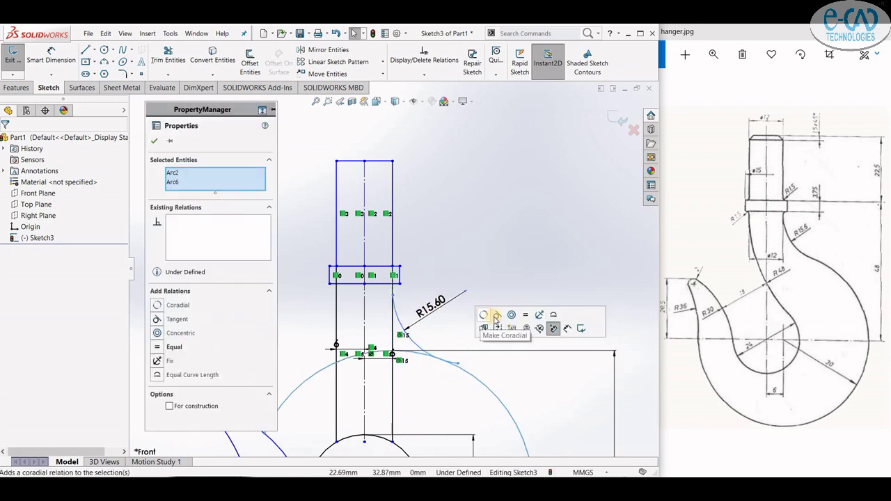
{"action": "left_click", "coordinate": [487, 315]}
{"action": "left_click", "coordinate": [170, 102]}
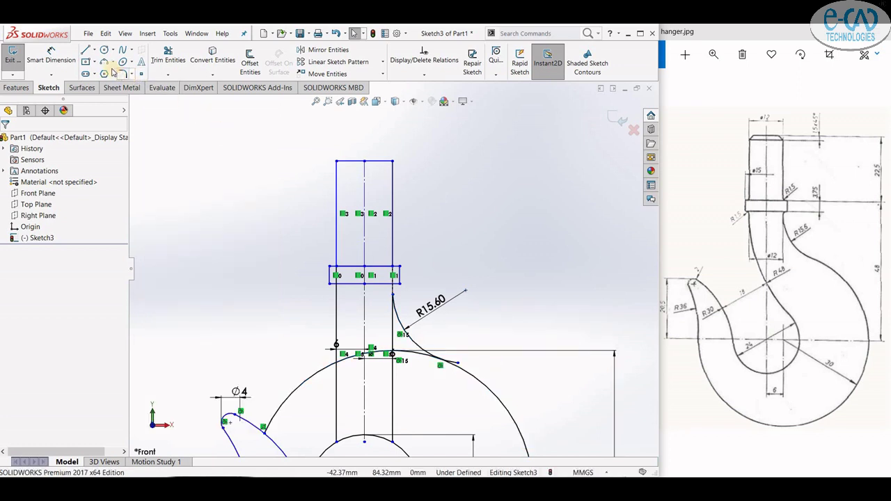
- Trim the outer circle piece and the vertical line beside the R15.60 arc
{"action": "left_click", "coordinate": [157, 66]}
{"action": "scroll", "coordinate": [453, 380], "scroll_direction": "down", "scroll_amount": 5}
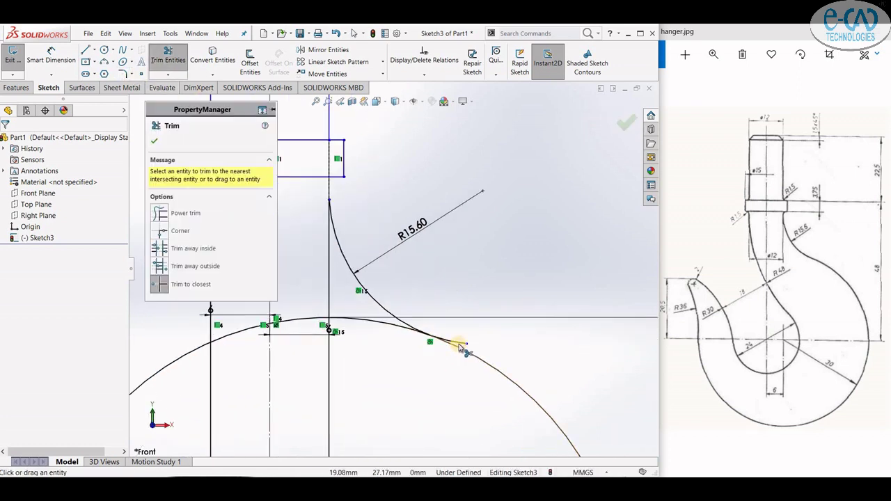
{"action": "scroll", "coordinate": [394, 310], "scroll_direction": "up", "scroll_amount": 3}
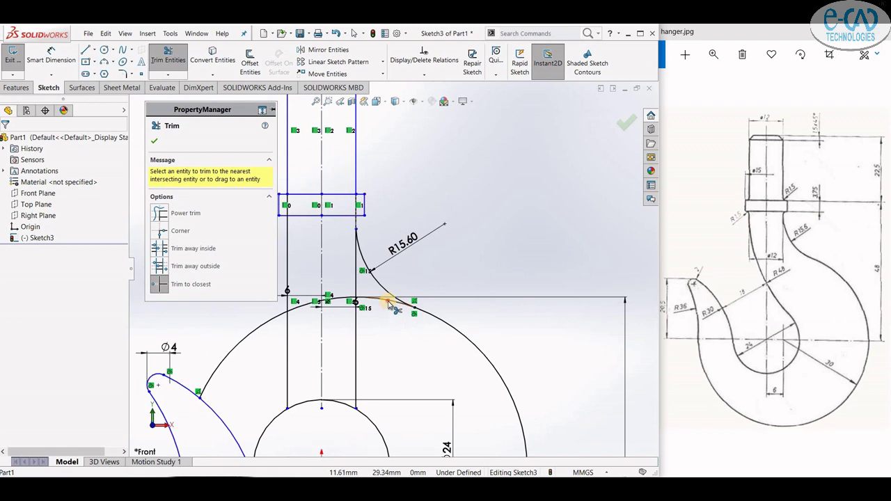
{"action": "left_click", "coordinate": [391, 306]}
{"action": "scroll", "coordinate": [355, 256], "scroll_direction": "down", "scroll_amount": 3}
{"action": "scroll", "coordinate": [368, 253], "scroll_direction": "down", "scroll_amount": 3}
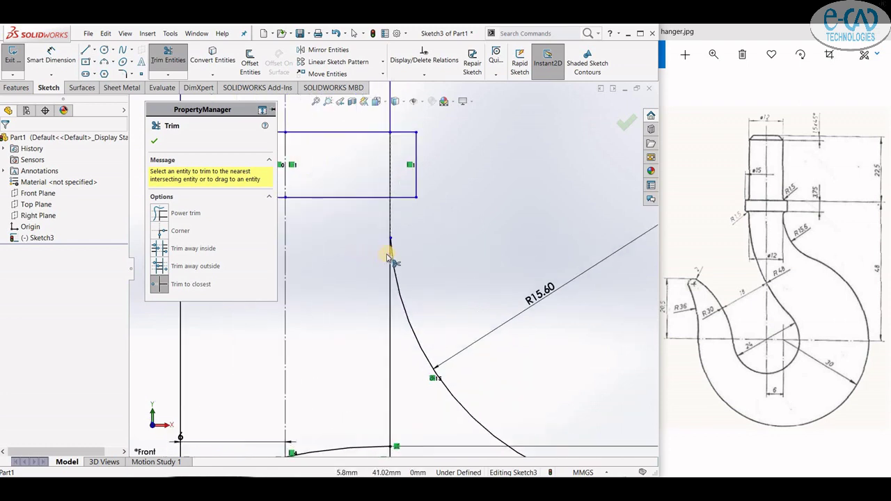
{"action": "left_click", "coordinate": [390, 321]}
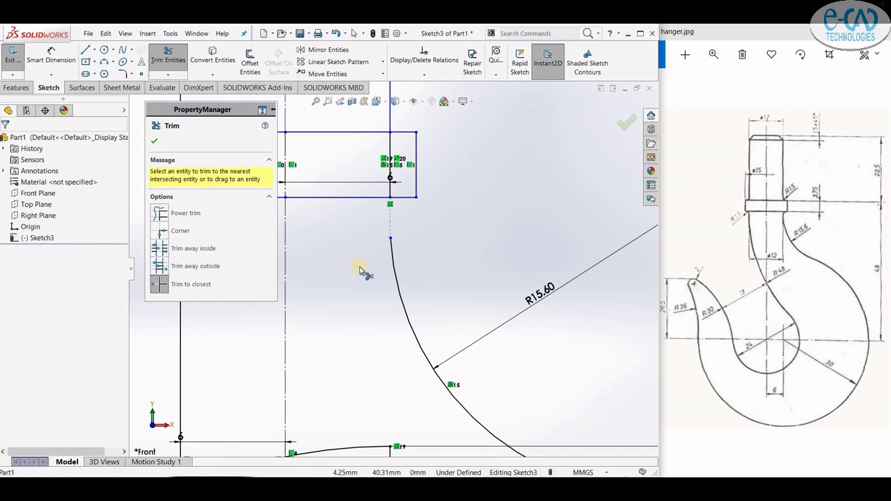
{"action": "key", "text": "Escape"}
- Extend the R15.60 arc up to the collar
{"action": "left_click", "coordinate": [168, 75]}
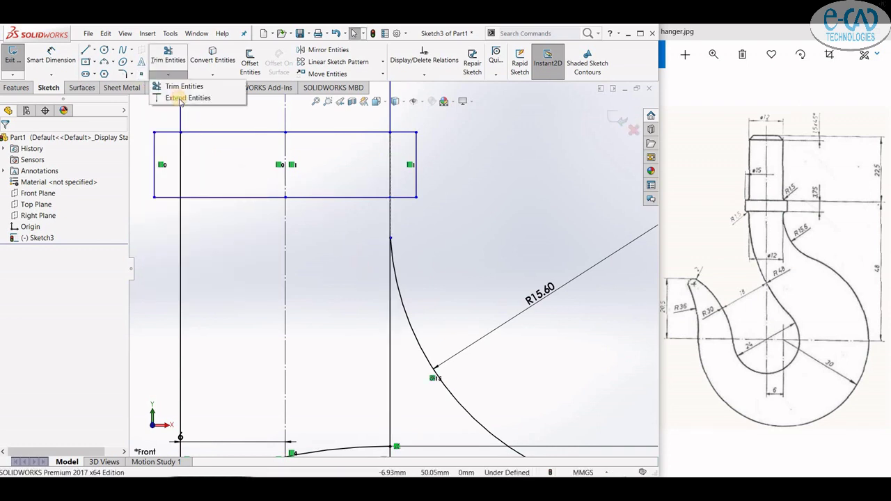
{"action": "left_click", "coordinate": [183, 99]}
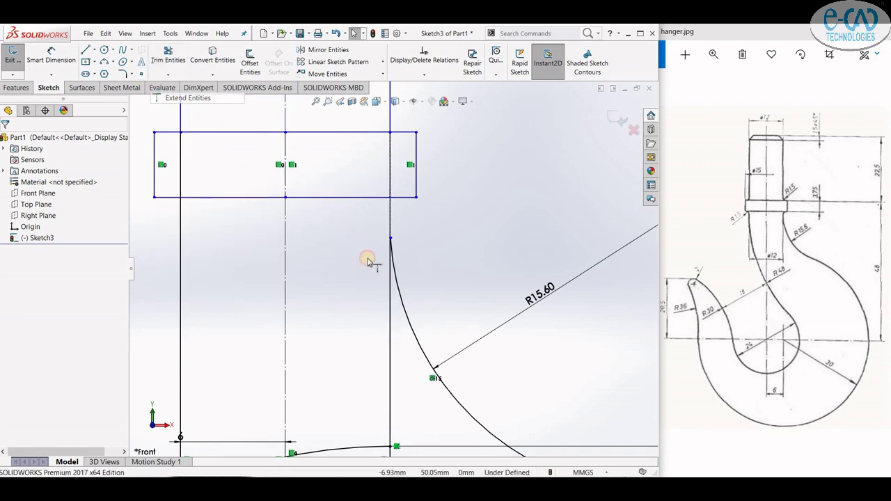
{"action": "left_click", "coordinate": [400, 291]}
- Trim the leftover vertical lines, the horizontal line and the left part of the outer arc
{"action": "left_click", "coordinate": [168, 56]}
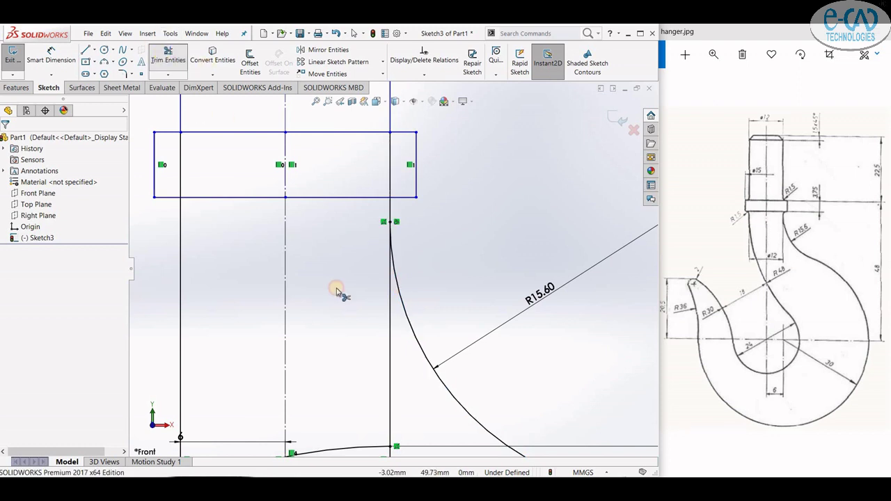
{"action": "left_click", "coordinate": [389, 314]}
{"action": "scroll", "coordinate": [370, 297], "scroll_direction": "up", "scroll_amount": 1}
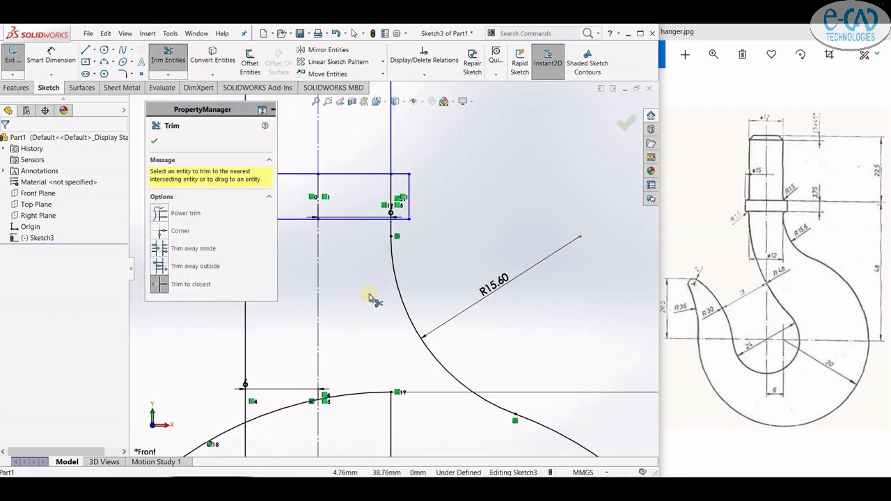
{"action": "scroll", "coordinate": [370, 297], "scroll_direction": "up", "scroll_amount": 1}
{"action": "scroll", "coordinate": [370, 298], "scroll_direction": "up", "scroll_amount": 2}
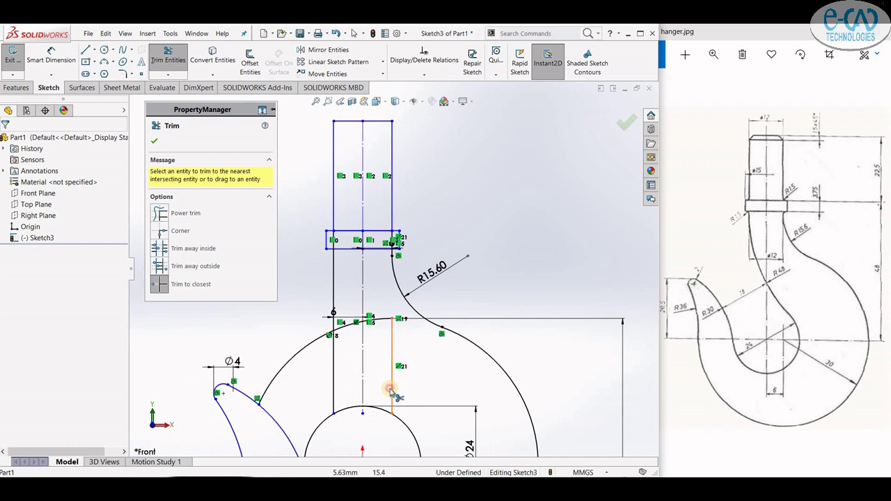
{"action": "left_click", "coordinate": [391, 389]}
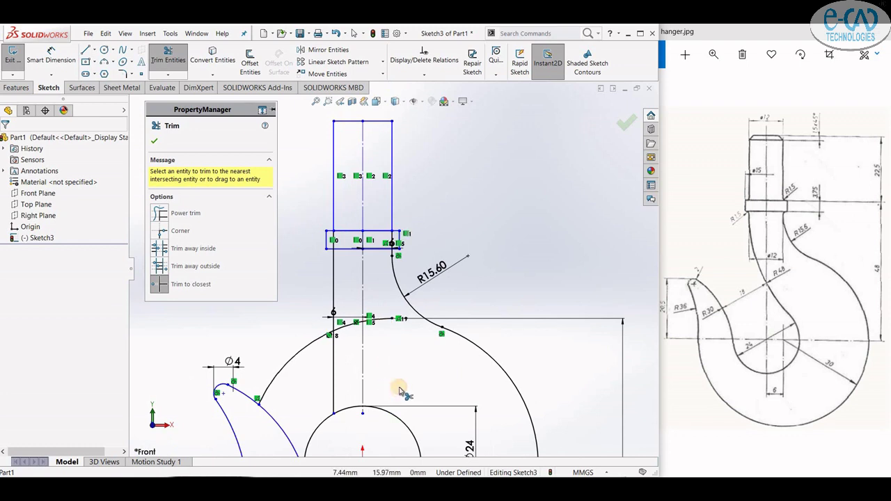
{"action": "left_click", "coordinate": [377, 319]}
{"action": "left_click", "coordinate": [322, 337]}
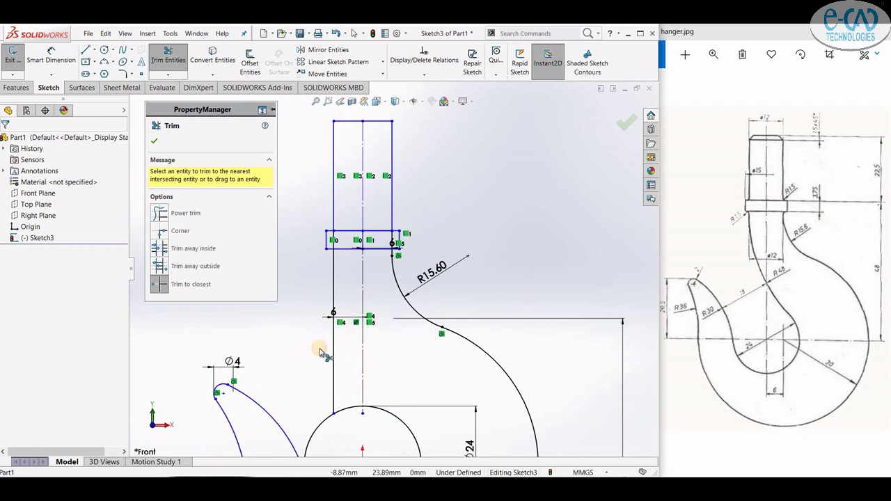
{"action": "left_click", "coordinate": [155, 142]}
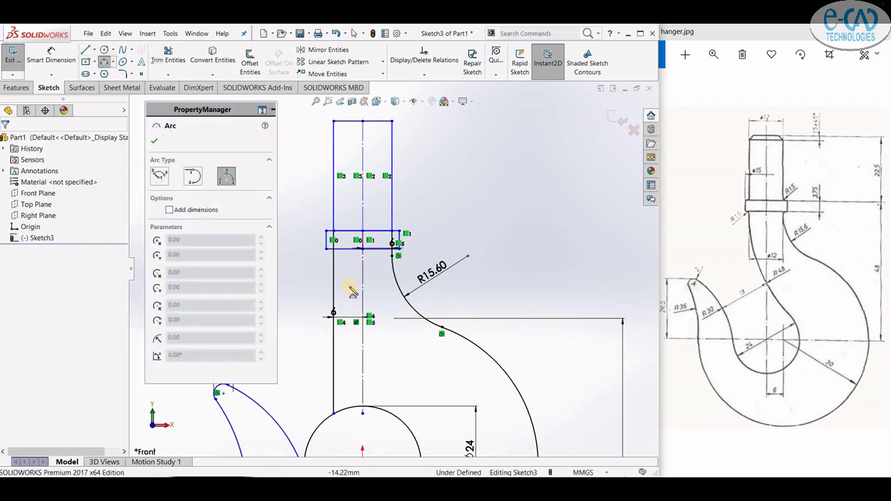
- Sketch a new three-point arc down the left side of the shank
{"action": "left_click_drag", "start_coordinate": [337, 285], "coordinate": [425, 438]}
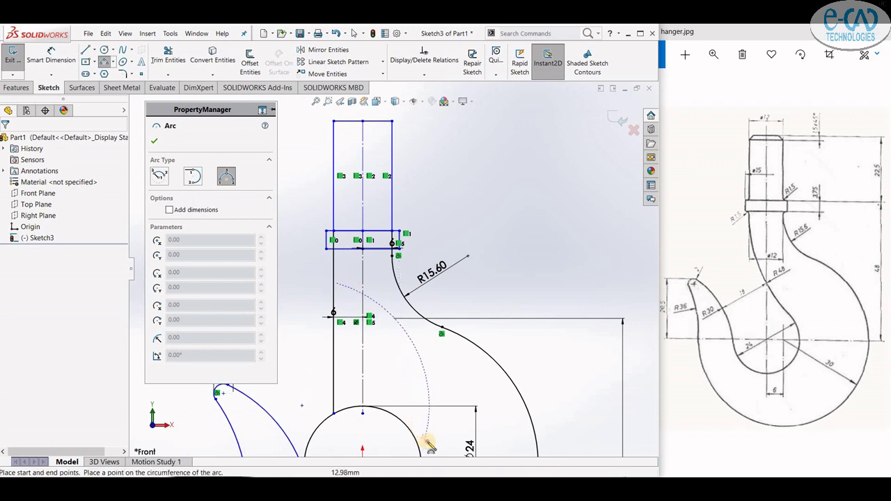
{"action": "left_click", "coordinate": [361, 372]}
{"action": "type", "text": "48"}
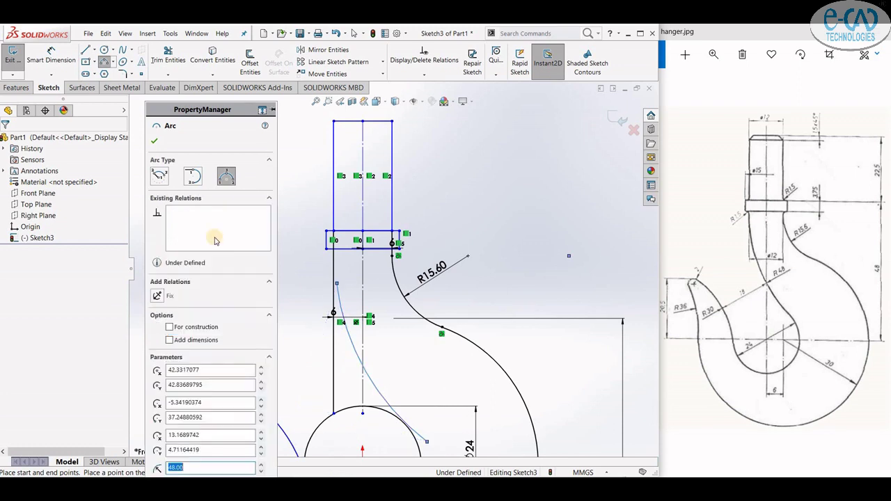
{"action": "key", "text": "Escape"}
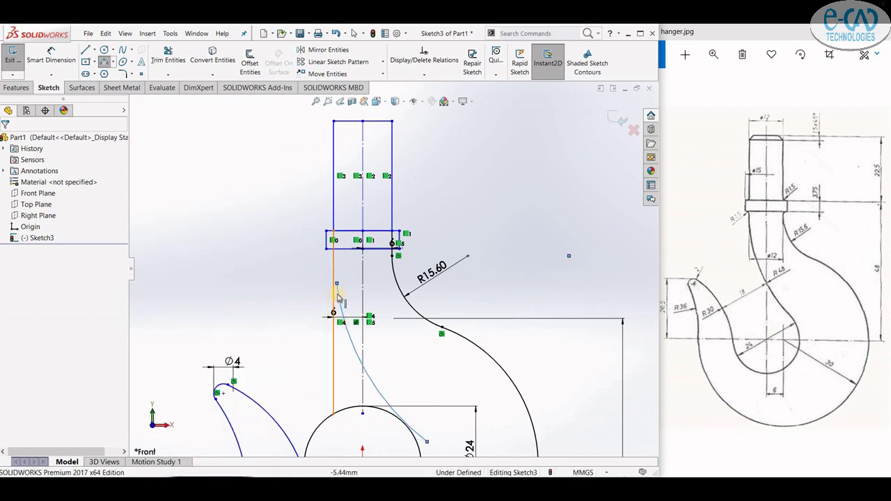
{"action": "scroll", "coordinate": [339, 298], "scroll_direction": "down", "scroll_amount": 2}
- Make the new arc tangent to the left vertical line and the Ø24 inner circle
{"action": "left_click", "coordinate": [334, 310]}
{"action": "left_click", "coordinate": [347, 300], "text": "ctrl"}
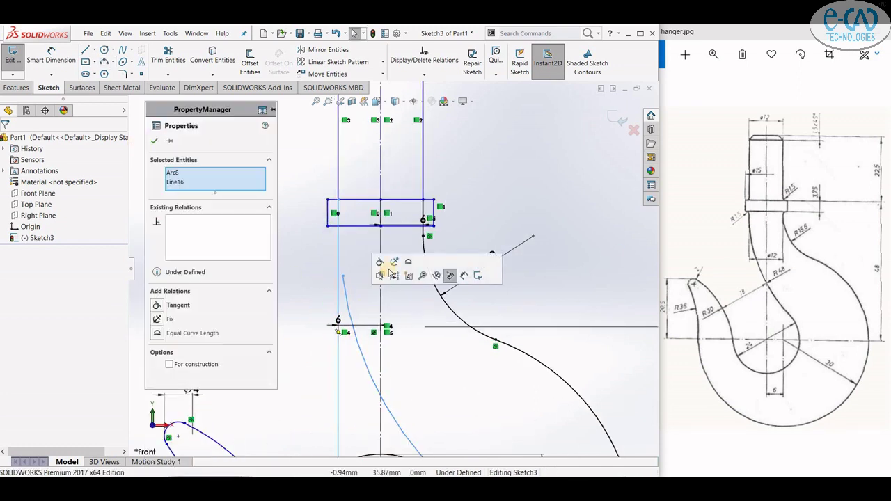
{"action": "left_click", "coordinate": [382, 273]}
{"action": "scroll", "coordinate": [405, 398], "scroll_direction": "up", "scroll_amount": 2}
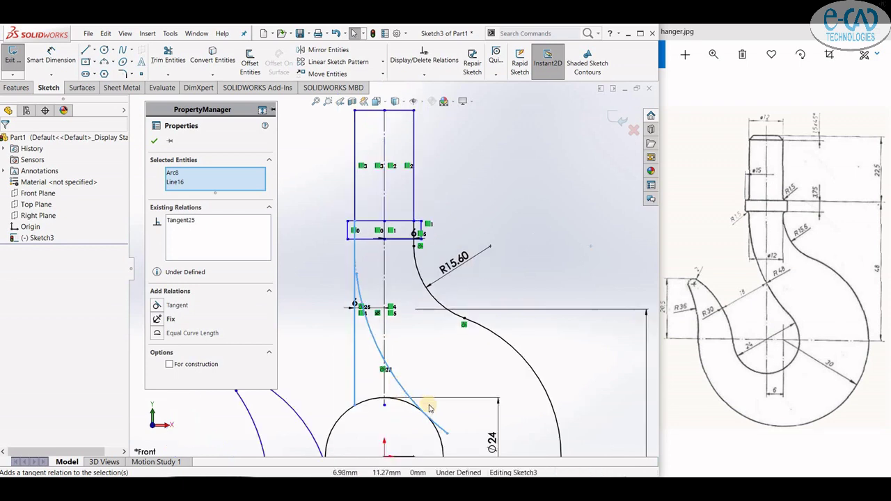
{"action": "left_click", "coordinate": [418, 418]}
{"action": "left_click", "coordinate": [453, 388], "text": "ctrl"}
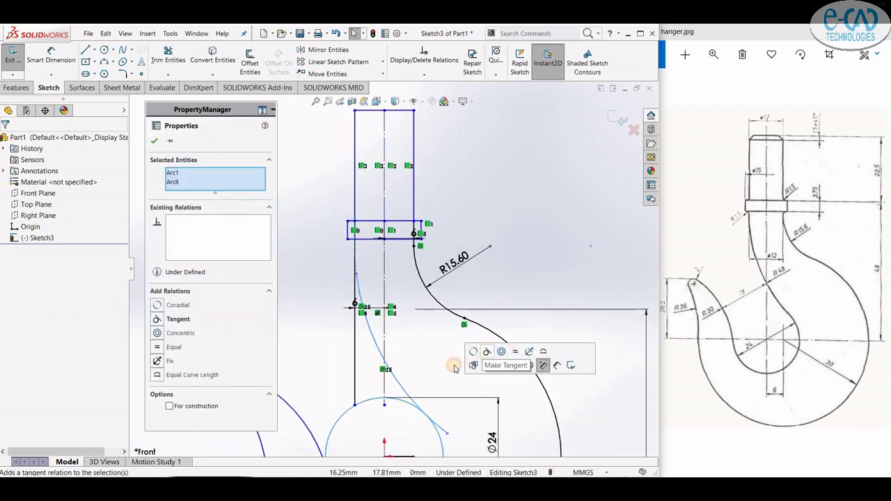
{"action": "left_click", "coordinate": [474, 352]}
{"action": "key", "text": "Escape"}
{"action": "left_click", "coordinate": [167, 75]}
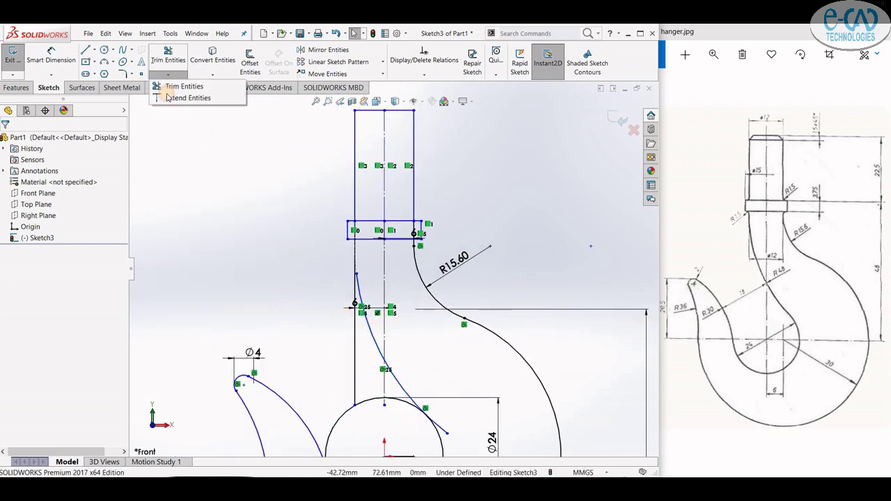
{"action": "left_click", "coordinate": [167, 86]}
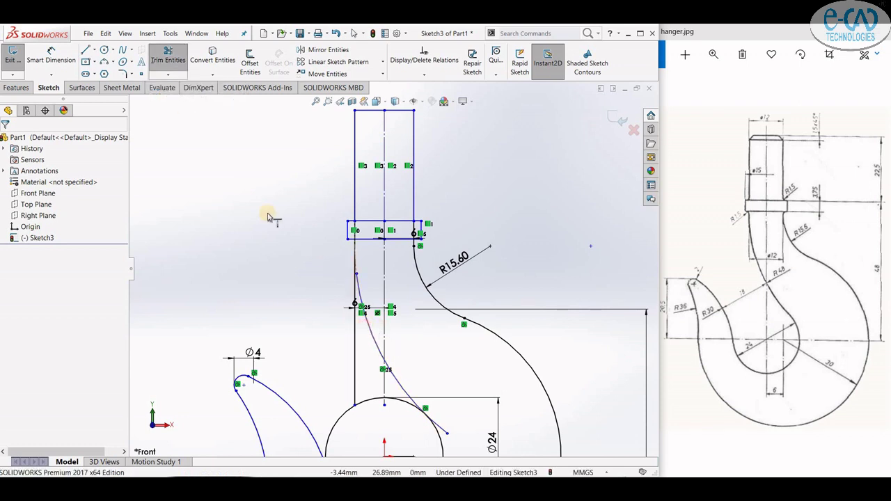
{"action": "left_click", "coordinate": [168, 57]}
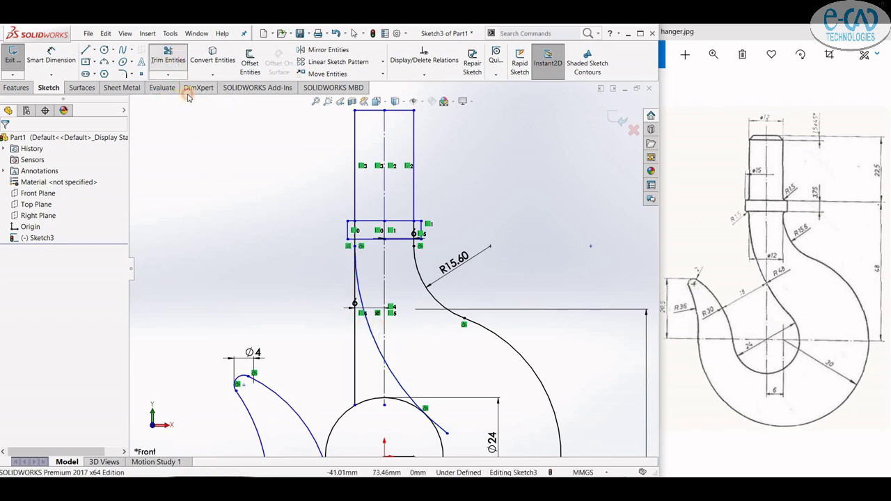
- Trim away the old left shank line, the arc's overshoot and the top of the Ø24 circle
{"action": "left_click", "coordinate": [354, 351]}
{"action": "left_click", "coordinate": [443, 427]}
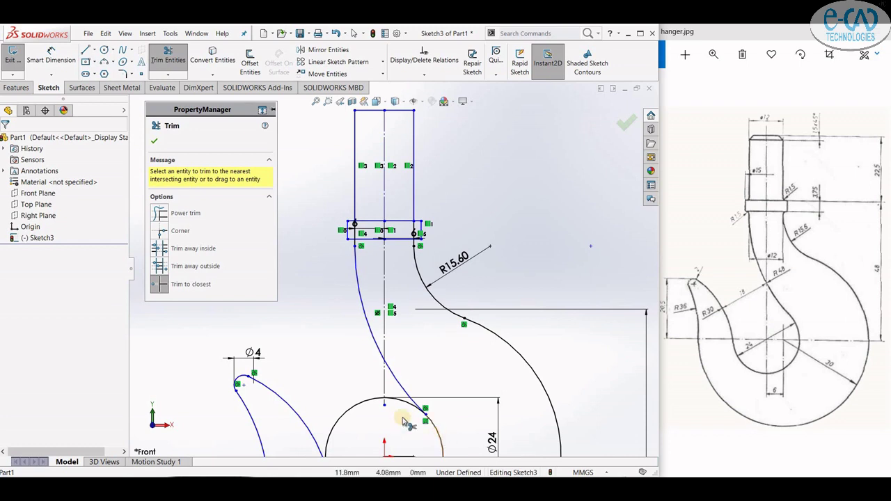
{"action": "left_click", "coordinate": [399, 402]}
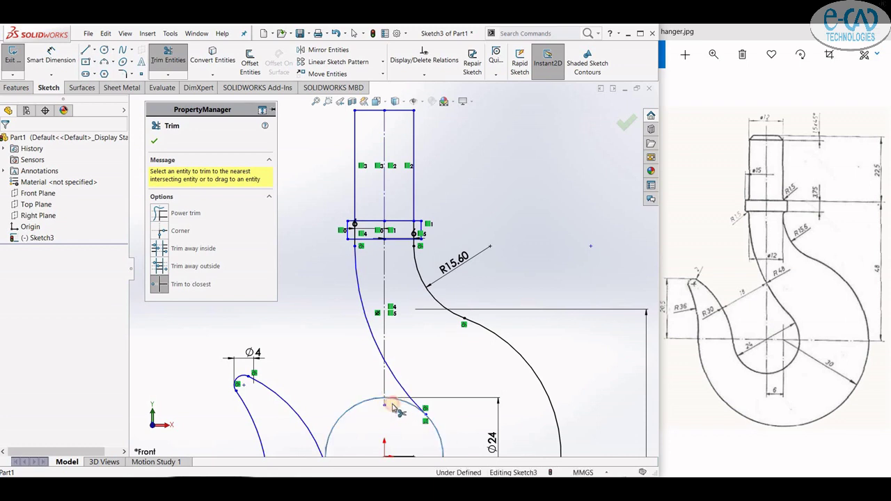
{"action": "scroll", "coordinate": [354, 387], "scroll_direction": "up", "scroll_amount": 2}
{"action": "scroll", "coordinate": [354, 387], "scroll_direction": "up", "scroll_amount": 1}
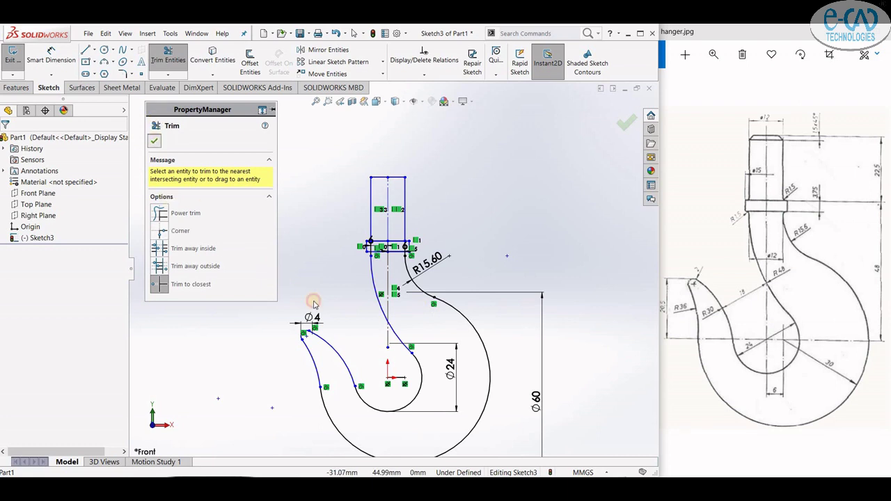
{"action": "key", "text": "Escape"}
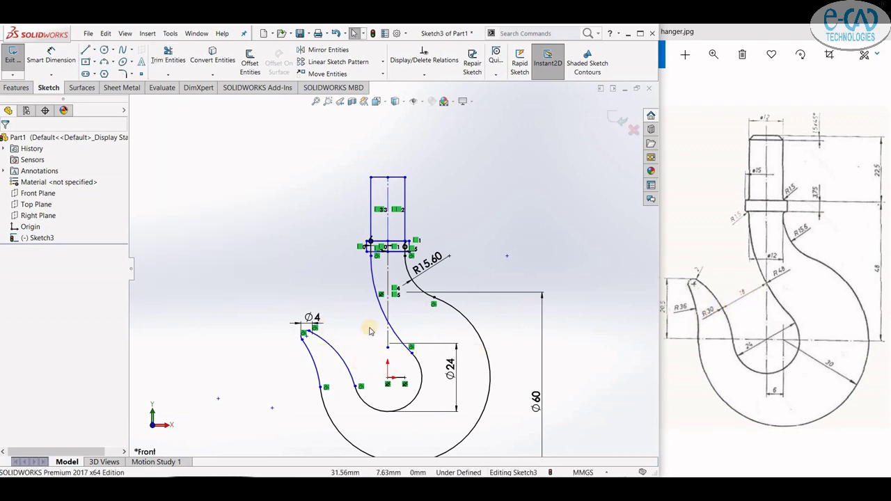
{"action": "scroll", "coordinate": [370, 332], "scroll_direction": "down", "scroll_amount": 1}
- Dimension the left neck arc with its R48 radius
{"action": "key", "text": "d"}
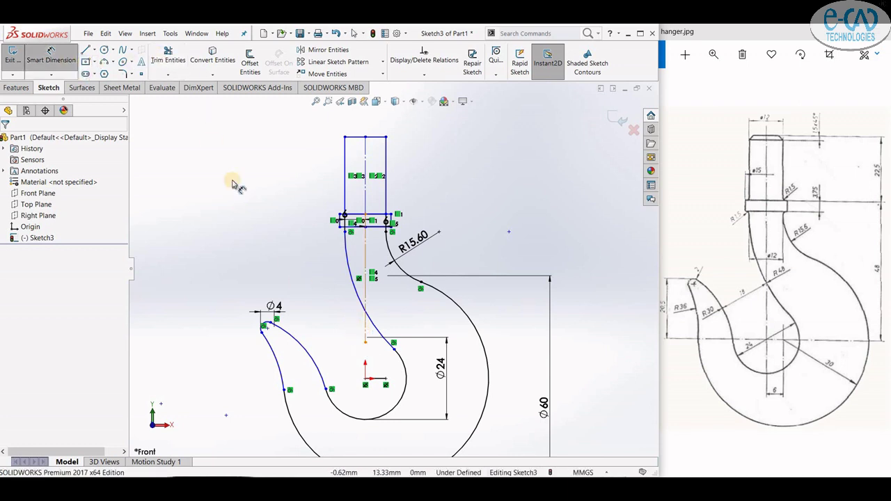
{"action": "left_click", "coordinate": [360, 292]}
{"action": "left_click", "coordinate": [366, 296]}
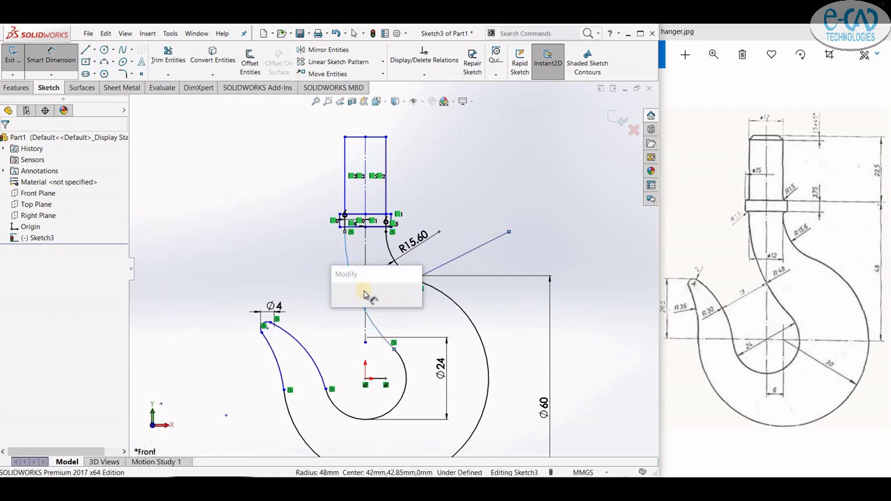
{"action": "key", "text": "Return"}
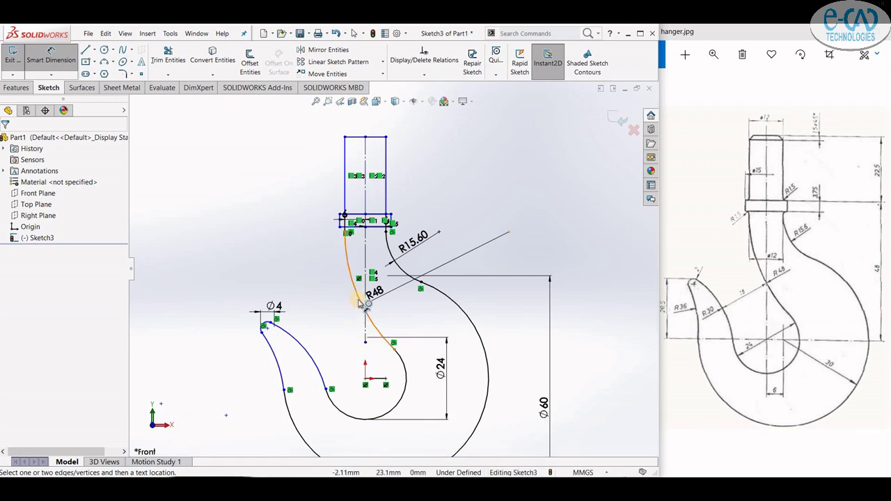
- Try dimensions on the hook's lower left arc and tip inner arc, cancelling both
{"action": "left_click", "coordinate": [317, 352]}
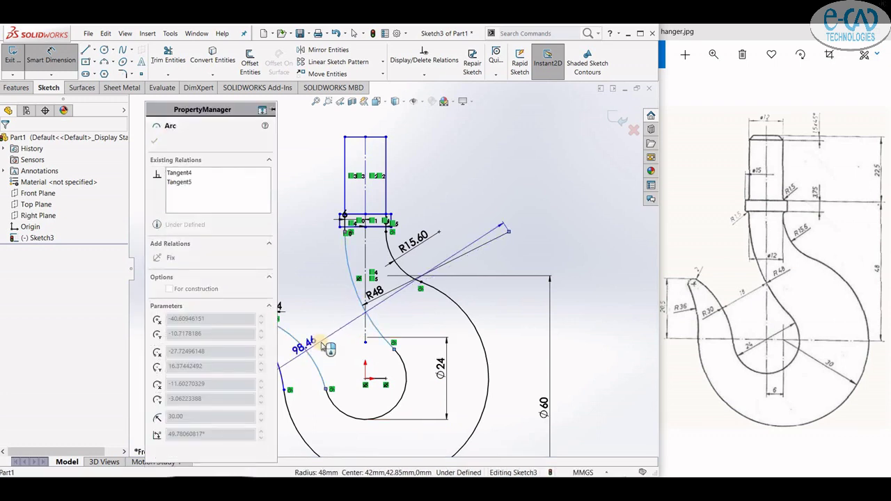
{"action": "scroll", "coordinate": [425, 342], "scroll_direction": "down", "scroll_amount": 1}
{"action": "scroll", "coordinate": [431, 349], "scroll_direction": "down", "scroll_amount": 1}
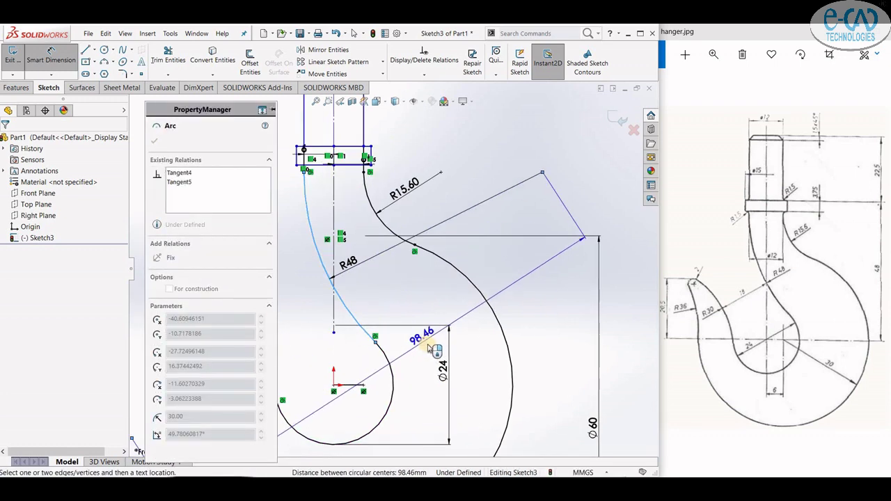
{"action": "scroll", "coordinate": [426, 344], "scroll_direction": "up", "scroll_amount": 2}
{"action": "scroll", "coordinate": [411, 337], "scroll_direction": "up", "scroll_amount": 2}
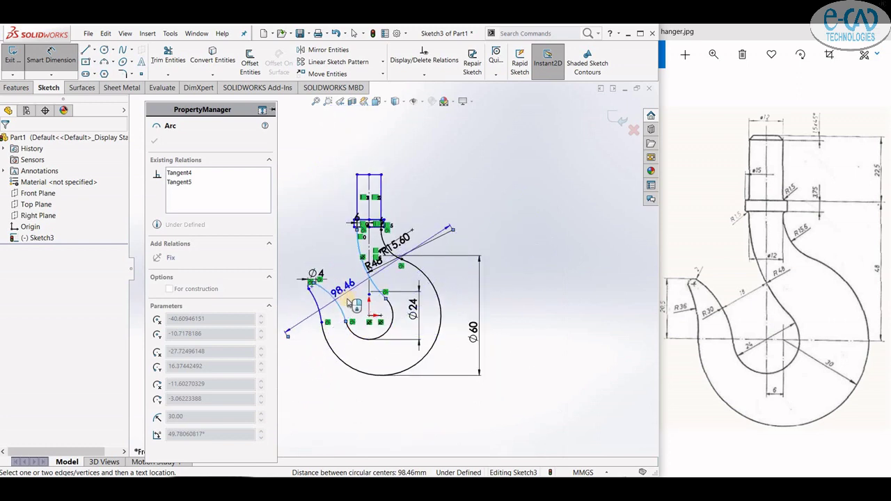
{"action": "scroll", "coordinate": [352, 302], "scroll_direction": "down", "scroll_amount": 1}
{"action": "scroll", "coordinate": [355, 300], "scroll_direction": "down", "scroll_amount": 1}
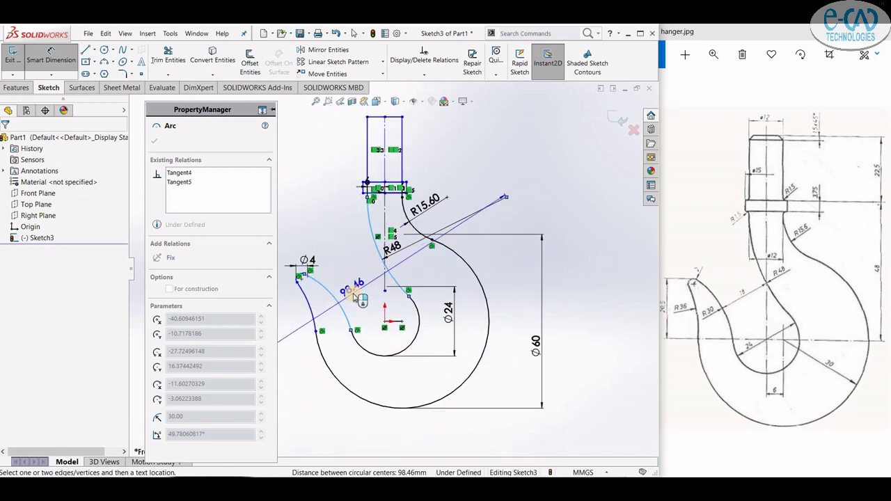
{"action": "left_click", "coordinate": [308, 259]}
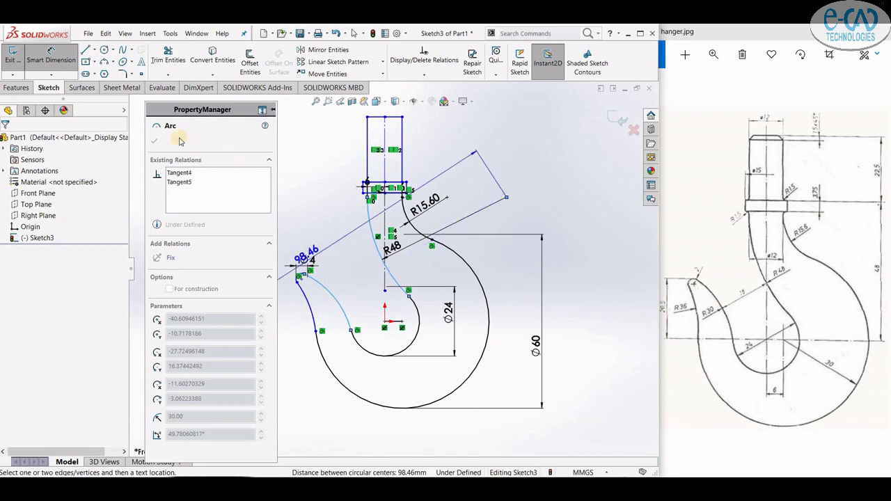
{"action": "key", "text": "Escape"}
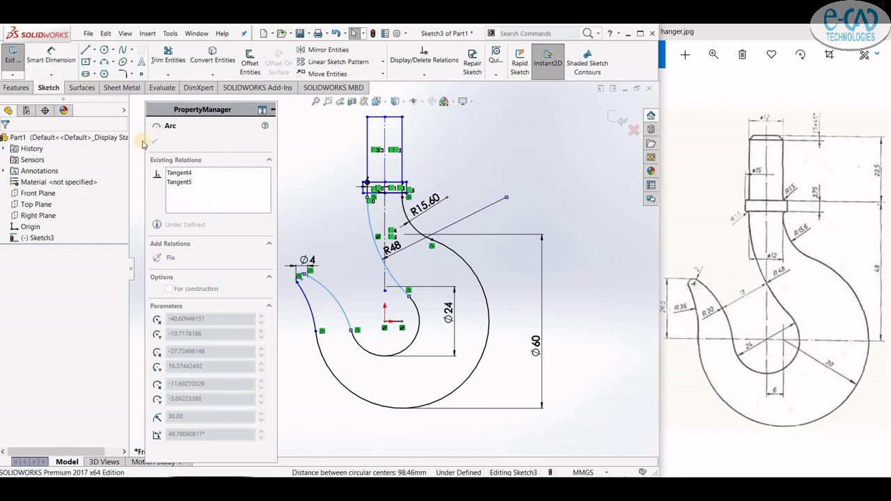
{"action": "key", "text": "Escape"}
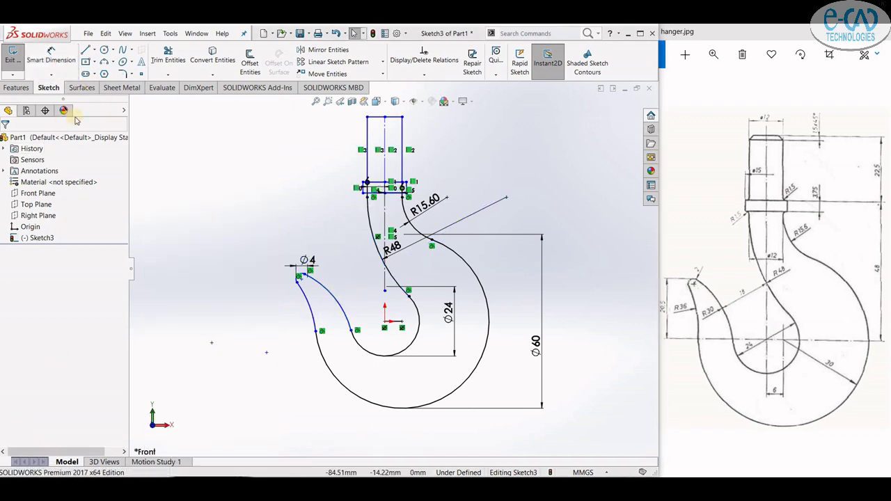
{"action": "left_click", "coordinate": [61, 65]}
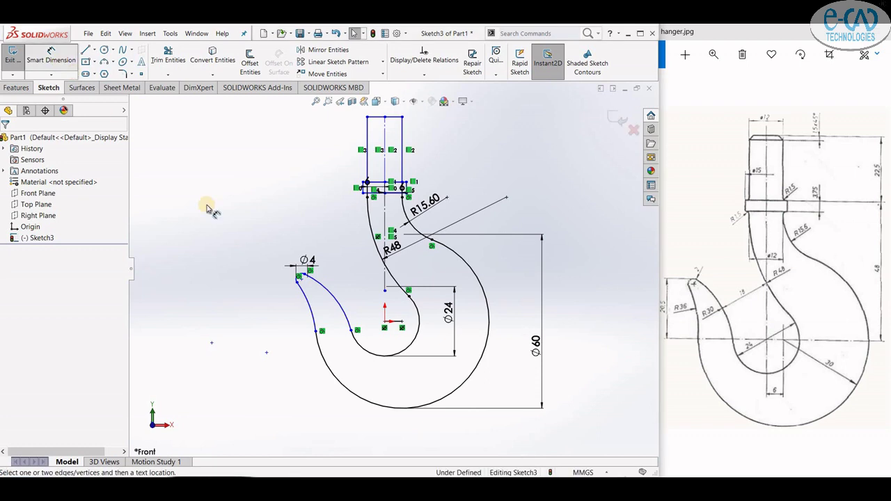
{"action": "left_click", "coordinate": [333, 301]}
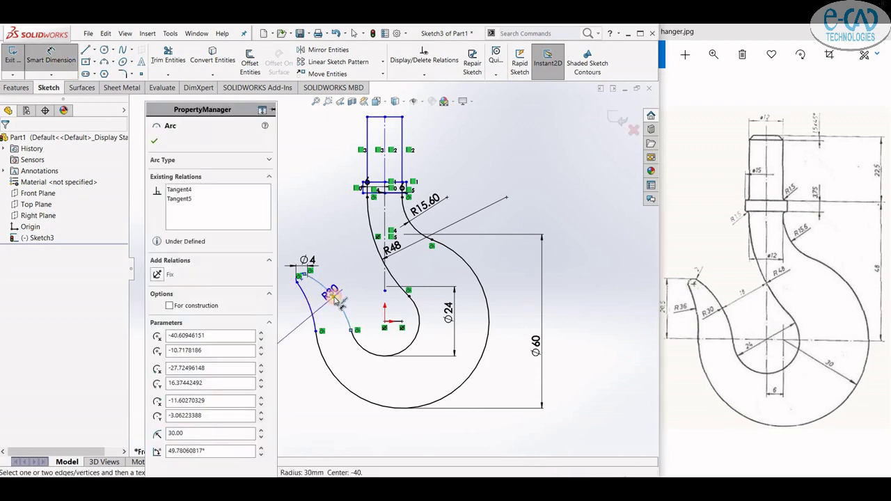
{"action": "left_click", "coordinate": [334, 299]}
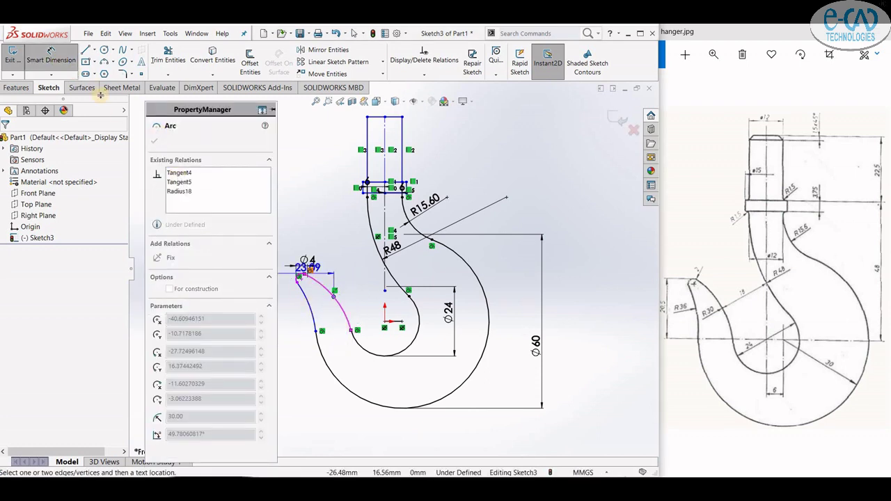
{"action": "key", "text": "Escape"}
- Set an 18 mm distance between the hook tip's inner arc and the R48 arc
{"action": "left_click", "coordinate": [313, 252]}
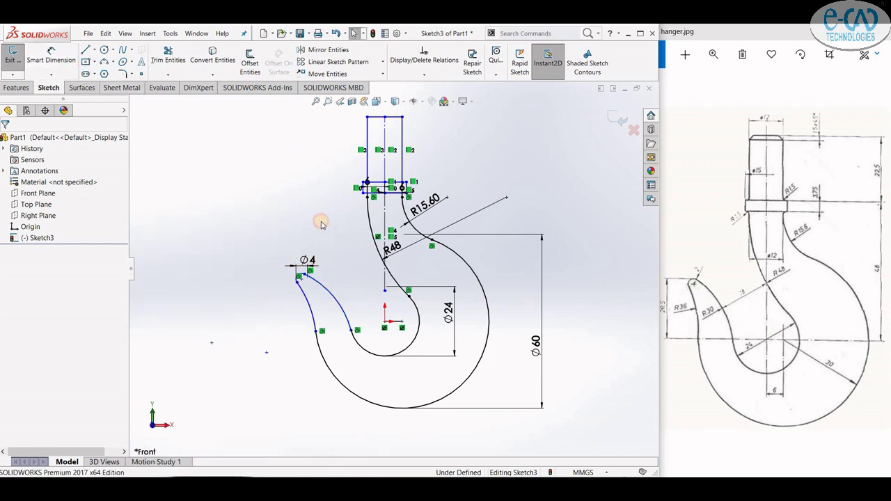
{"action": "left_click", "coordinate": [51, 56]}
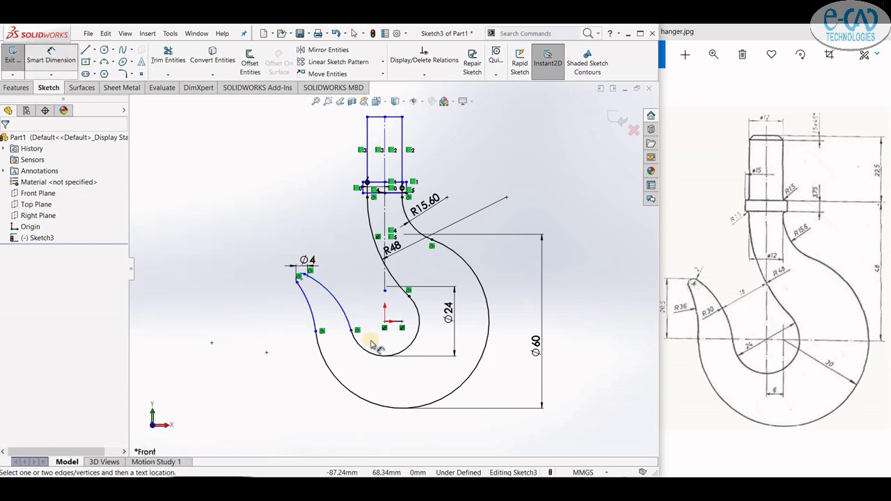
{"action": "left_click", "coordinate": [336, 299]}
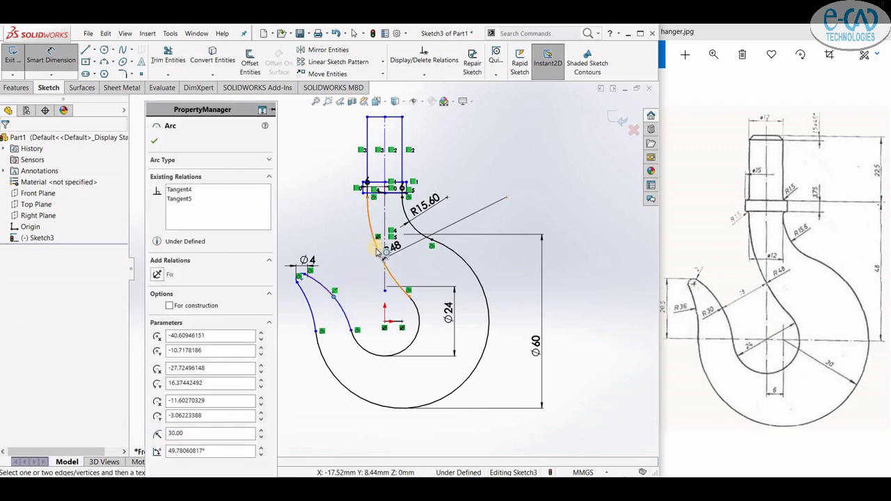
{"action": "left_click", "coordinate": [381, 255]}
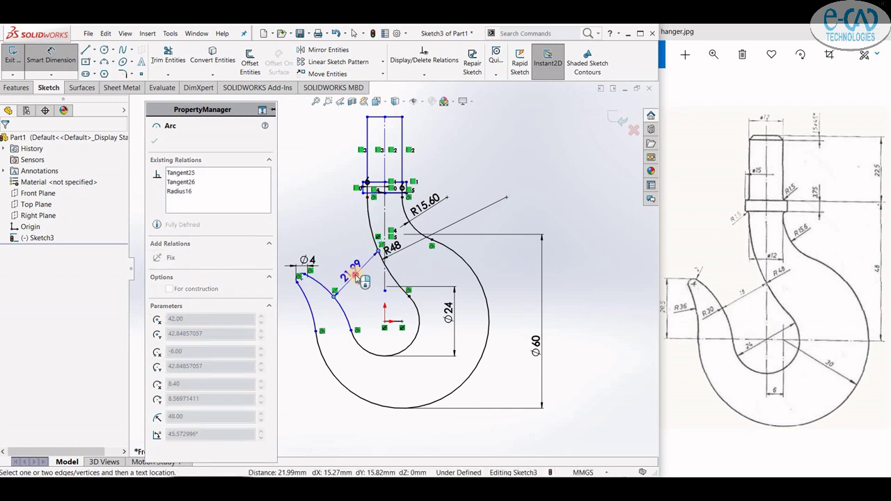
{"action": "left_click", "coordinate": [356, 276]}
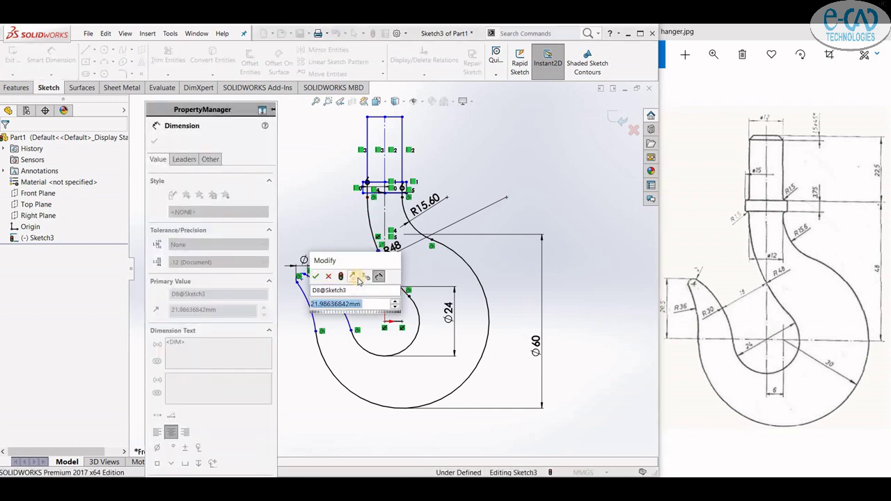
{"action": "type", "text": "18"}
{"action": "key", "text": "Return"}
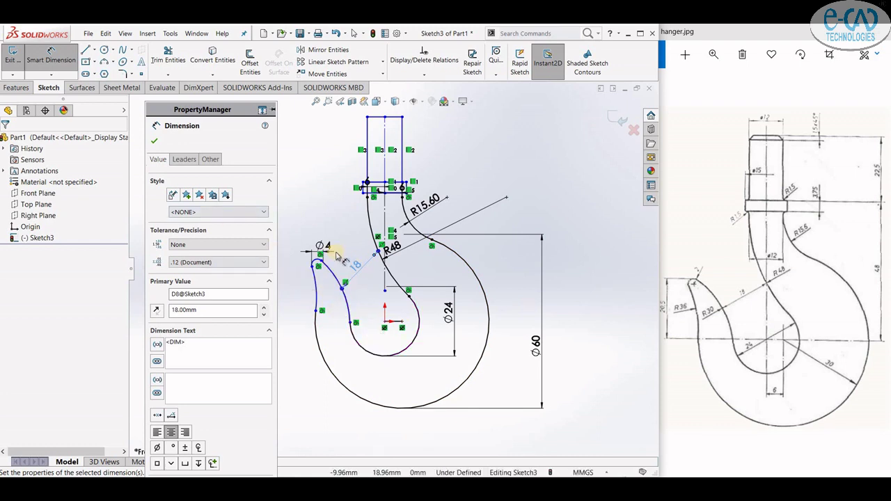
{"action": "key", "text": "Escape"}
{"action": "key", "text": "Escape"}
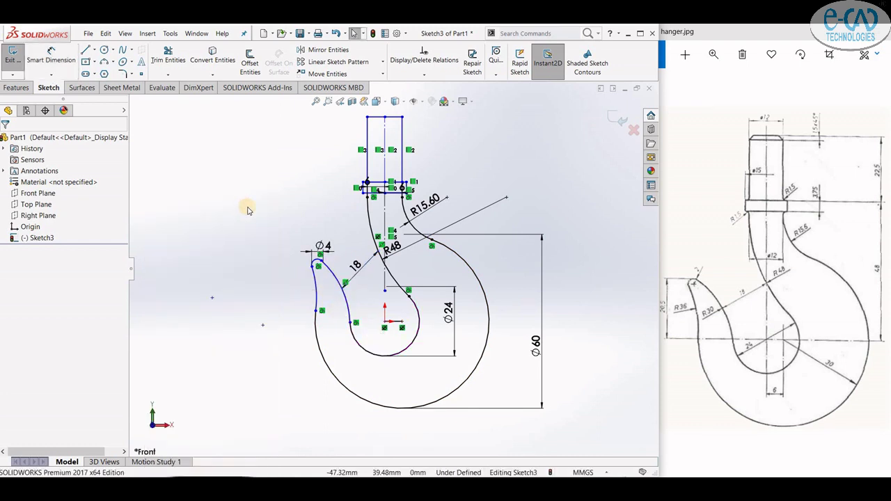
- Move the 18 tip-to-R48 gap dimension lower and change its value to 20 mm
{"action": "scroll", "coordinate": [378, 247], "scroll_direction": "down", "scroll_amount": 2}
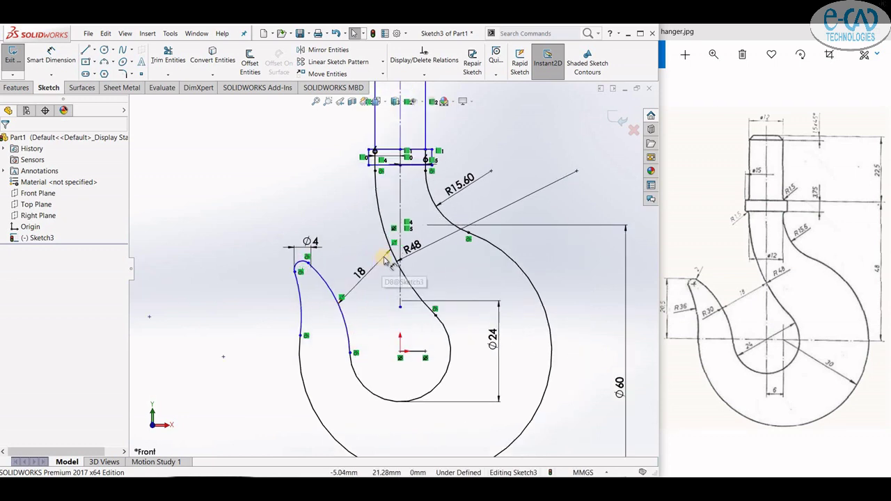
{"action": "mouse_move", "coordinate": [383, 262]}
{"action": "left_mouse_down"}
{"action": "mouse_move", "coordinate": [388, 272]}
{"action": "mouse_move", "coordinate": [374, 273]}
{"action": "mouse_move", "coordinate": [352, 298]}
{"action": "mouse_move", "coordinate": [369, 268]}
{"action": "left_mouse_up"}
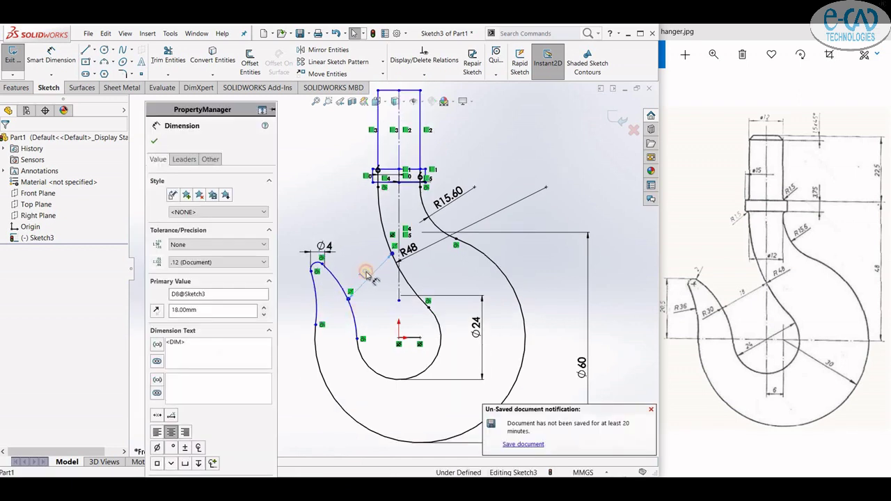
{"action": "left_click", "coordinate": [371, 293]}
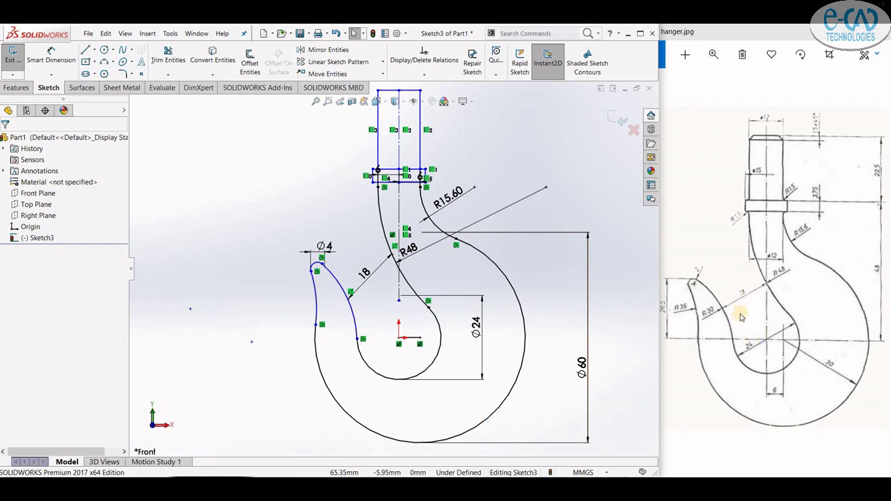
{"action": "double_click", "coordinate": [367, 275]}
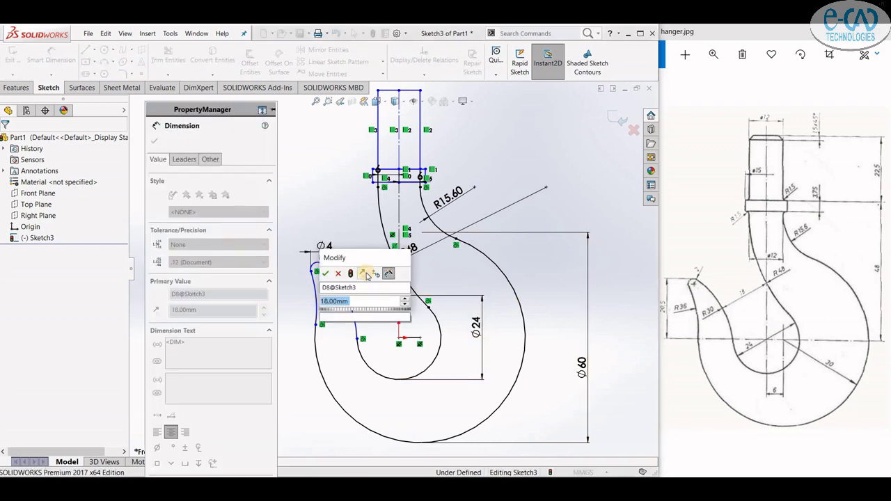
{"action": "type", "text": "20"}
{"action": "key", "text": "Return"}
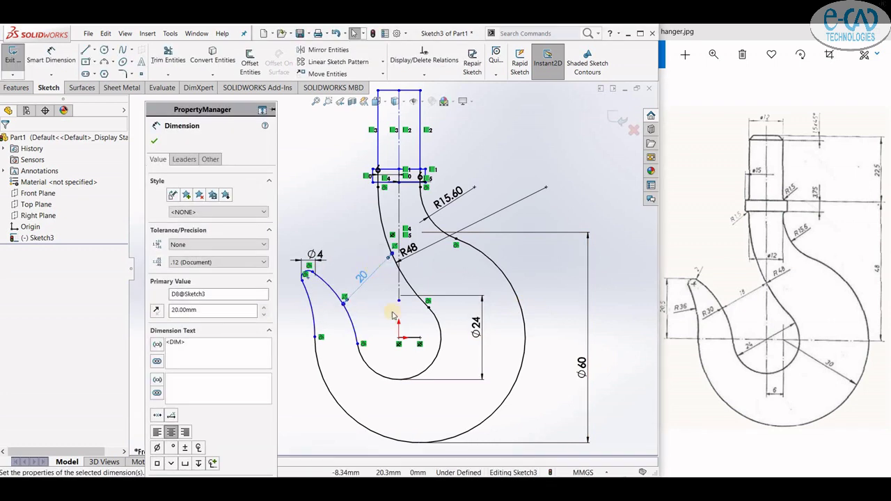
{"action": "left_click", "coordinate": [155, 142]}
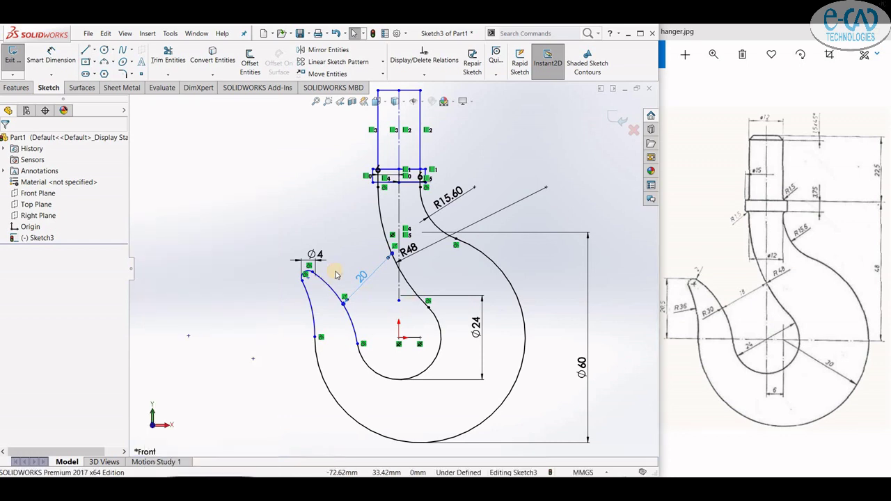
- Delete the 20 mm gap dimension, undo, then delete it again
{"action": "scroll", "coordinate": [387, 281], "scroll_direction": "up", "scroll_amount": 2}
{"action": "left_click", "coordinate": [381, 280]}
{"action": "key", "text": "Delete"}
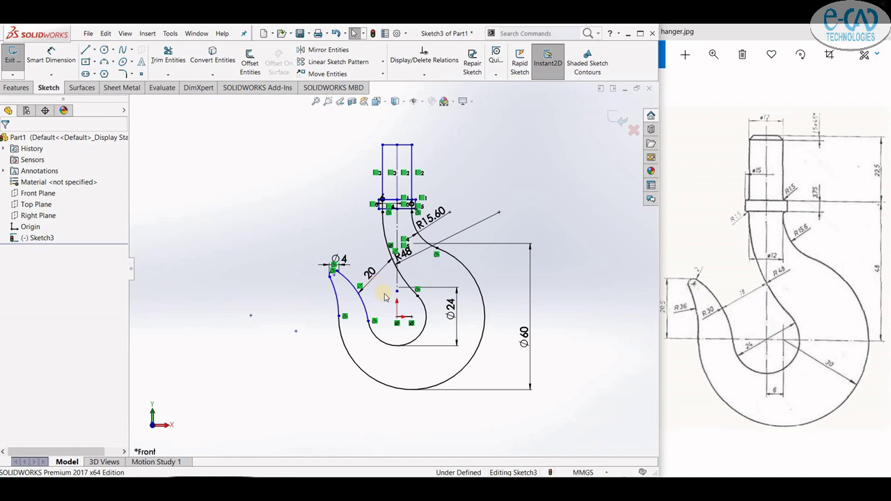
{"action": "key", "text": "ctrl+z"}
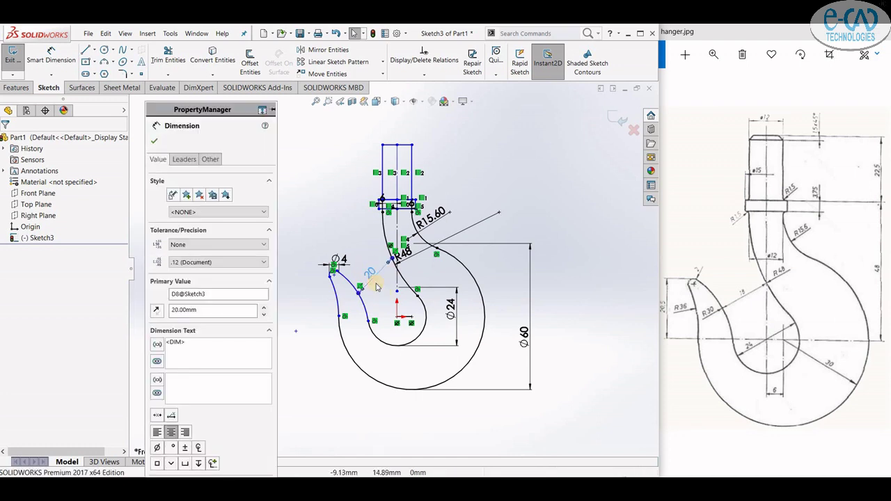
{"action": "key", "text": "Delete"}
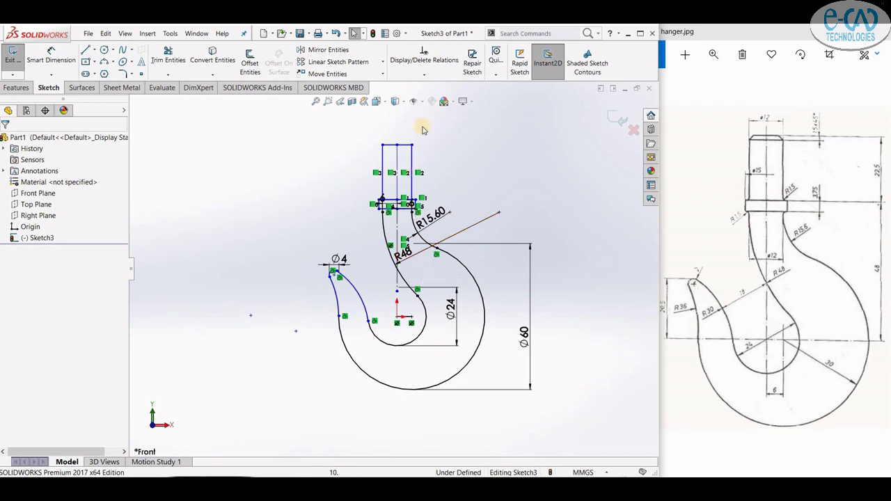
- Apply 1.50 mm, 45° angle-distance sketch chamfers to the shank's top-right and top-left corners
{"action": "scroll", "coordinate": [398, 165], "scroll_direction": "down", "scroll_amount": 2}
{"action": "scroll", "coordinate": [327, 222], "scroll_direction": "down", "scroll_amount": 2}
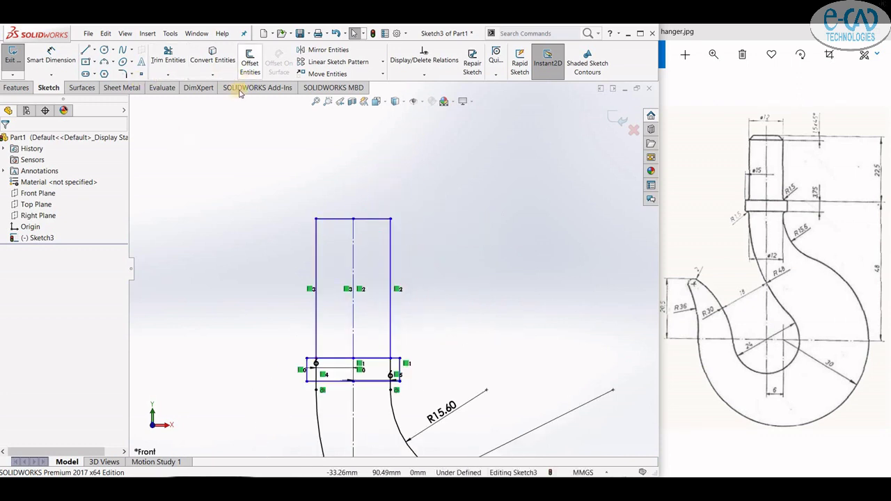
{"action": "left_click", "coordinate": [133, 73]}
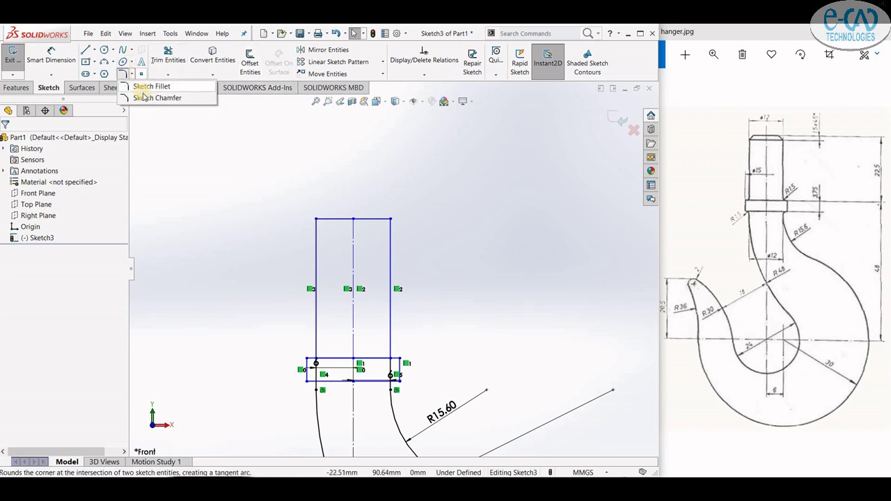
{"action": "left_click", "coordinate": [143, 96]}
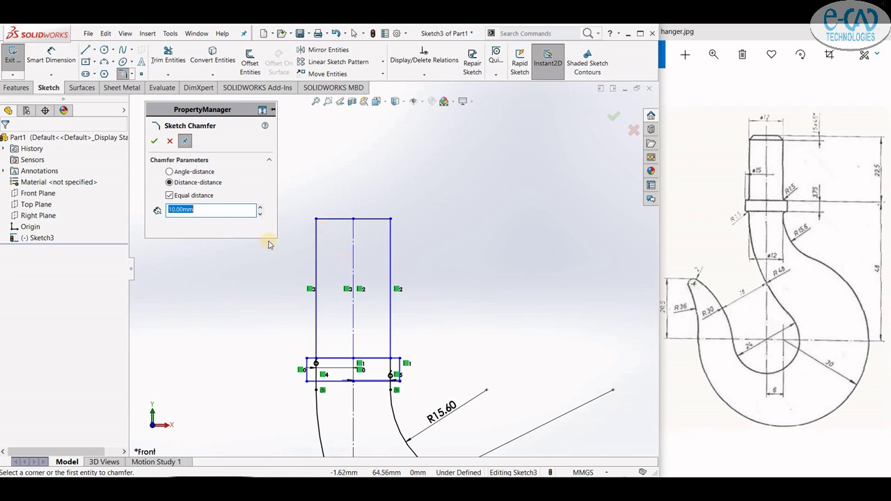
{"action": "left_click_drag", "start_coordinate": [200, 210], "coordinate": [140, 232]}
{"action": "type", "text": "1.5"}
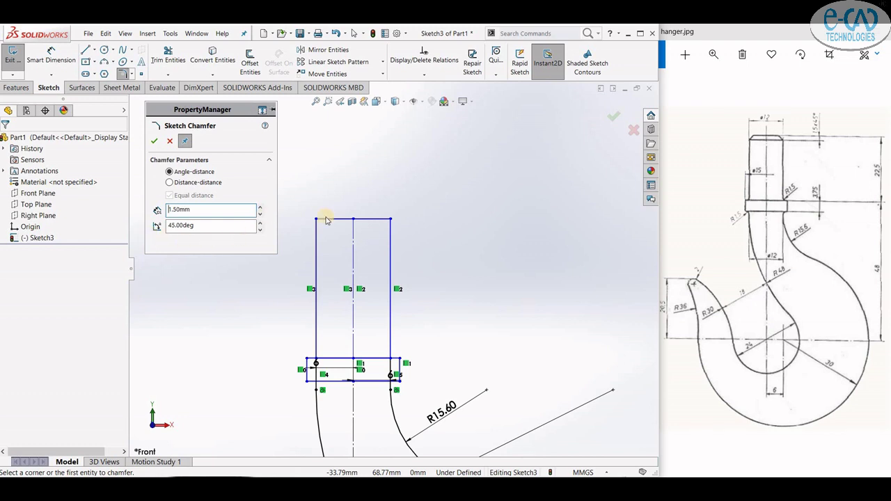
{"action": "left_click", "coordinate": [381, 220]}
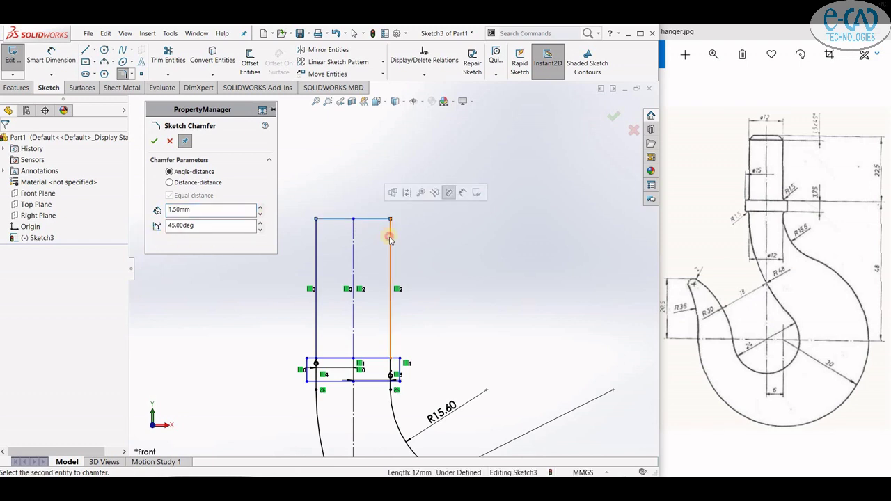
{"action": "left_click", "coordinate": [390, 239]}
{"action": "left_click", "coordinate": [327, 220]}
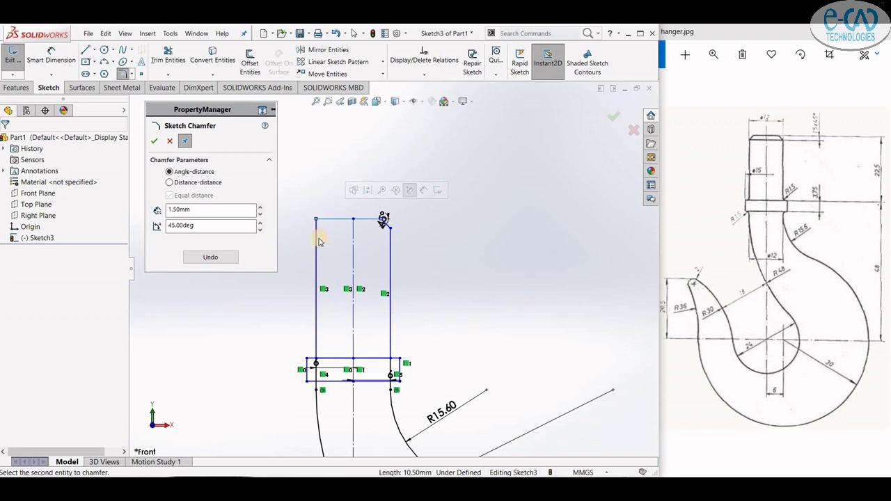
{"action": "left_click", "coordinate": [319, 240]}
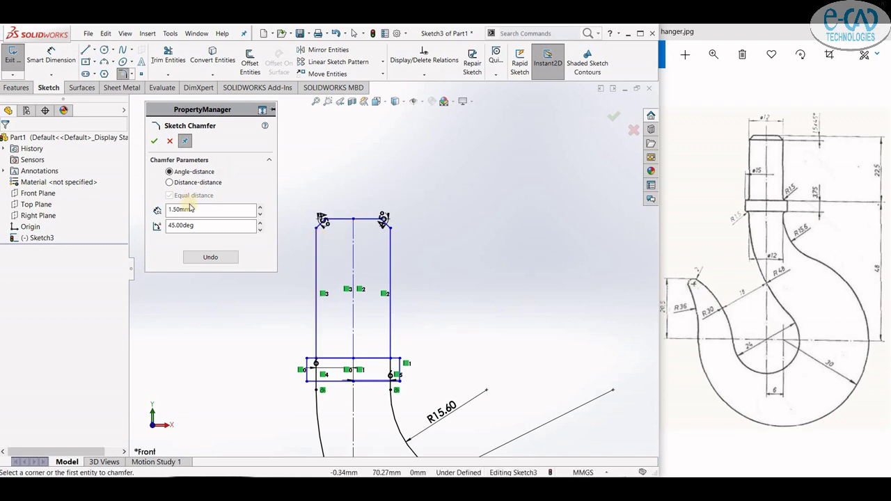
{"action": "left_click", "coordinate": [154, 141]}
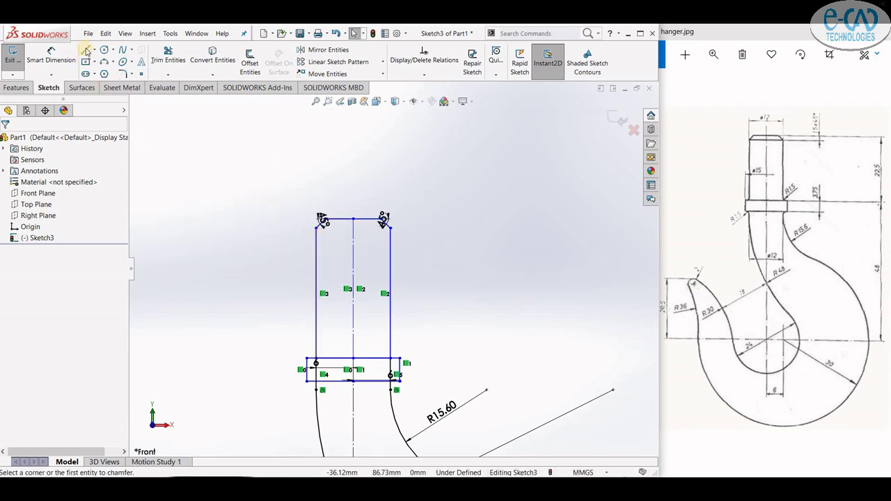
- Draw a line joining the left and right chamfer corners across the shank top
{"action": "key", "text": "l"}
{"action": "left_click", "coordinate": [319, 223]}
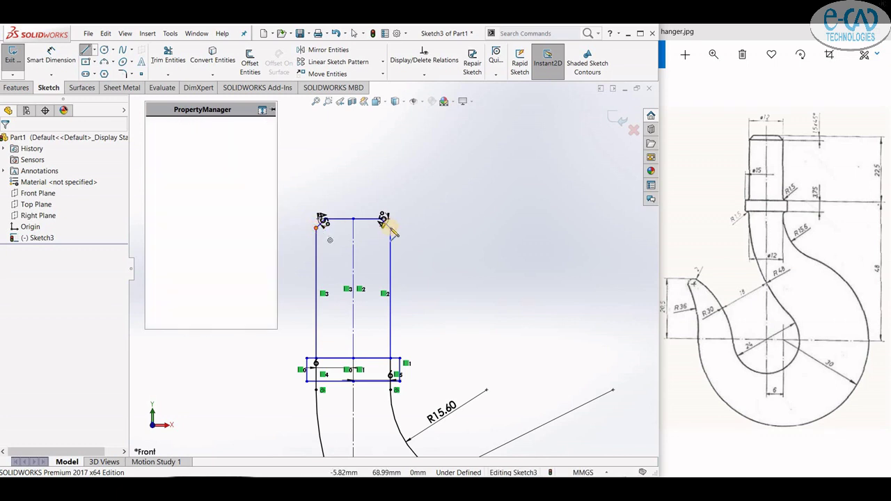
{"action": "double_click", "coordinate": [391, 228]}
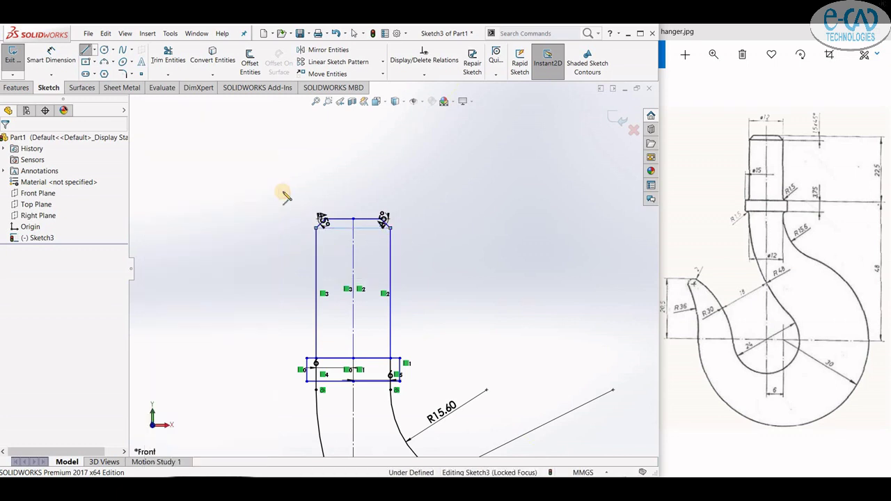
- Zoom into the collar rectangle and activate Trim Entities
{"action": "key", "text": "z"}
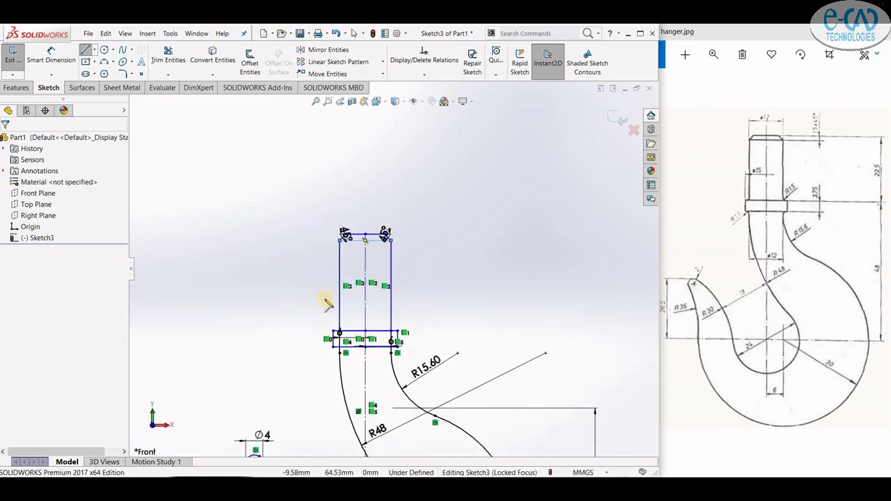
{"action": "scroll", "coordinate": [342, 334], "scroll_direction": "down", "scroll_amount": 2}
{"action": "scroll", "coordinate": [342, 337], "scroll_direction": "down", "scroll_amount": 2}
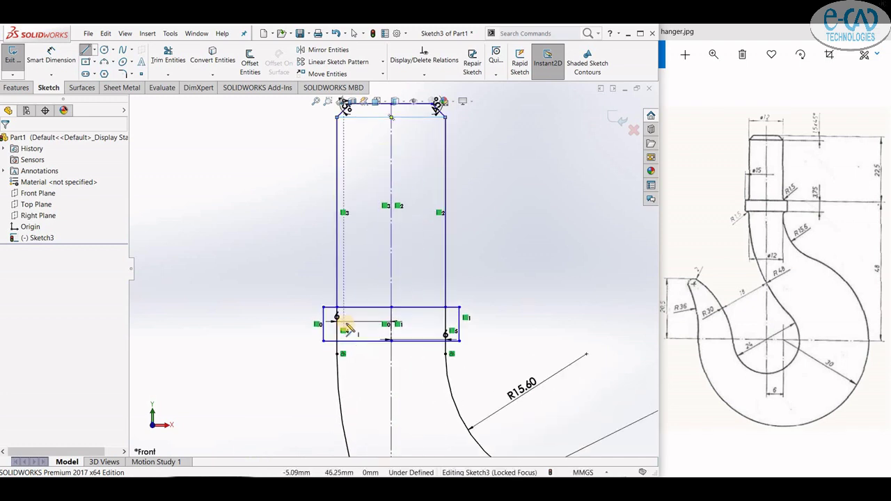
{"action": "scroll", "coordinate": [345, 326], "scroll_direction": "down", "scroll_amount": 2}
{"action": "left_click", "coordinate": [168, 56]}
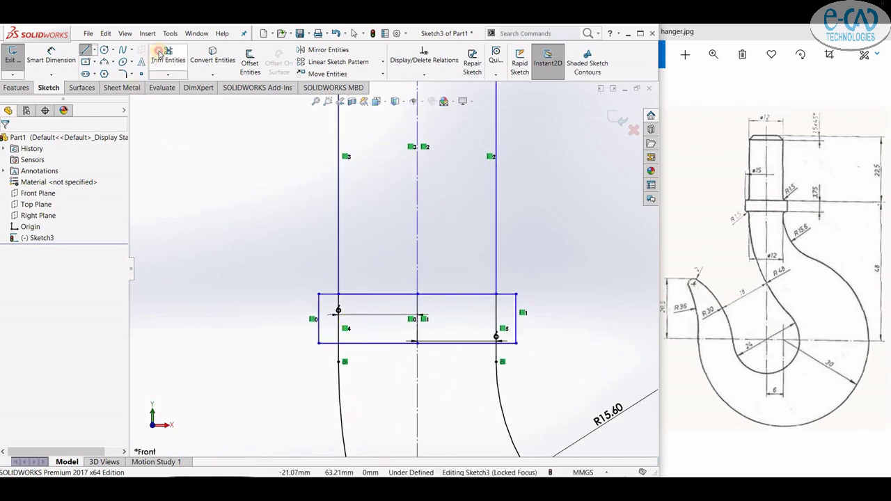
- Trim the left, right and extra horizontal shank lines out of the collar rectangle
{"action": "left_click", "coordinate": [340, 326]}
{"action": "left_click", "coordinate": [342, 313]}
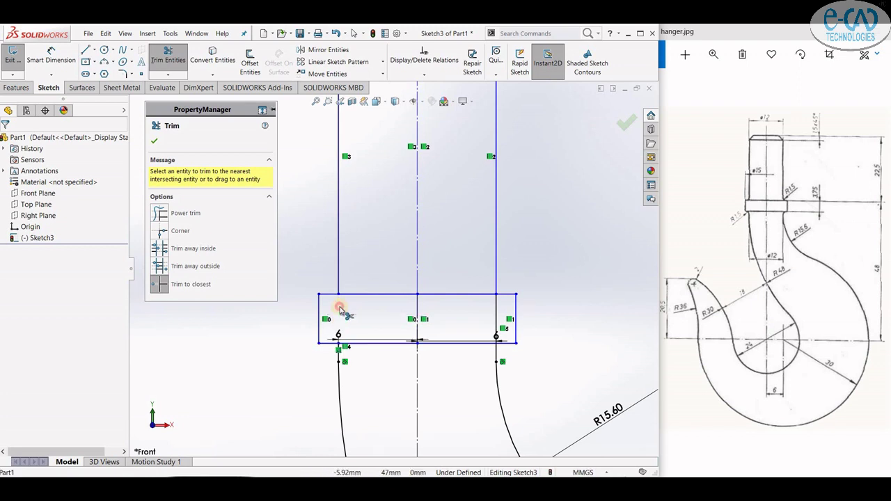
{"action": "left_click", "coordinate": [495, 319]}
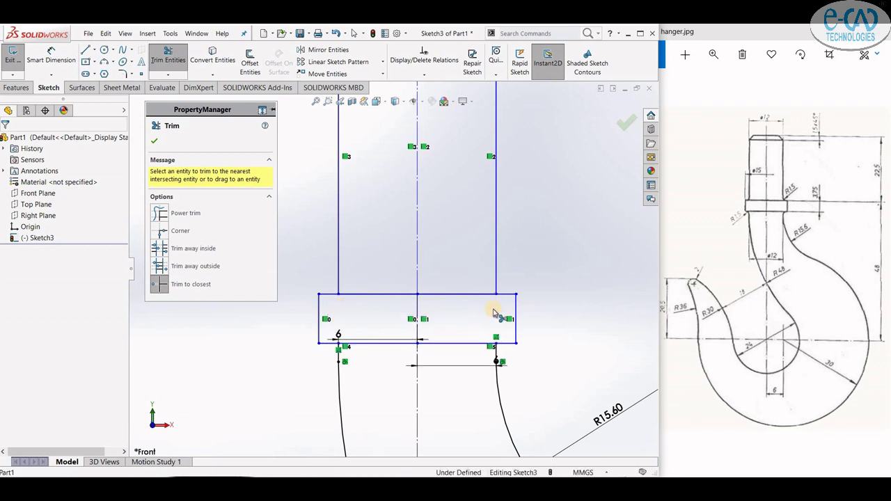
- Fillet the top-left collar-to-shank corner with a 1.49 mm radius
{"action": "left_click", "coordinate": [121, 74]}
{"action": "scroll", "coordinate": [344, 283], "scroll_direction": "down", "scroll_amount": 2}
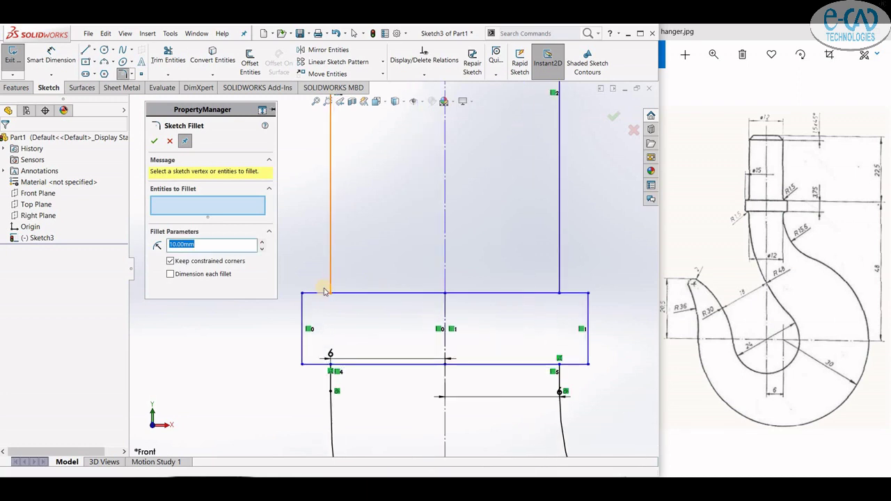
{"action": "left_click", "coordinate": [323, 291]}
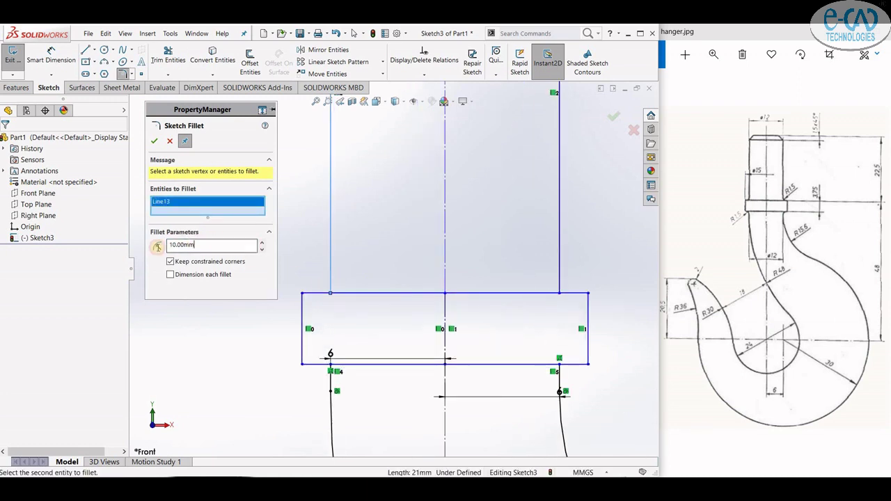
{"action": "key", "text": "ctrl+a"}
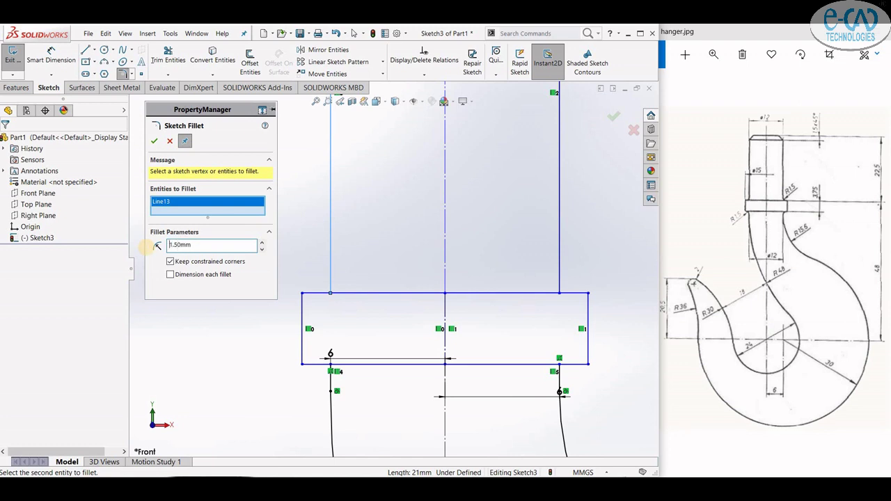
{"action": "left_click", "coordinate": [324, 294]}
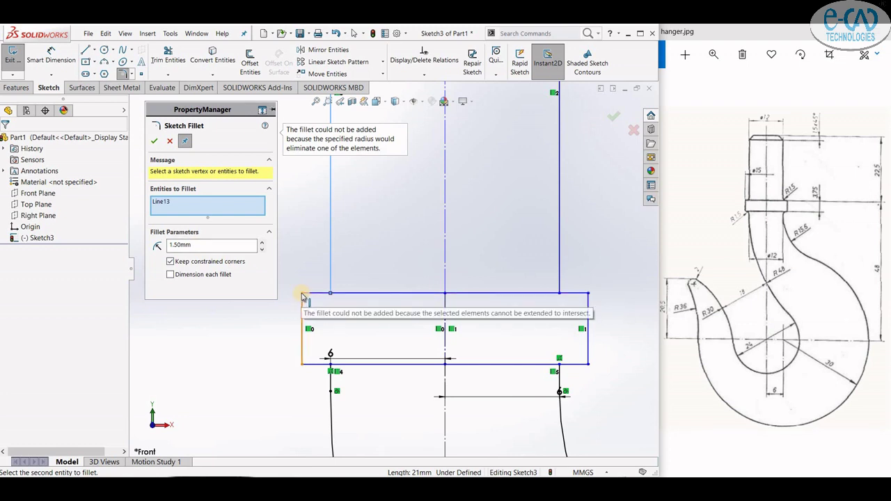
{"action": "double_click", "coordinate": [202, 245]}
{"action": "type", "text": "1.49"}
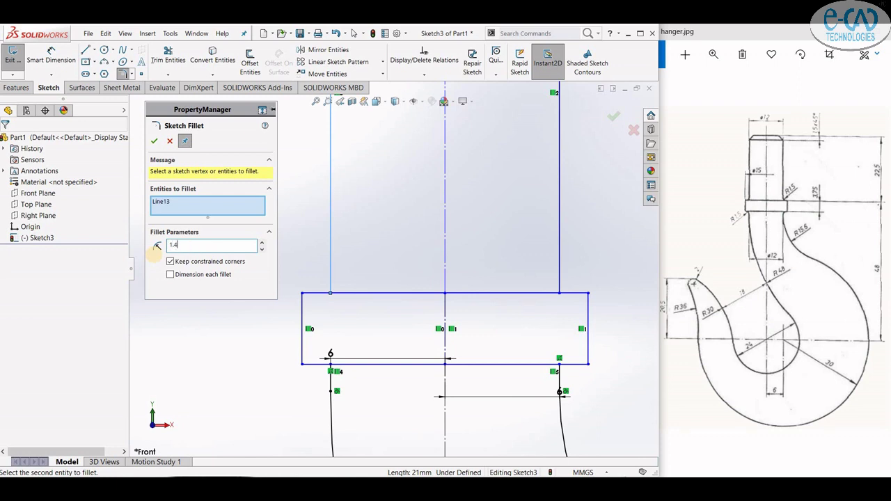
{"action": "left_click", "coordinate": [310, 298]}
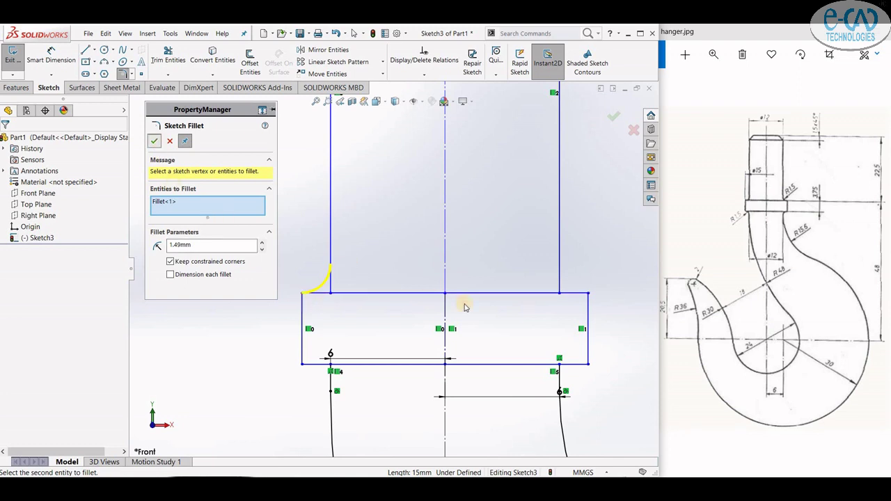
{"action": "left_click", "coordinate": [562, 298]}
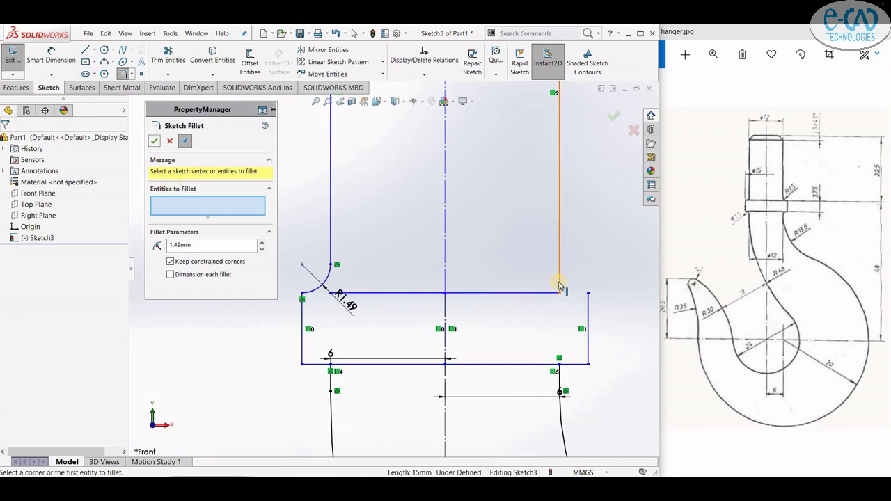
- Add a short line along the right collar top and fillet that corner at R1.49
{"action": "left_click", "coordinate": [85, 49]}
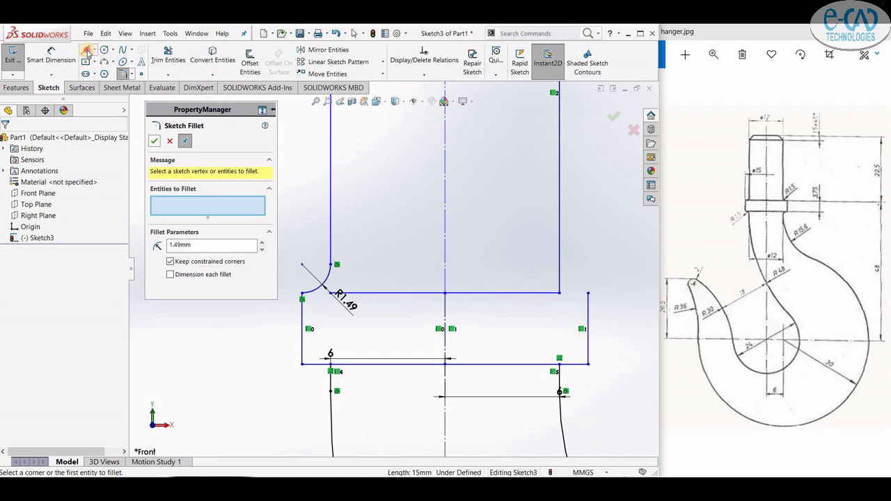
{"action": "left_click", "coordinate": [588, 293]}
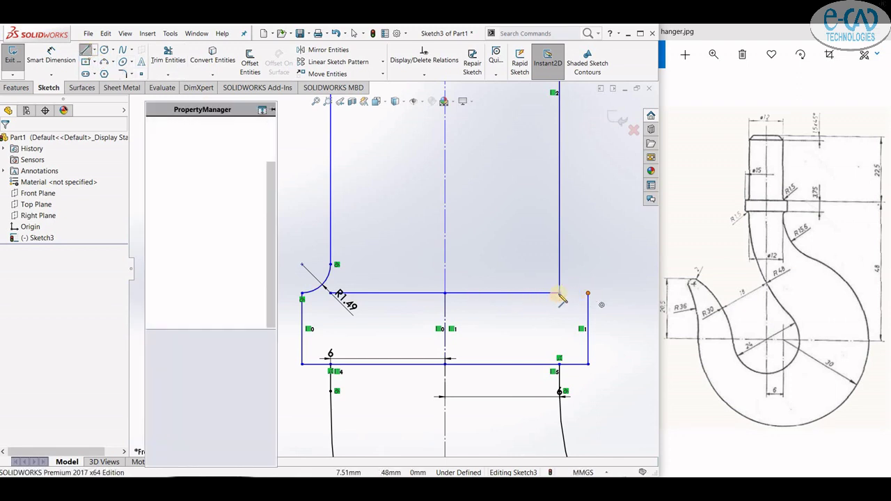
{"action": "double_click", "coordinate": [559, 293]}
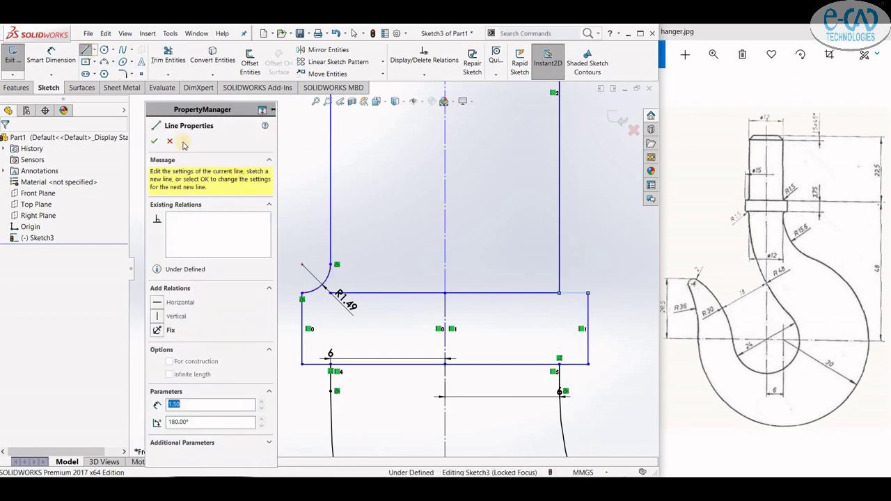
{"action": "left_click", "coordinate": [122, 74]}
{"action": "left_click", "coordinate": [560, 279]}
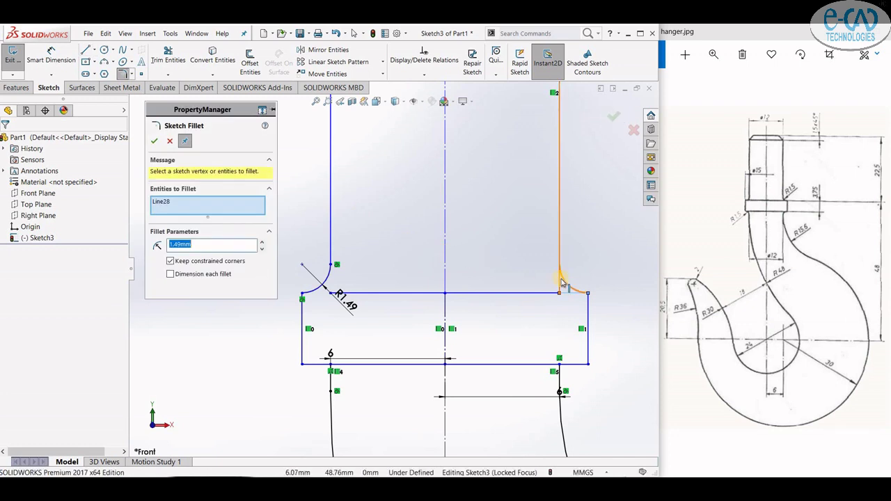
{"action": "left_click", "coordinate": [154, 142]}
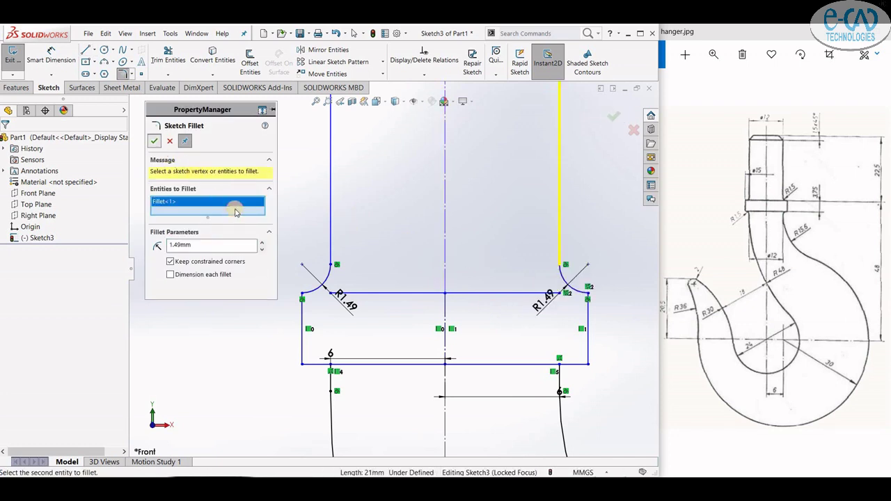
{"action": "left_click", "coordinate": [168, 74]}
{"action": "left_click", "coordinate": [172, 91]}
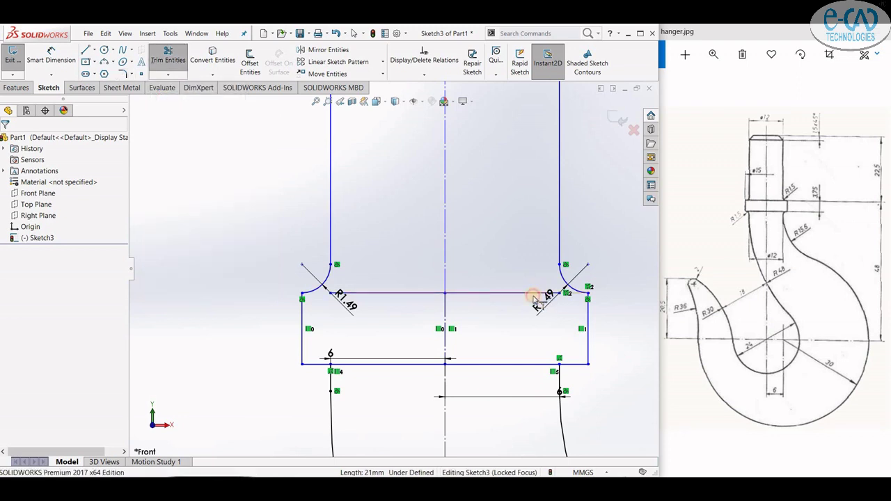
- Fillet the collar's lower-left corner at R1.49
{"action": "left_click", "coordinate": [122, 74]}
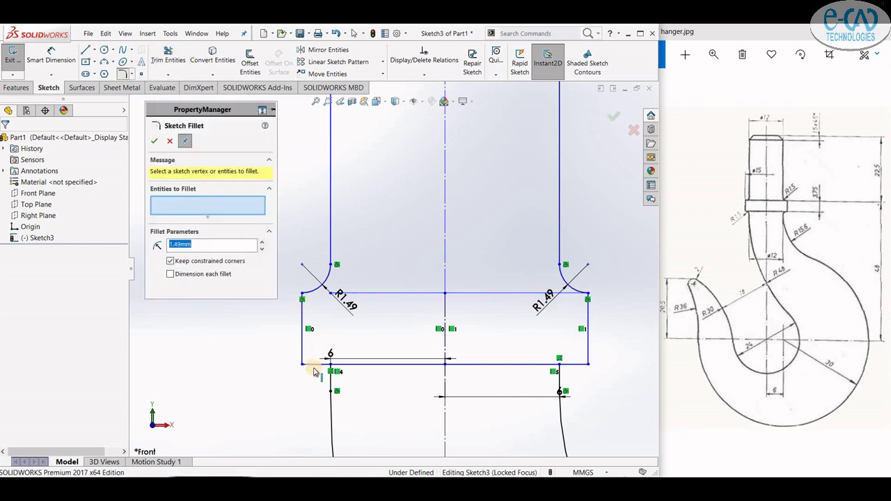
{"action": "left_click", "coordinate": [328, 364]}
{"action": "left_click", "coordinate": [332, 387]}
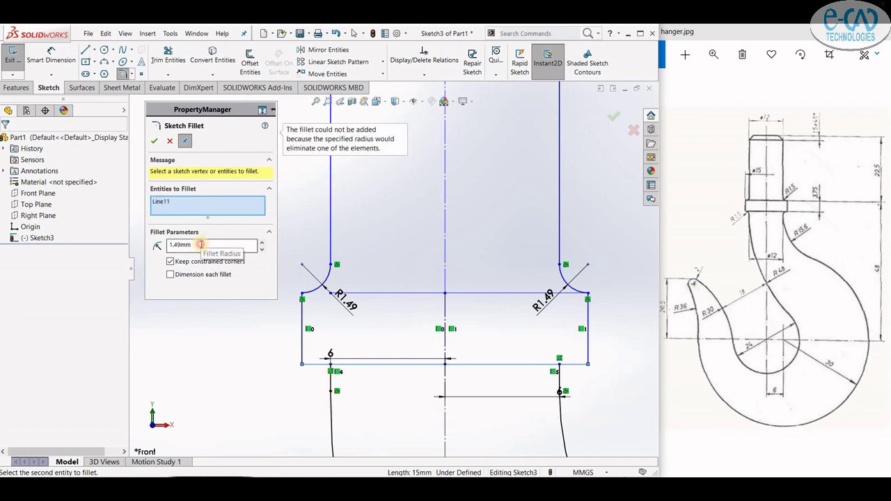
{"action": "scroll", "coordinate": [313, 385], "scroll_direction": "down", "scroll_amount": 2}
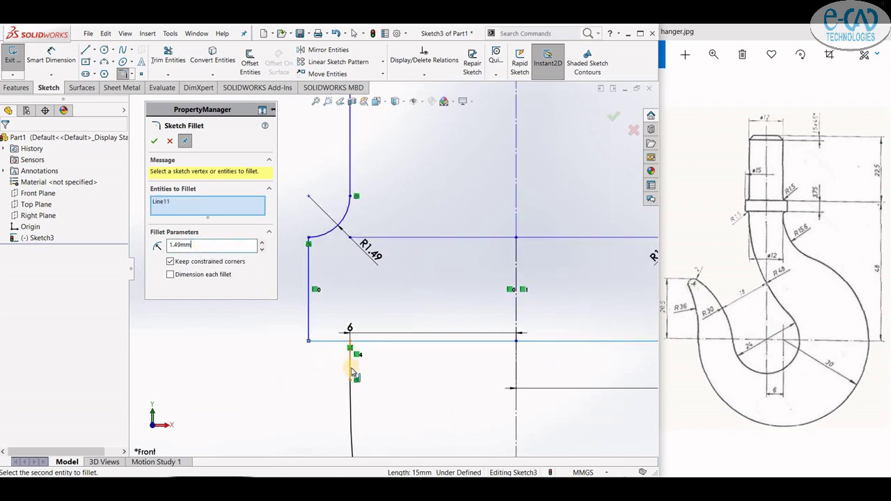
{"action": "left_click", "coordinate": [350, 395]}
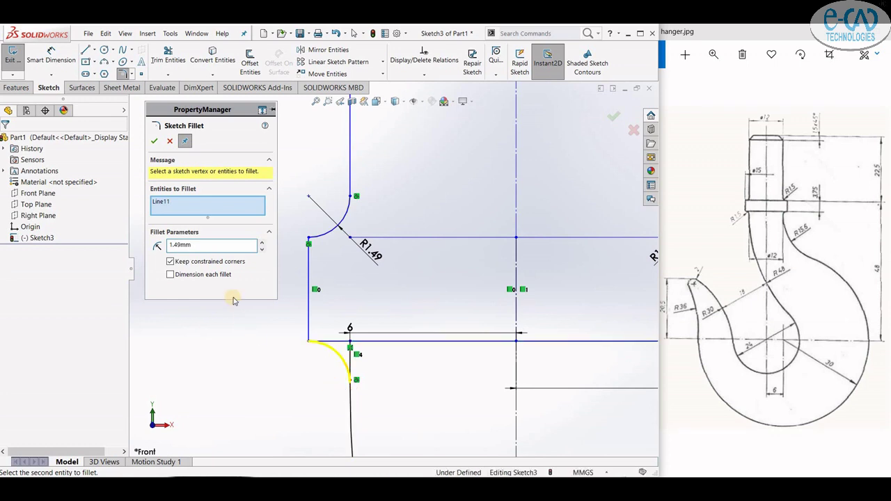
{"action": "left_click", "coordinate": [154, 140]}
{"action": "scroll", "coordinate": [378, 299], "scroll_direction": "up", "scroll_amount": 2}
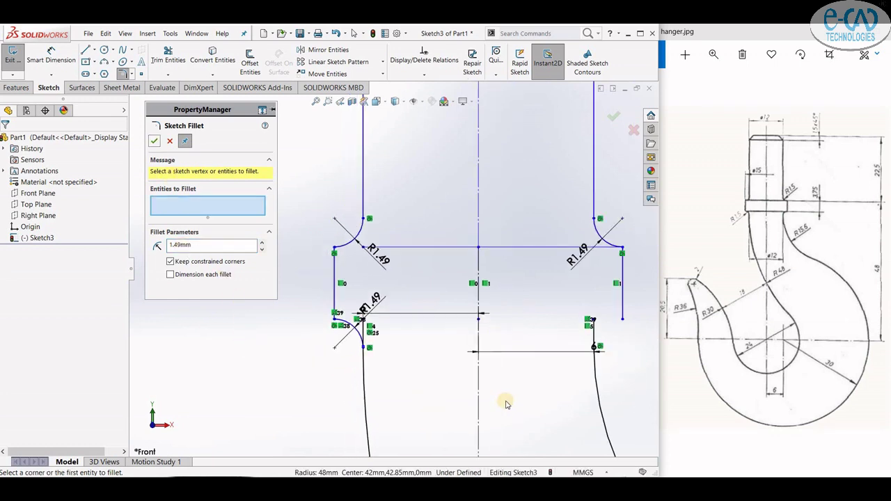
{"action": "key", "text": "Escape"}
- Mirror the lower-left R1.49 fillet arc across the vertical centerline
{"action": "middle_click_drag", "start_coordinate": [463, 346], "coordinate": [232, 316], "text": "ctrl"}
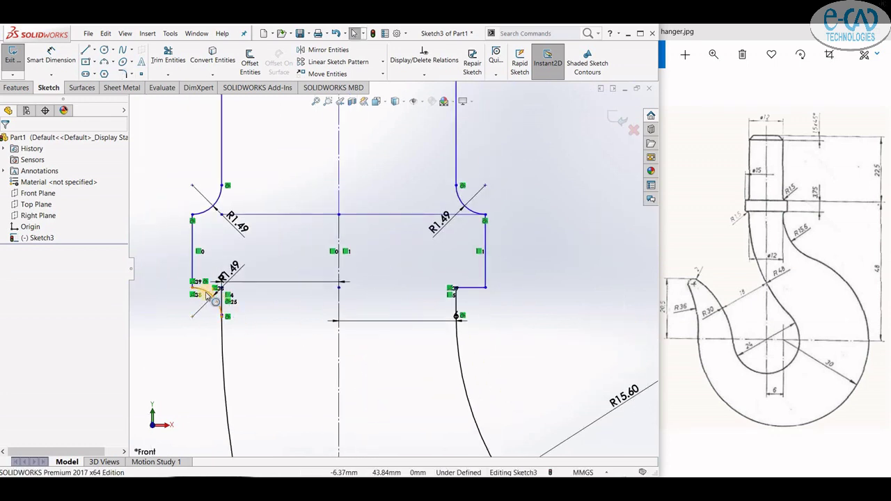
{"action": "left_click", "coordinate": [204, 295]}
{"action": "left_click", "coordinate": [329, 52]}
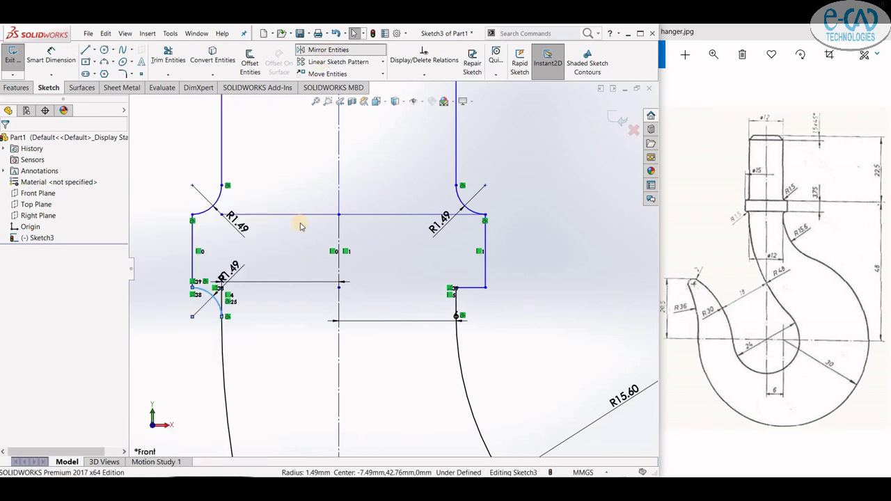
{"action": "left_click", "coordinate": [196, 270]}
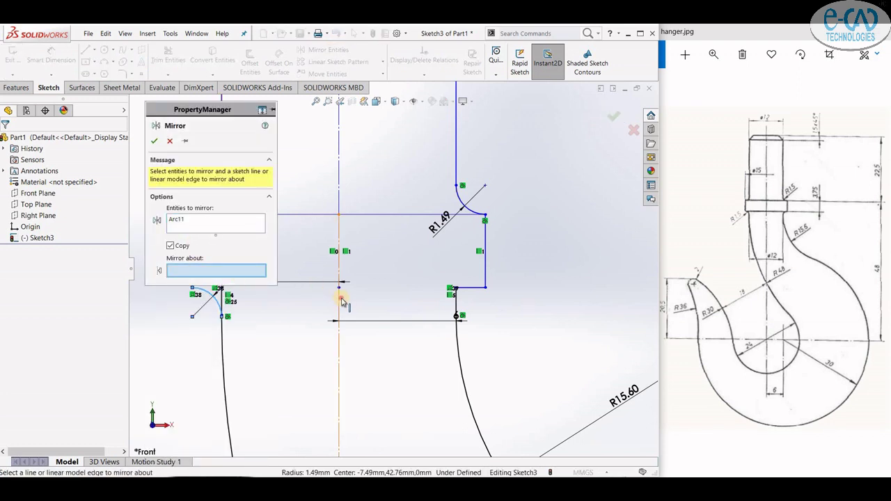
{"action": "left_click", "coordinate": [340, 298]}
{"action": "left_click", "coordinate": [154, 141]}
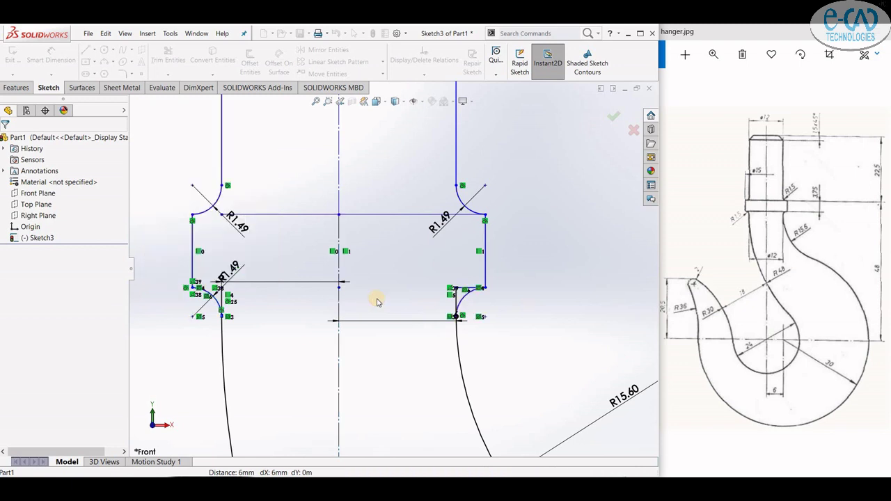
{"action": "scroll", "coordinate": [189, 288], "scroll_direction": "down", "scroll_amount": 2}
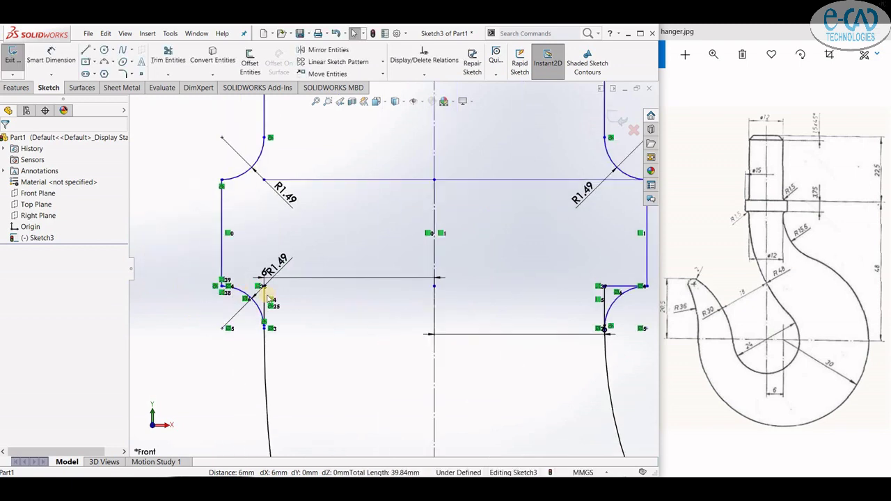
{"action": "left_click", "coordinate": [86, 50]}
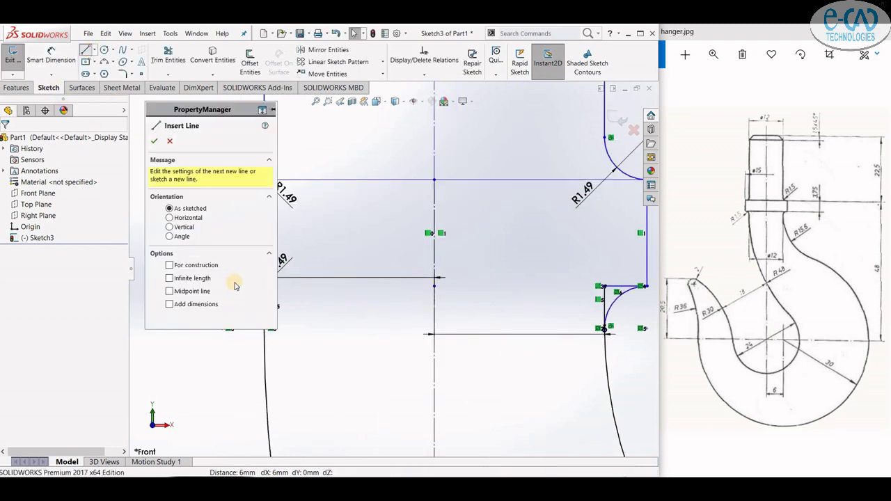
- Draw a horizontal line along the collar's underside to its right corner
{"action": "scroll", "coordinate": [387, 282], "scroll_direction": "up", "scroll_amount": 2}
{"action": "scroll", "coordinate": [394, 271], "scroll_direction": "up", "scroll_amount": 2}
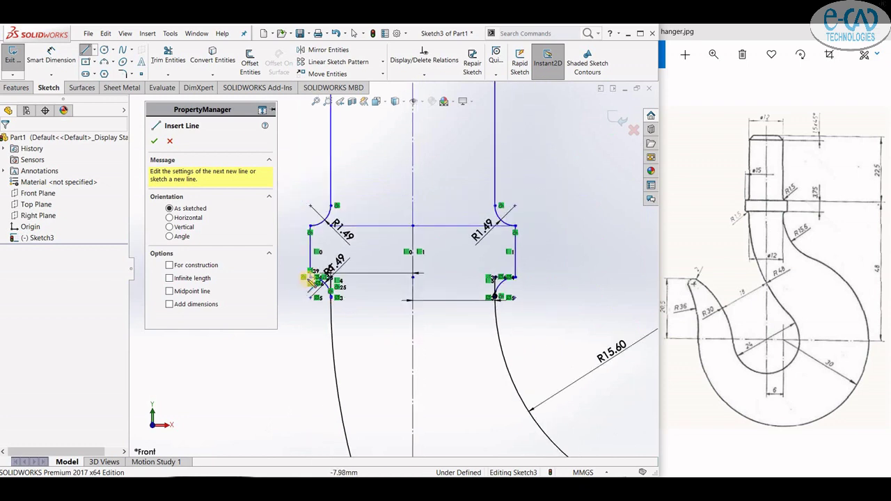
{"action": "key", "text": "Escape"}
{"action": "left_click", "coordinate": [494, 278]}
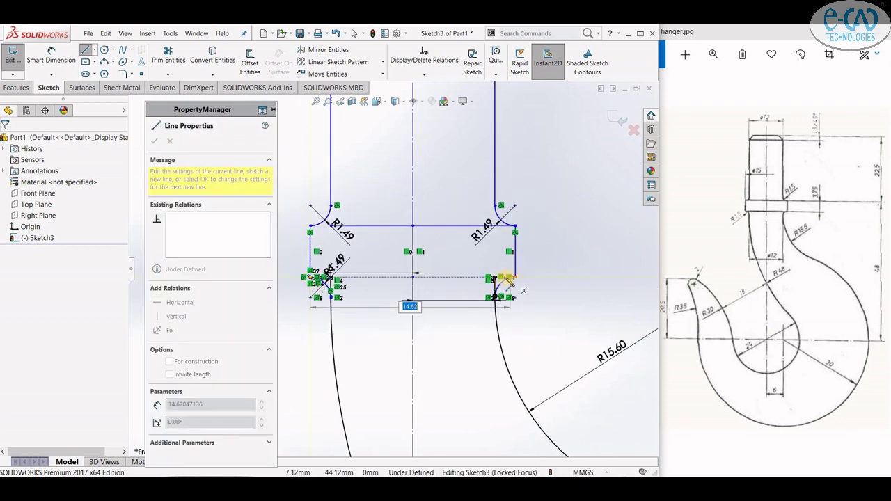
{"action": "left_click", "coordinate": [498, 276]}
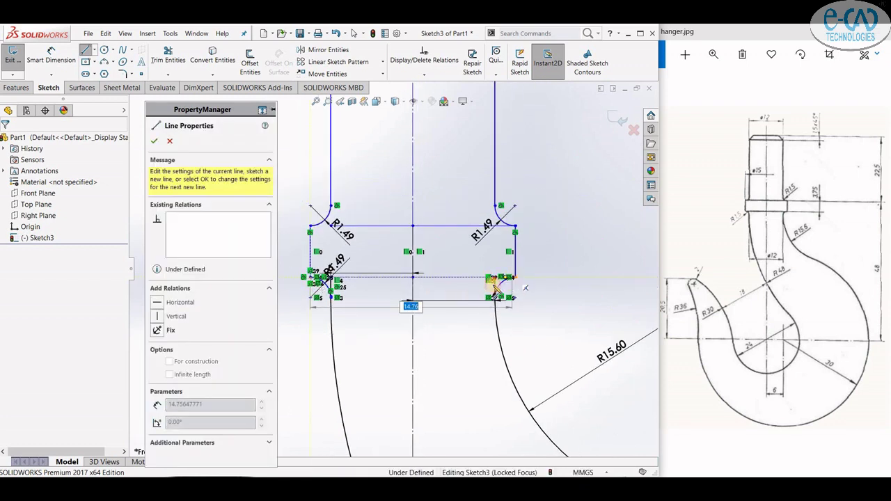
- Trim away the stray short line below the right lower fillet
{"action": "scroll", "coordinate": [513, 282], "scroll_direction": "down", "scroll_amount": 3}
{"action": "scroll", "coordinate": [495, 295], "scroll_direction": "down", "scroll_amount": 1}
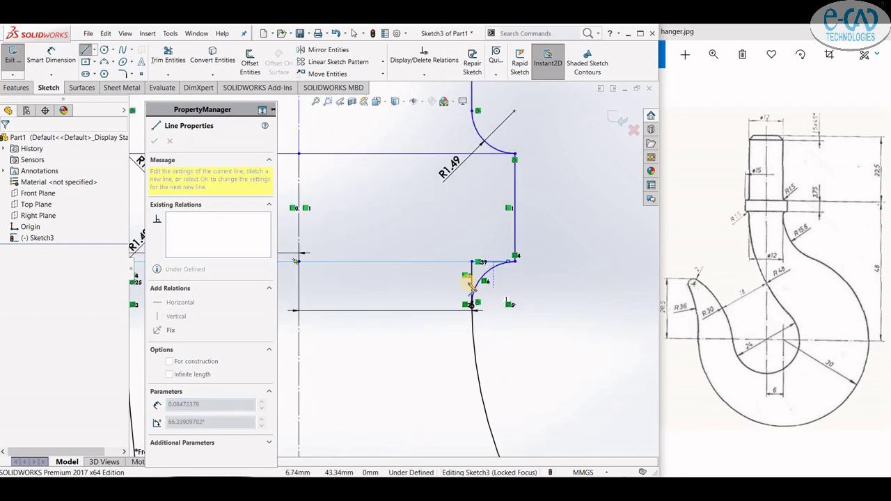
{"action": "left_click", "coordinate": [168, 55]}
{"action": "left_click", "coordinate": [508, 303]}
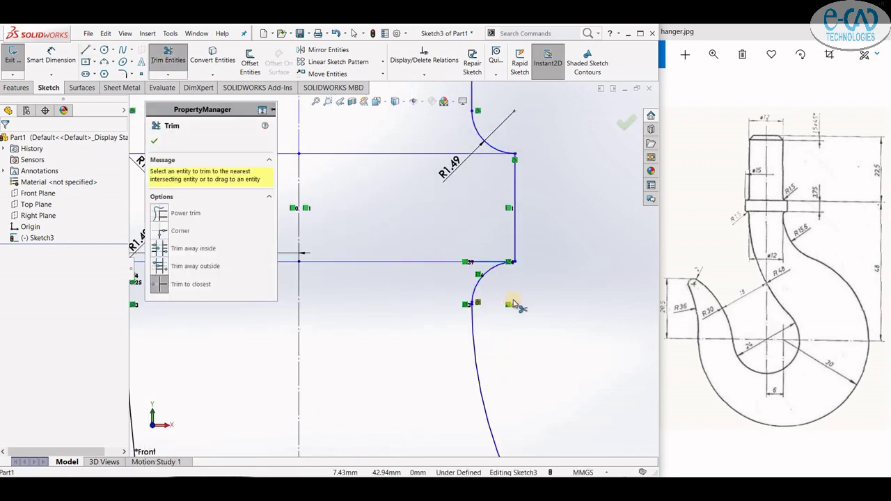
{"action": "key", "text": "z"}
{"action": "key", "text": "z"}
{"action": "scroll", "coordinate": [314, 278], "scroll_direction": "down", "scroll_amount": 2}
{"action": "scroll", "coordinate": [314, 281], "scroll_direction": "down", "scroll_amount": 2}
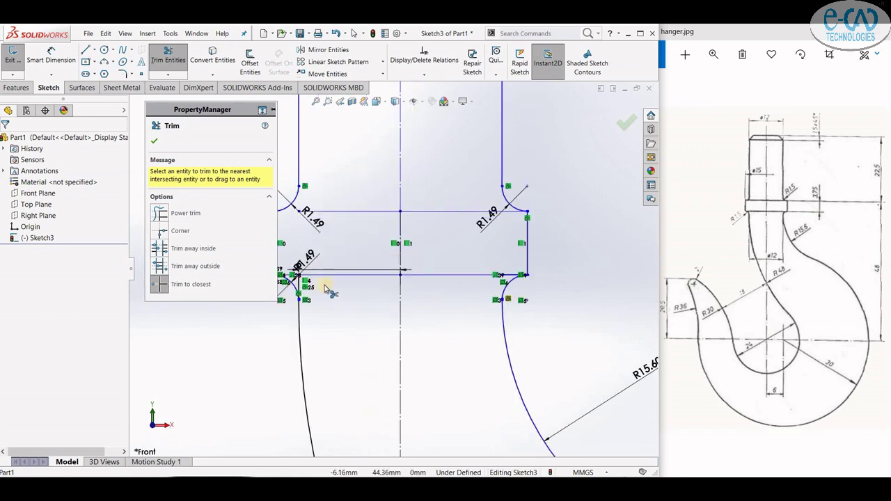
{"action": "scroll", "coordinate": [316, 284], "scroll_direction": "down", "scroll_amount": 3}
{"action": "scroll", "coordinate": [332, 300], "scroll_direction": "up", "scroll_amount": 2}
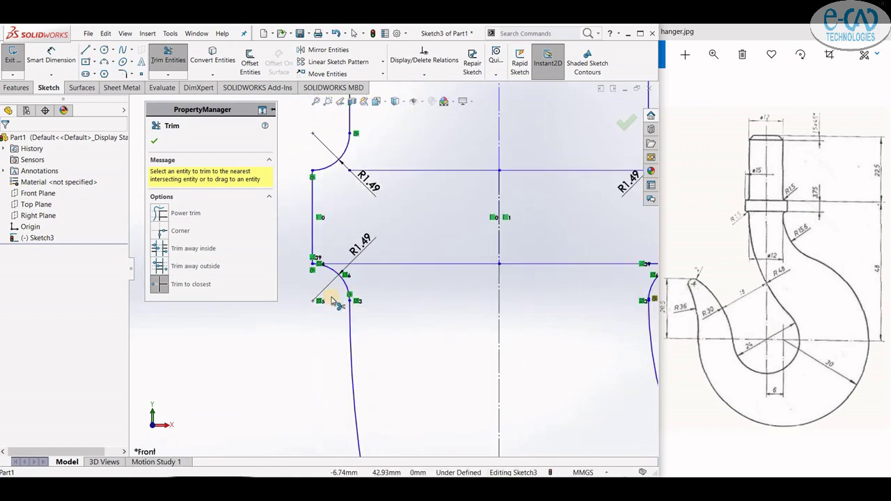
{"action": "scroll", "coordinate": [333, 299], "scroll_direction": "up", "scroll_amount": 2}
{"action": "scroll", "coordinate": [332, 301], "scroll_direction": "up", "scroll_amount": 2}
{"action": "scroll", "coordinate": [332, 299], "scroll_direction": "up", "scroll_amount": 2}
{"action": "scroll", "coordinate": [332, 299], "scroll_direction": "up", "scroll_amount": 2}
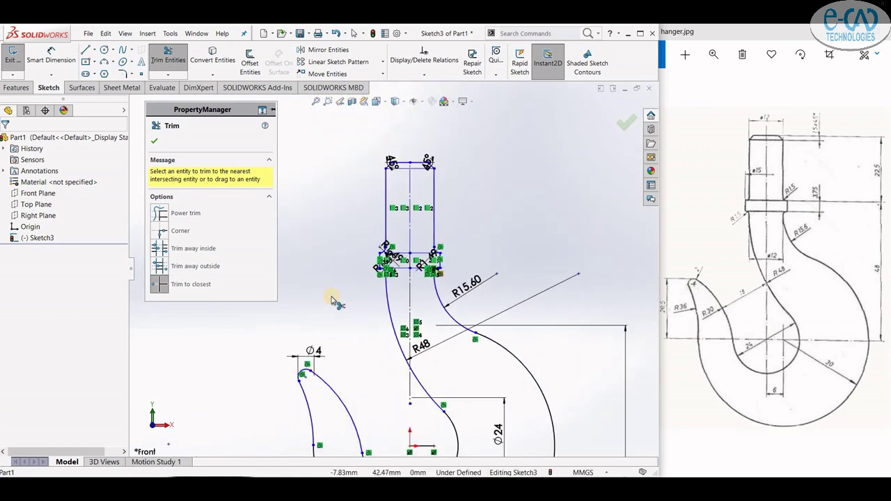
{"action": "scroll", "coordinate": [331, 300], "scroll_direction": "up", "scroll_amount": 2}
{"action": "scroll", "coordinate": [332, 301], "scroll_direction": "up", "scroll_amount": 2}
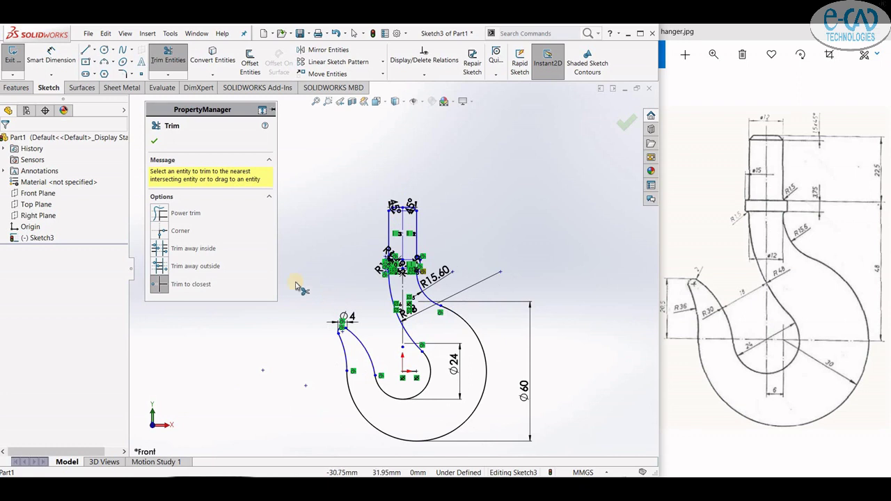
{"action": "key", "text": "Escape"}
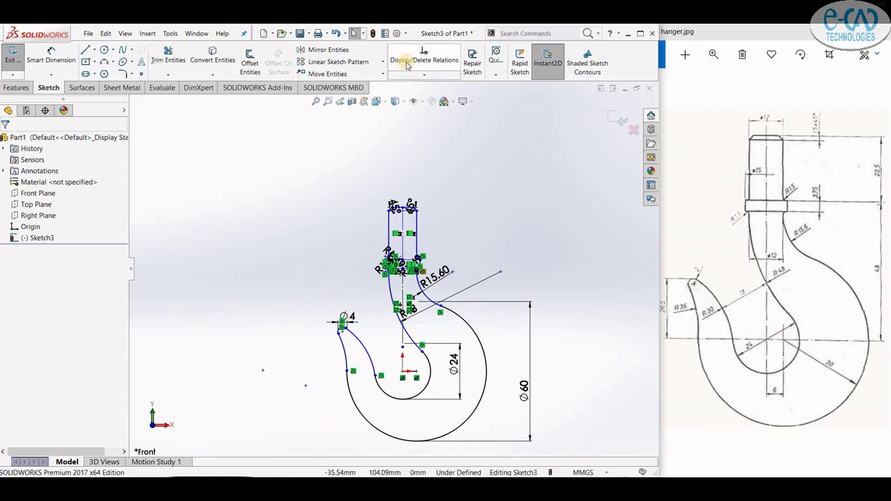
- Delete All relations in Display/Delete Relations with the whole hook sketch selected
{"action": "left_click", "coordinate": [407, 65]}
{"action": "left_click", "coordinate": [260, 173]}
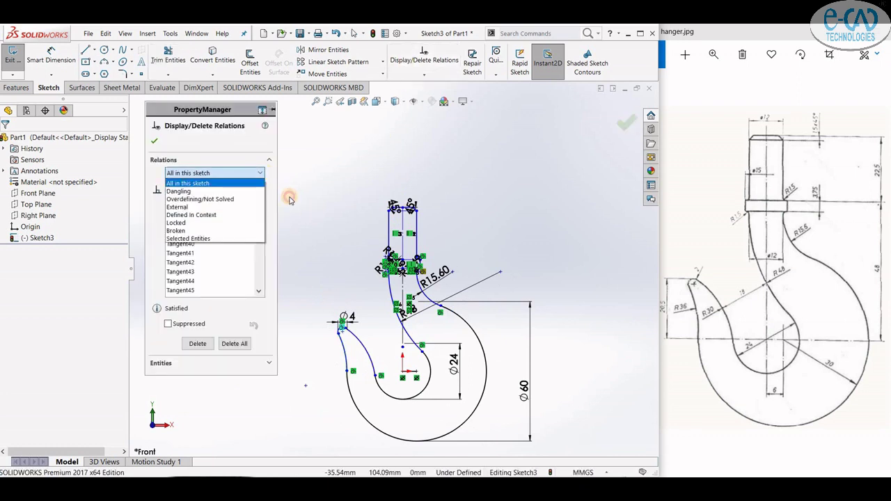
{"action": "left_click_drag", "start_coordinate": [313, 182], "coordinate": [577, 450]}
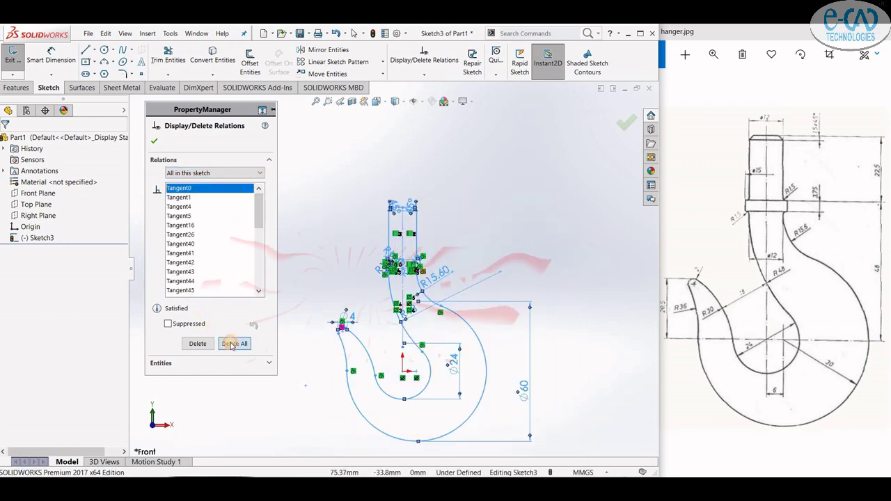
{"action": "left_click", "coordinate": [232, 344]}
{"action": "key", "text": "Escape"}
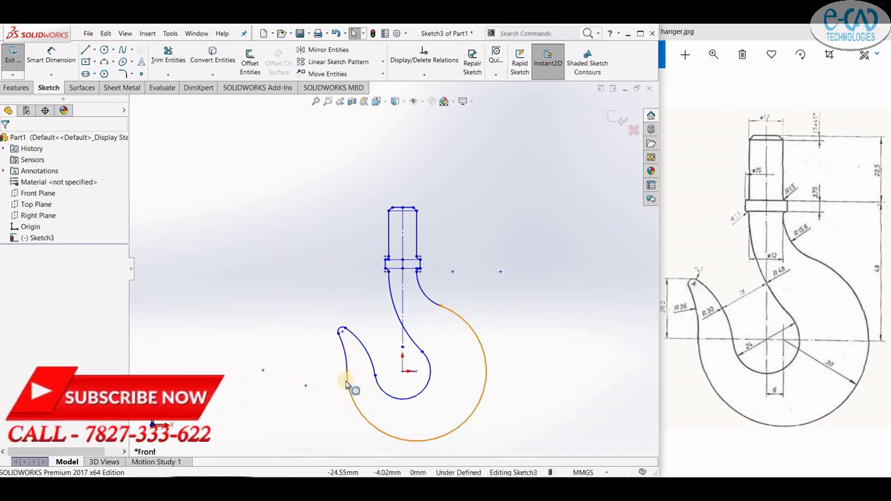
- Give the outer hook arc an R30 radius dimension with Smart Dimension
{"action": "left_click", "coordinate": [63, 54]}
{"action": "scroll", "coordinate": [393, 267], "scroll_direction": "up", "scroll_amount": 2}
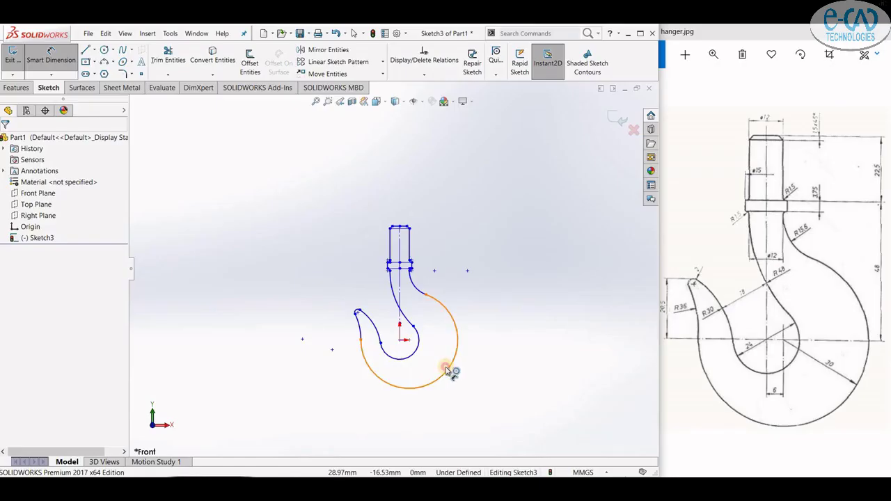
{"action": "left_click", "coordinate": [447, 369]}
{"action": "left_click", "coordinate": [440, 357]}
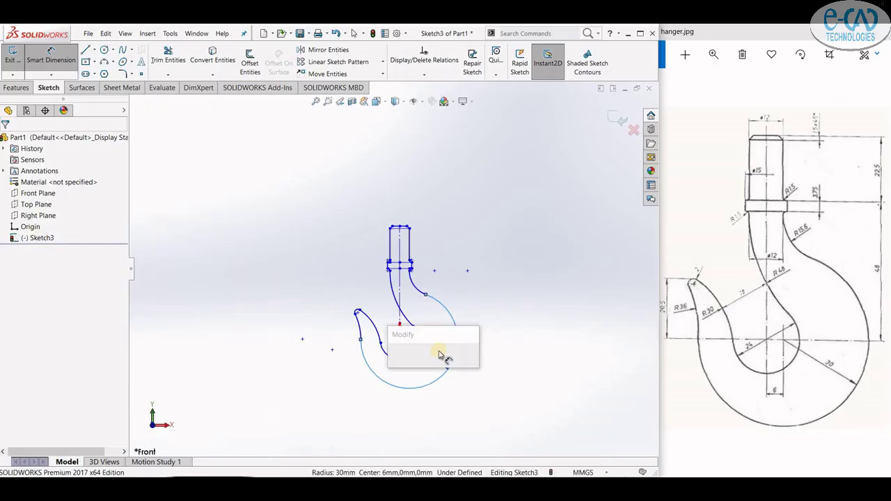
{"action": "key", "text": "Return"}
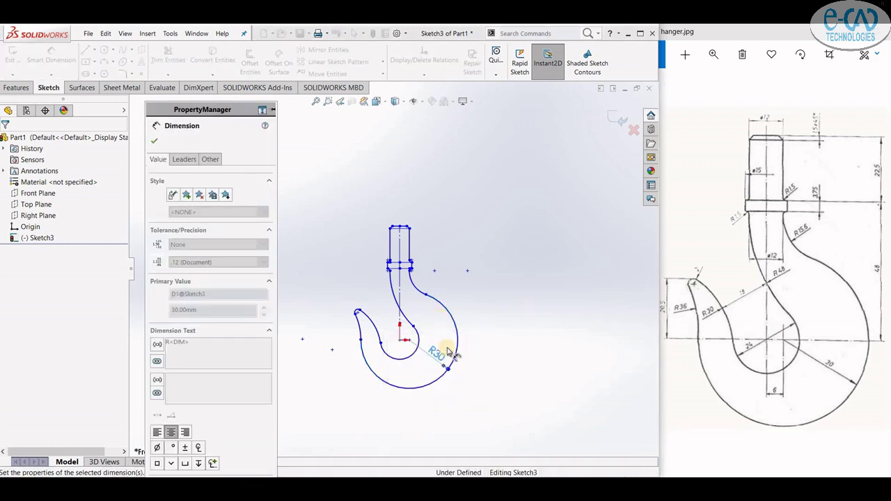
{"action": "scroll", "coordinate": [414, 299], "scroll_direction": "down", "scroll_amount": 2}
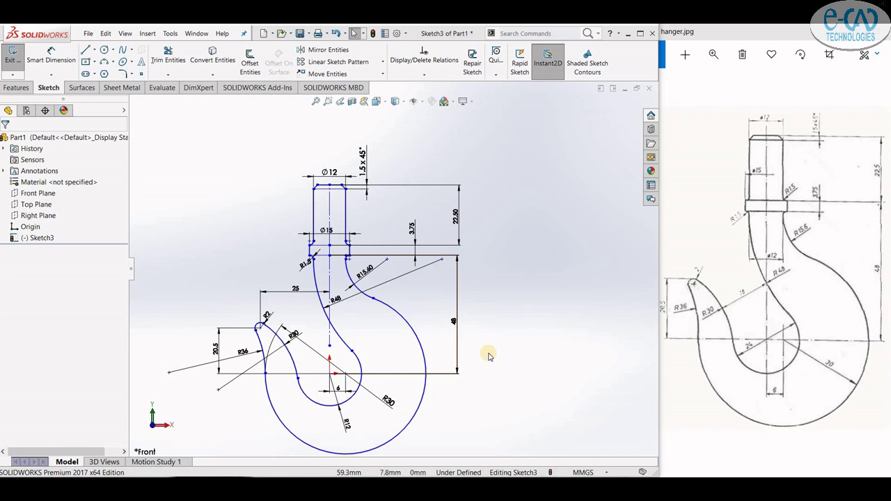
{"action": "scroll", "coordinate": [488, 355], "scroll_direction": "up", "scroll_amount": 2}
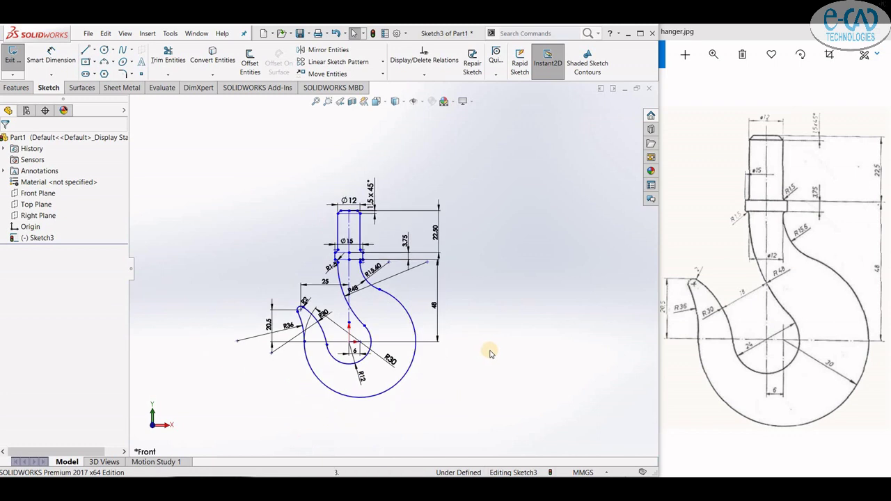
{"action": "scroll", "coordinate": [422, 249], "scroll_direction": "down", "scroll_amount": 2}
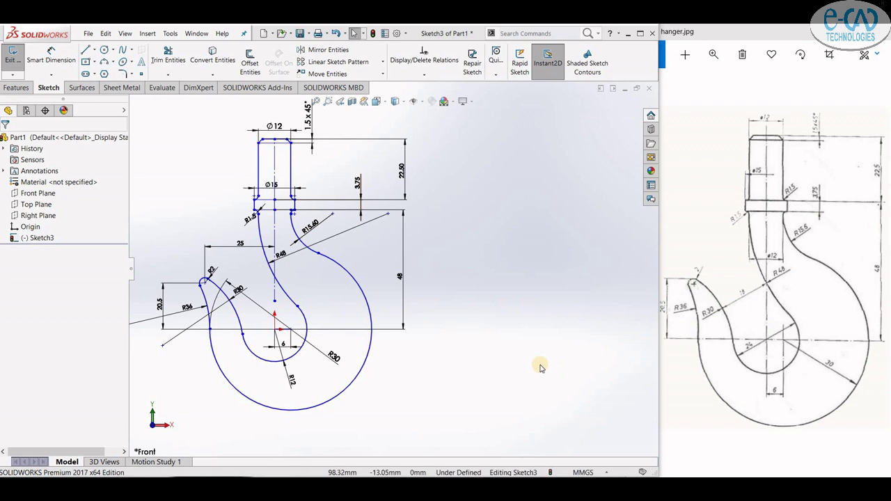
{"action": "scroll", "coordinate": [541, 367], "scroll_direction": "up", "scroll_amount": 1}
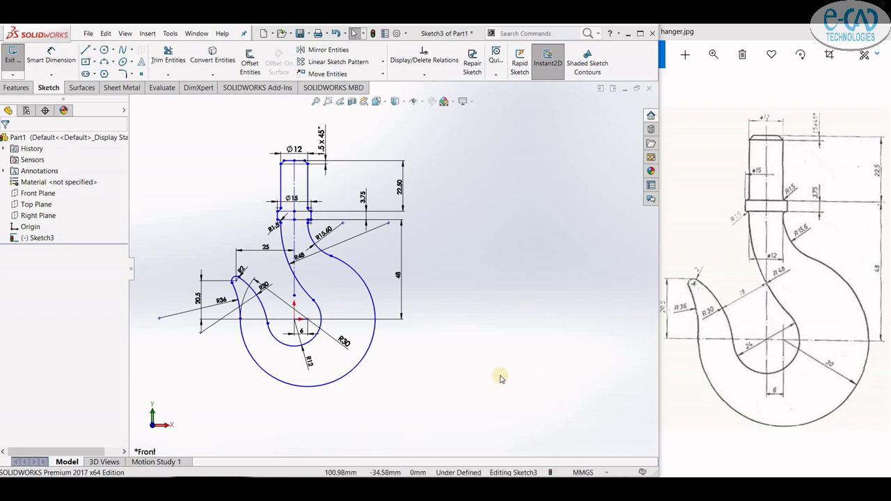
{"action": "scroll", "coordinate": [392, 268], "scroll_direction": "up", "scroll_amount": 1}
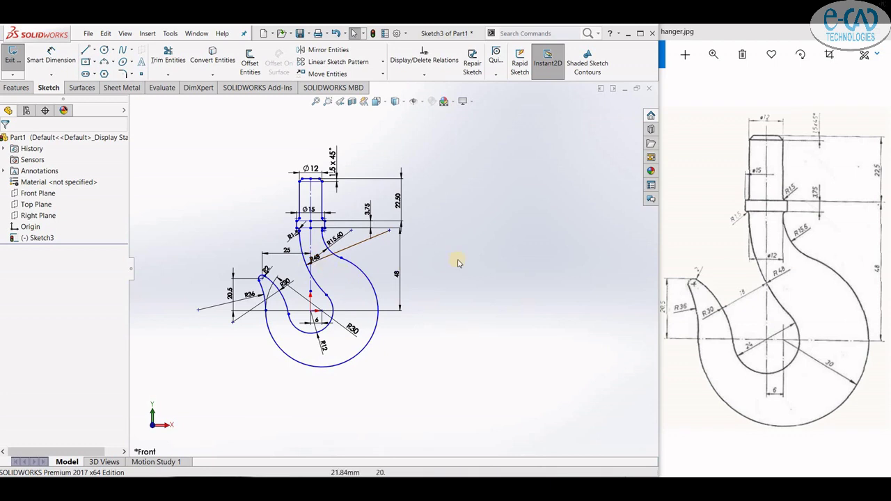